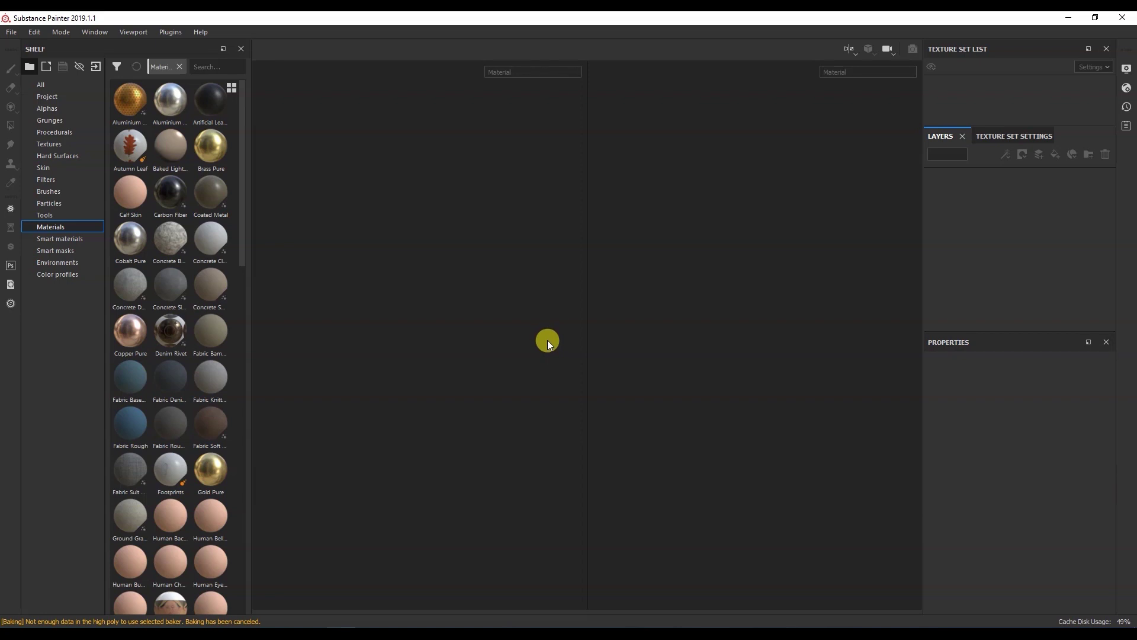
Start a new project using the PBR - Metallic Roughness (allegorithmic) template.
click(11, 32)
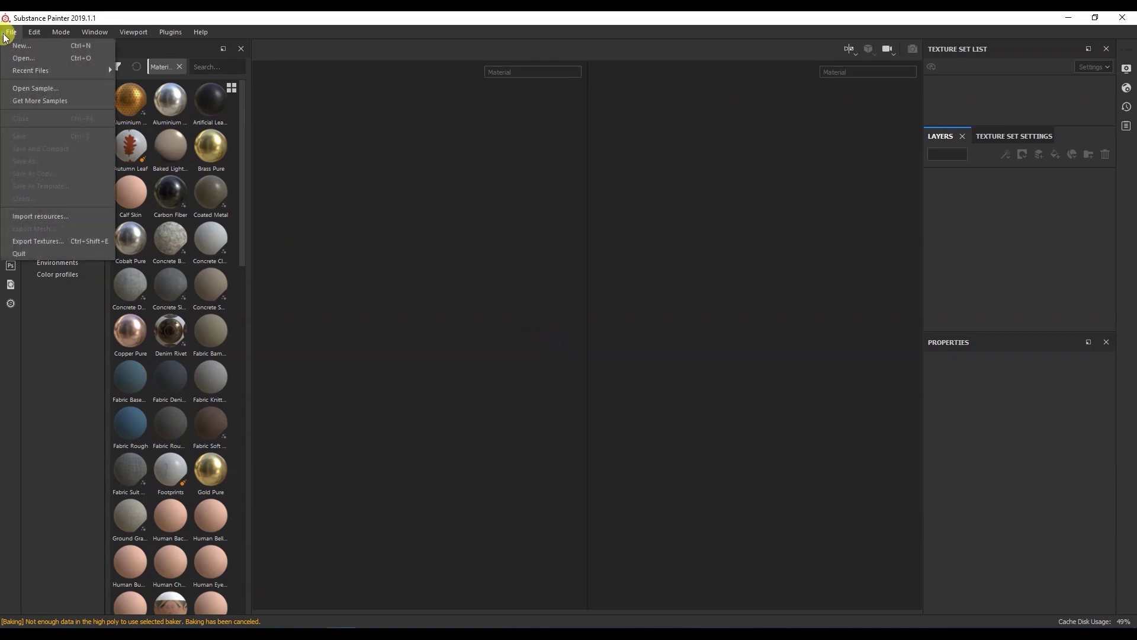
click(20, 44)
drag(506, 168, 524, 178)
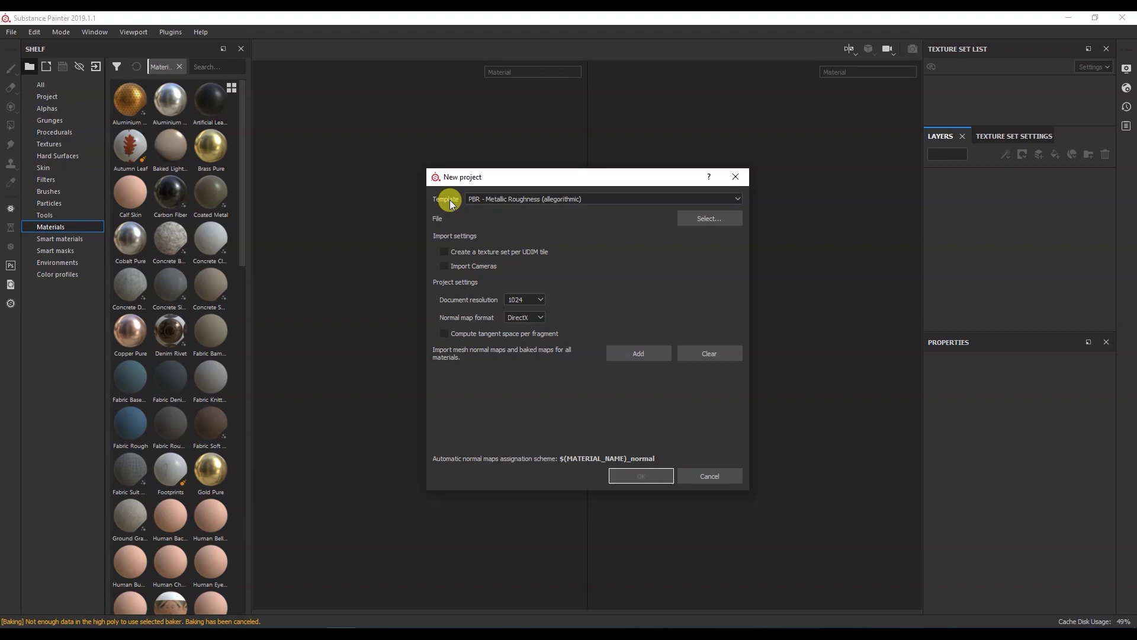
click(498, 200)
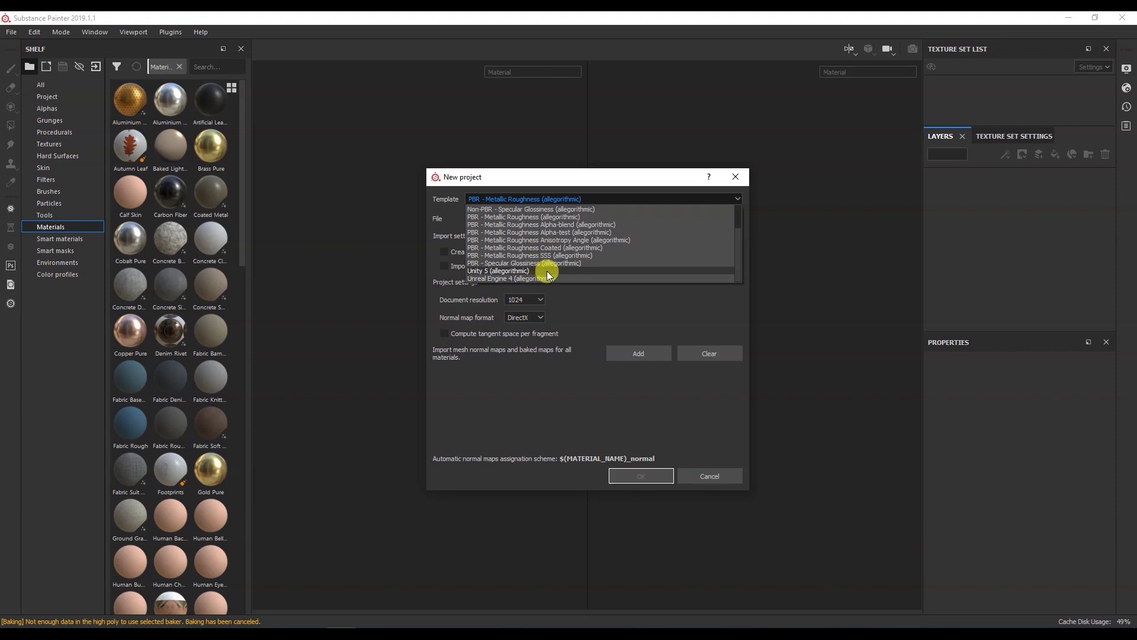
scroll(546, 271, up, 1)
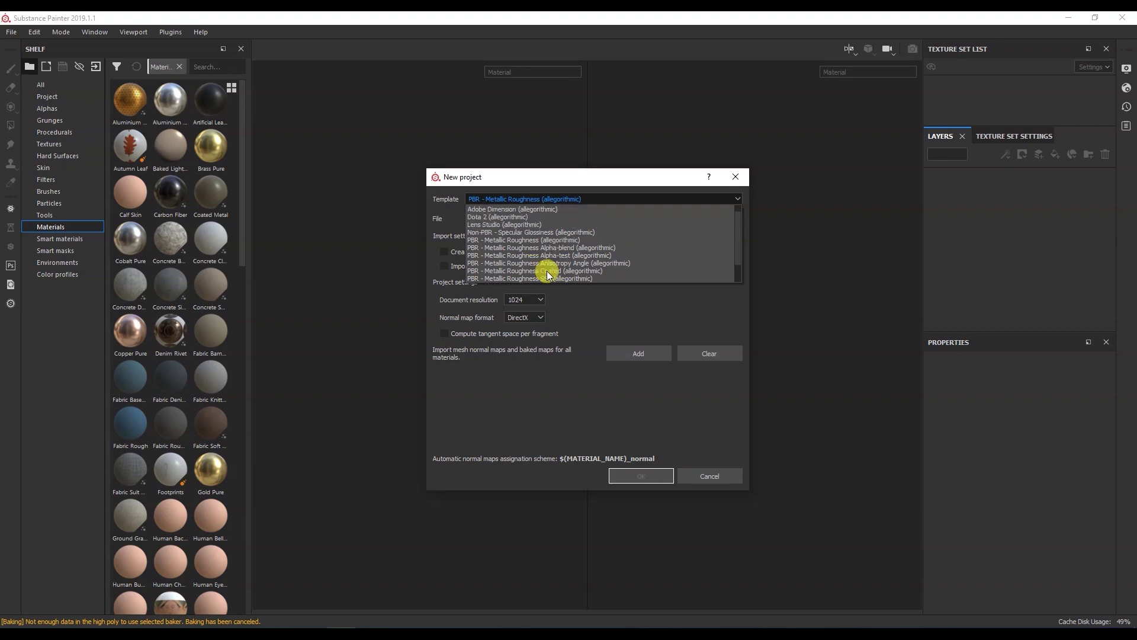
click(547, 241)
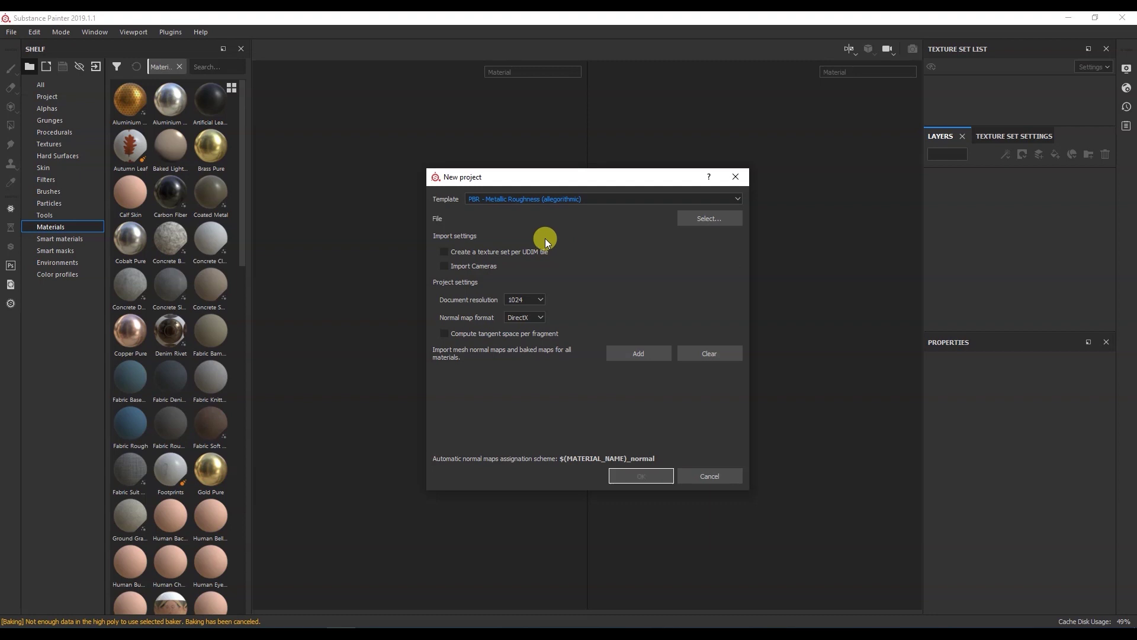
Choose model.obj as the project mesh, leaving the option for a texture set per UDIM tile off.
click(500, 255)
click(501, 255)
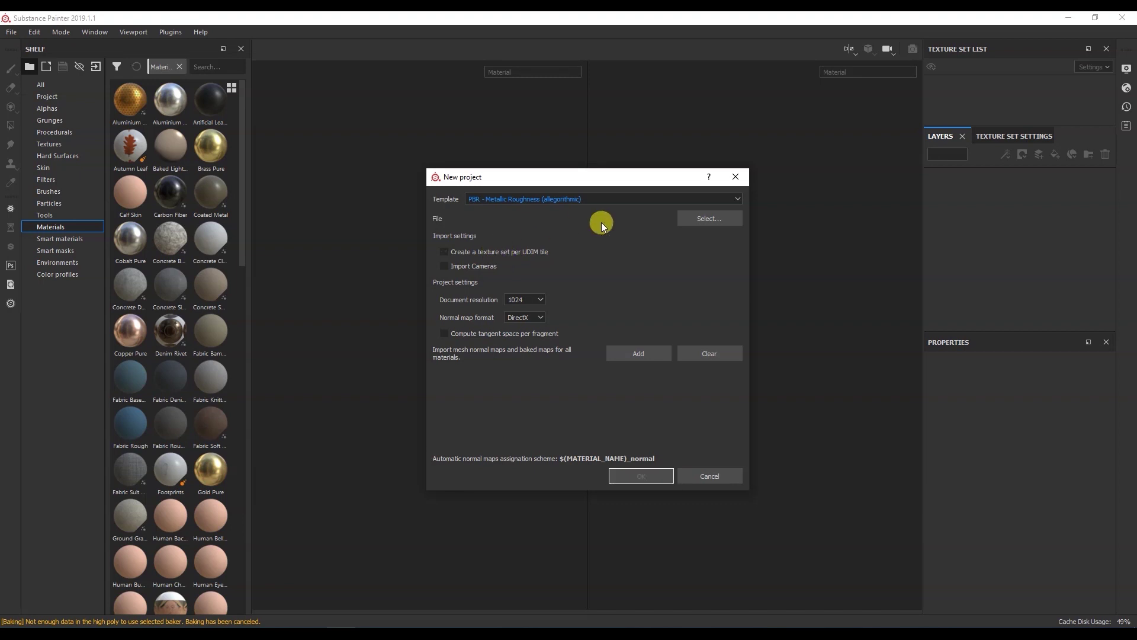
click(699, 217)
double_click(580, 273)
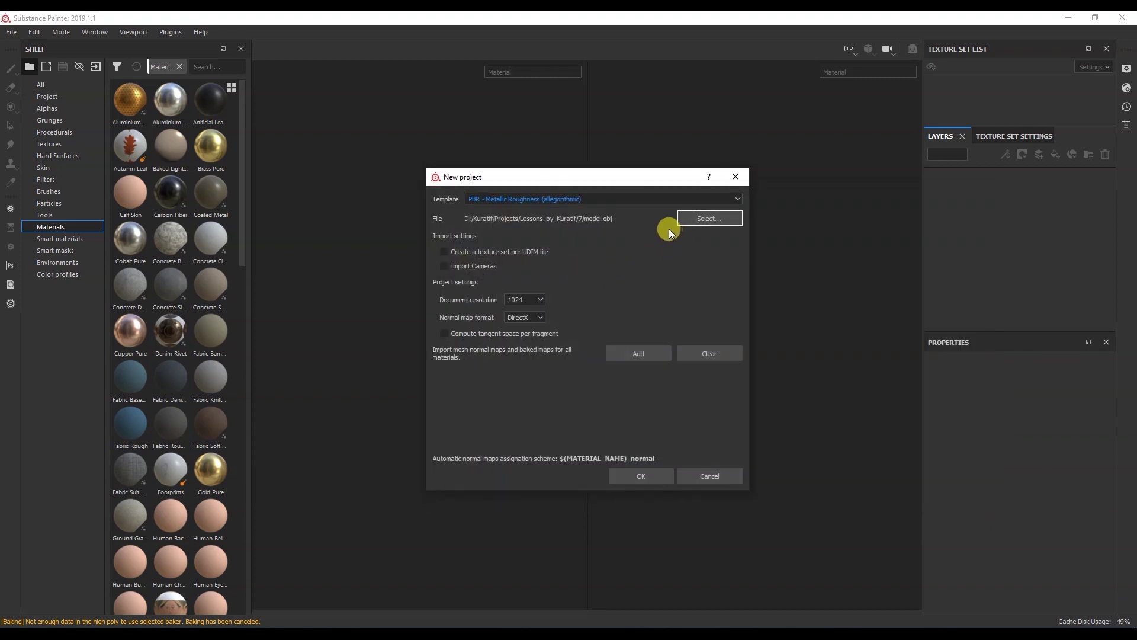
click(468, 251)
click(460, 253)
Set the document resolution to 4096 and the normal map format to OpenGL, with per-fragment tangent space computation off.
click(522, 299)
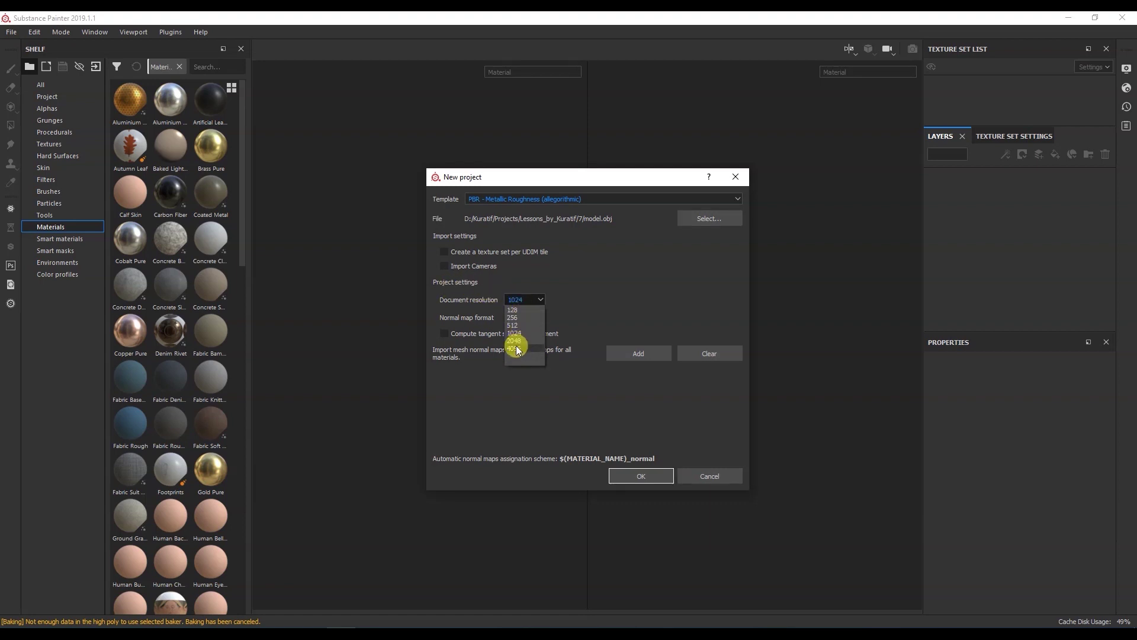
click(515, 349)
click(527, 321)
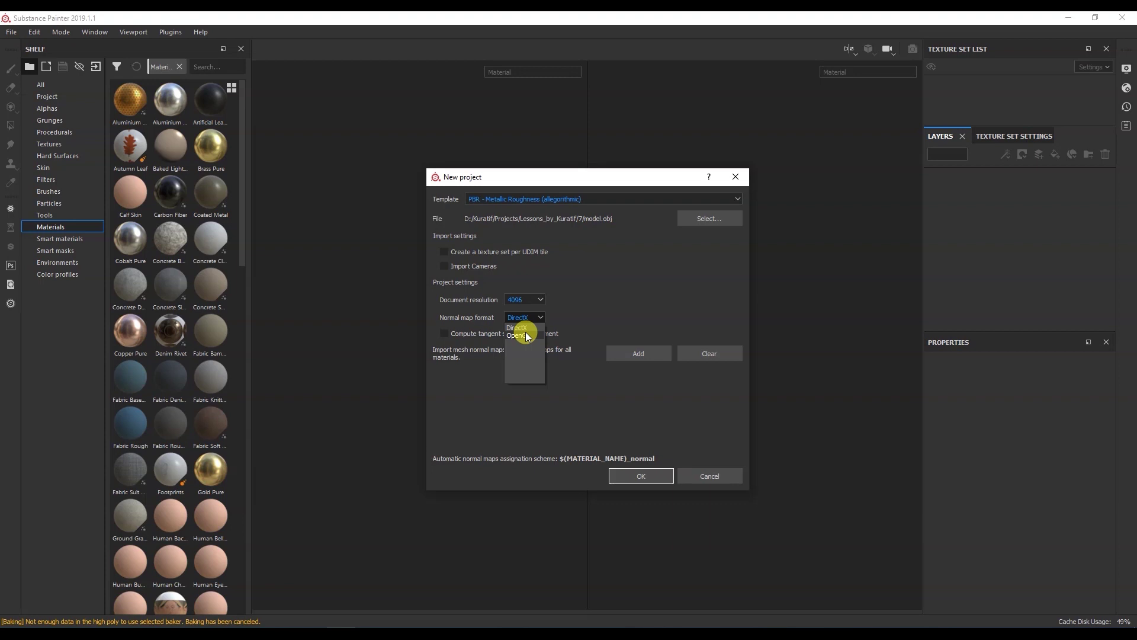
click(527, 336)
click(527, 335)
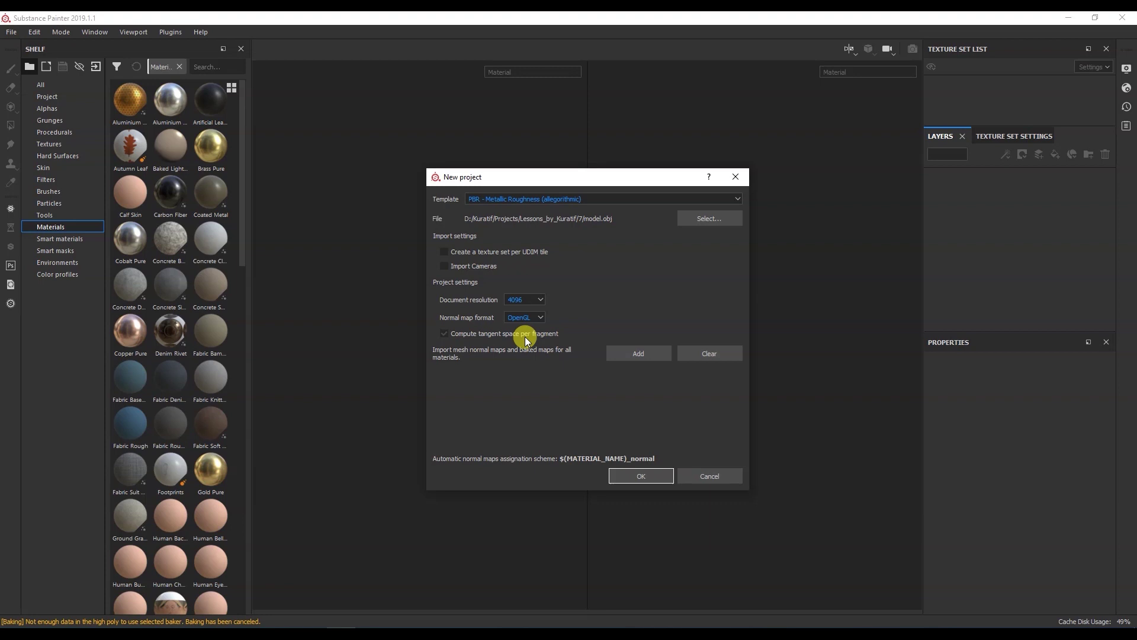
click(527, 338)
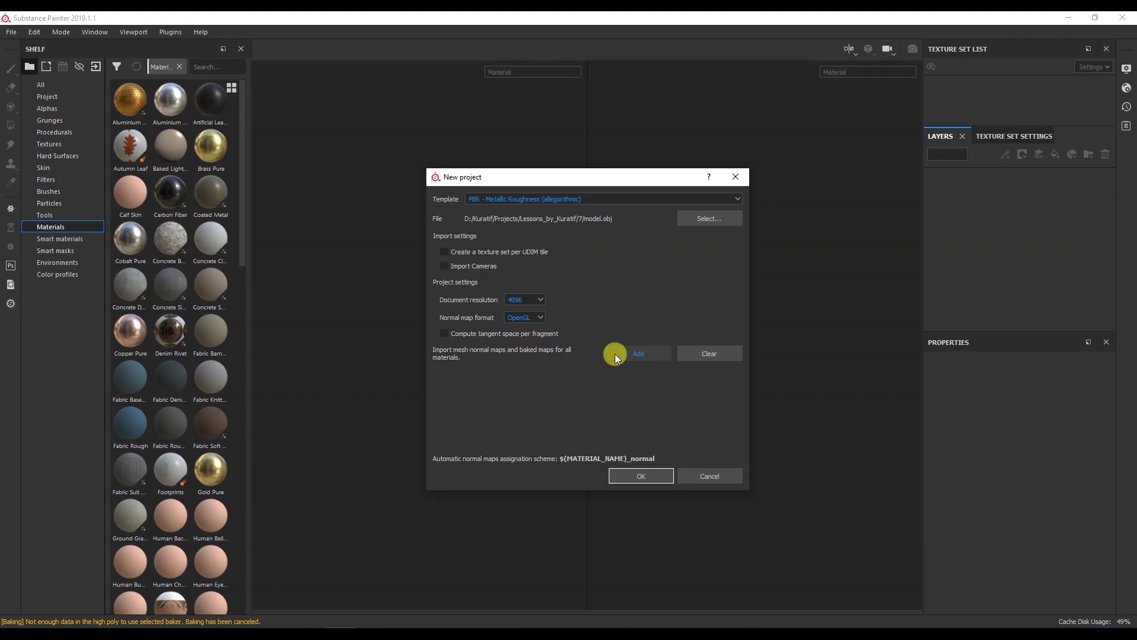
Add normal.png to the imported mesh maps and create the project.
click(615, 354)
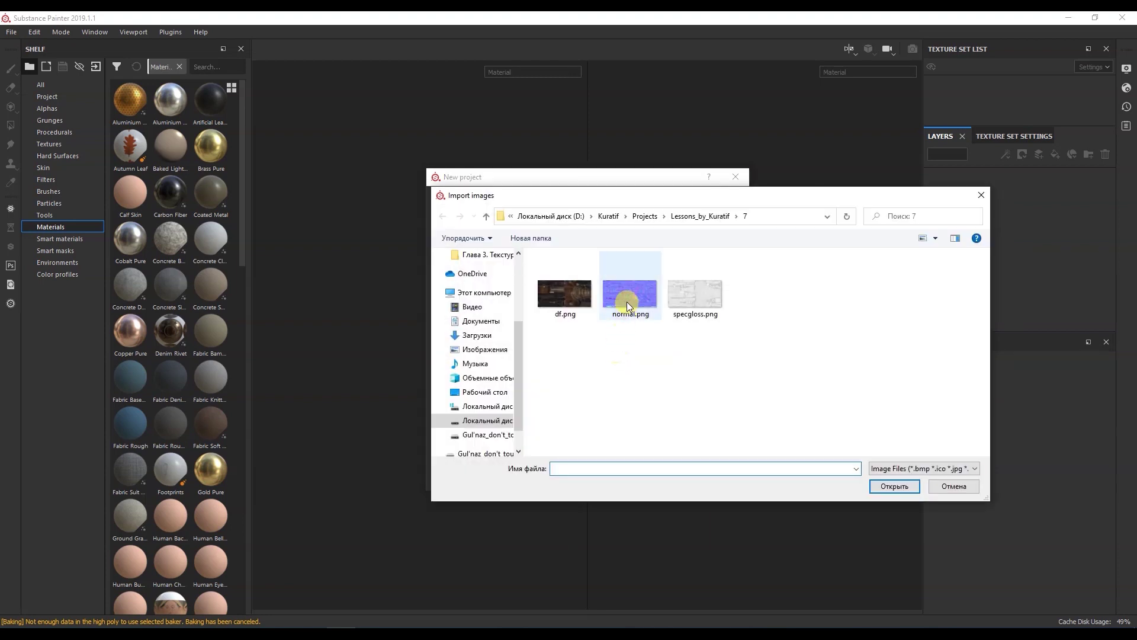
double_click(628, 304)
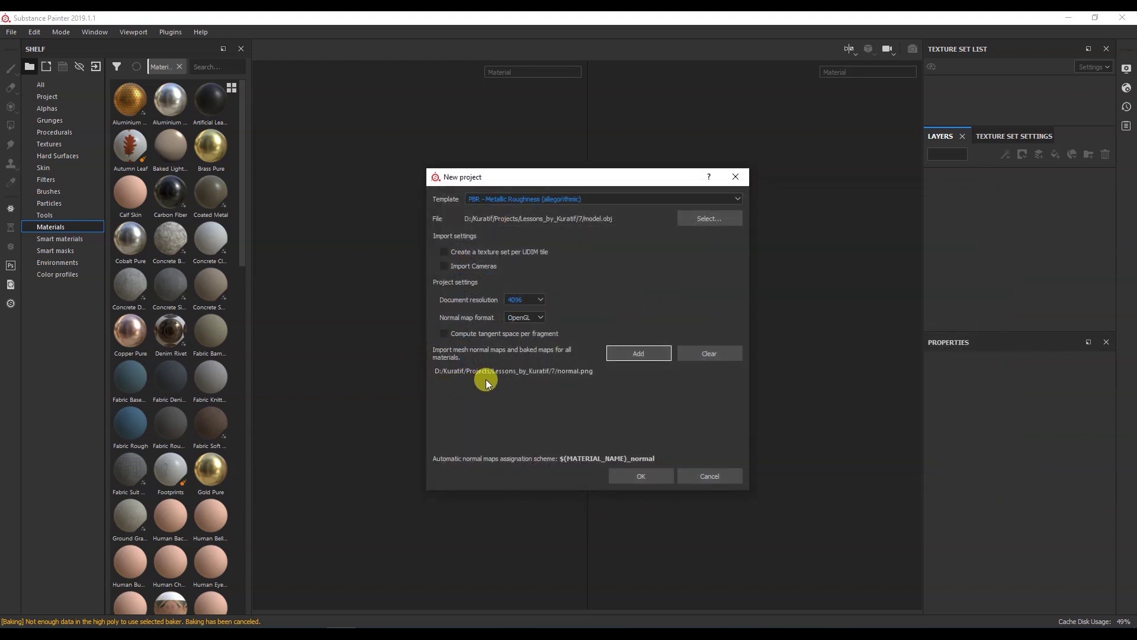
click(634, 475)
Rotate the environment lighting around the rifle to about 265.
mouse_move(426, 320)
alt+mouse_down()
mouse_move(489, 330)
mouse_move(347, 333)
mouse_move(357, 342)
mouse_move(470, 286)
mouse_move(439, 277)
mouse_move(383, 286)
mouse_move(375, 297)
mouse_move(399, 306)
mouse_move(357, 318)
mouse_move(403, 327)
mouse_move(340, 302)
mouse_move(381, 316)
alt+mouse_up()
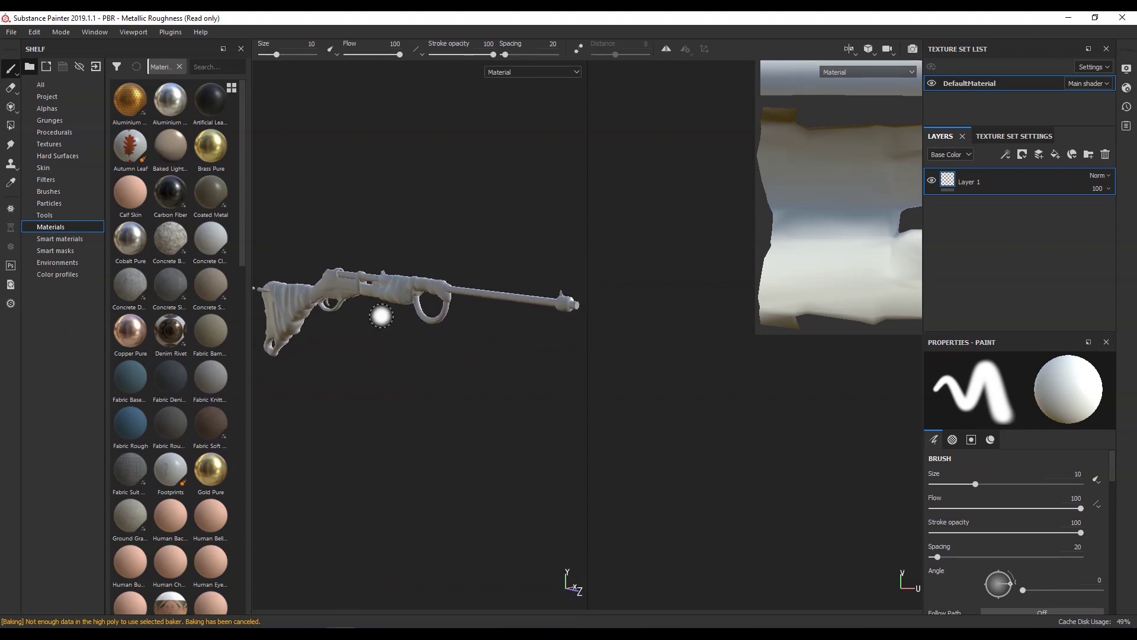
mouse_move(378, 309)
alt+middle_down()
mouse_move(437, 338)
mouse_move(351, 308)
mouse_move(419, 292)
mouse_move(391, 320)
alt+middle_up()
mouse_move(391, 320)
alt+right_down()
mouse_move(410, 339)
mouse_move(401, 330)
mouse_move(436, 205)
alt+right_up()
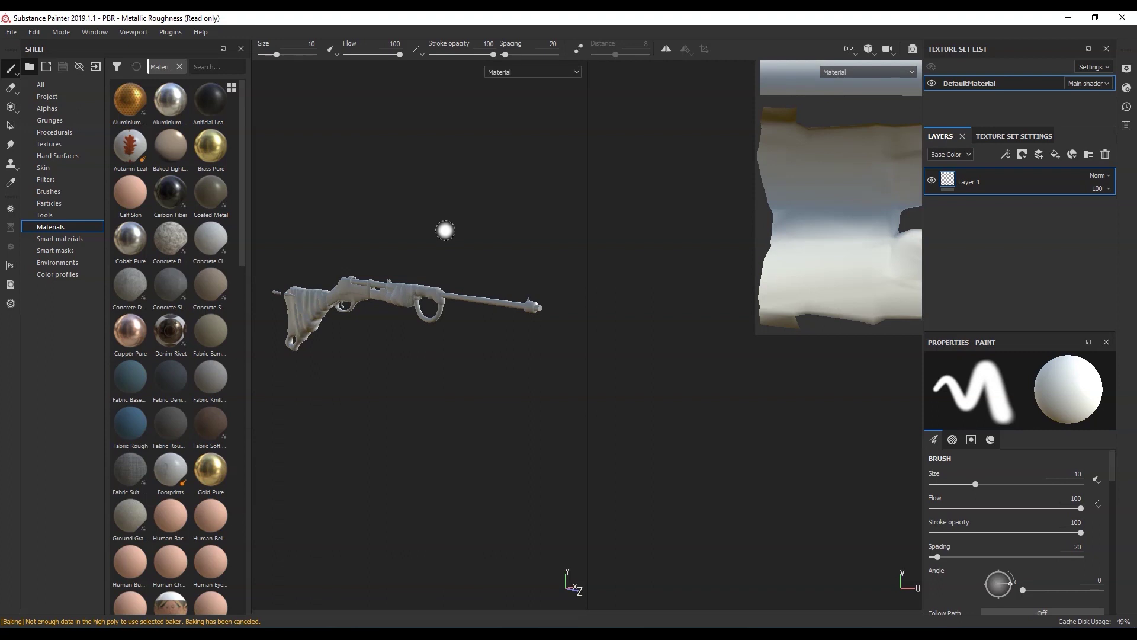
mouse_move(445, 231)
shift+right_down()
mouse_move(353, 228)
mouse_move(427, 231)
mouse_move(393, 233)
mouse_move(403, 236)
shift+right_up()
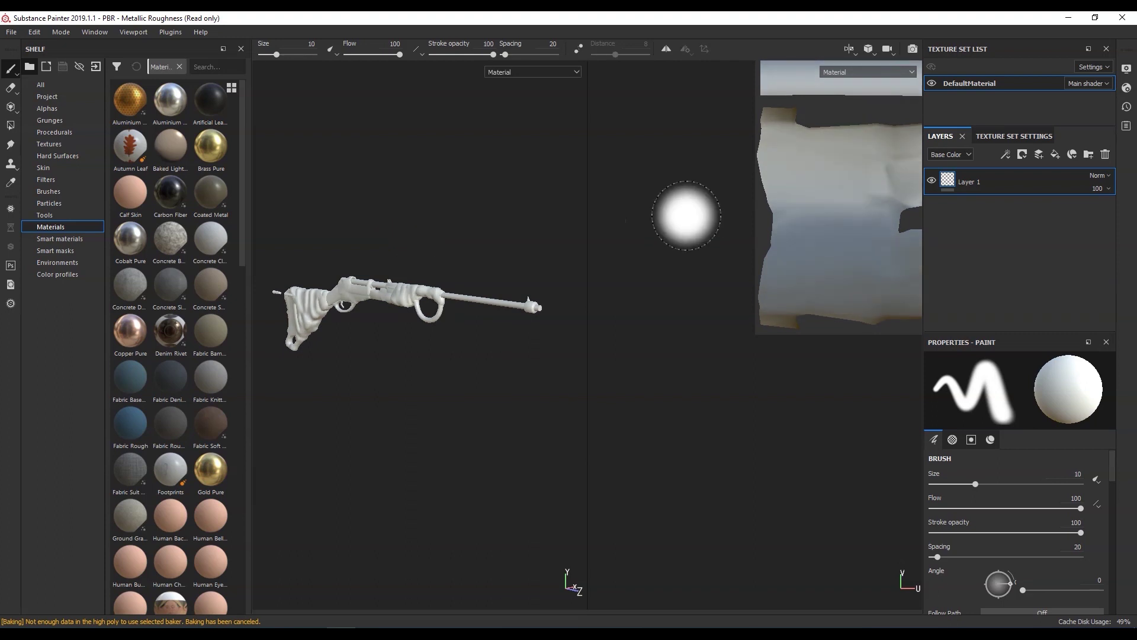
Try the Autumn Forest and Bonifacio Aragon Stairs environment maps in the display settings, and return to Panorama.
click(1125, 69)
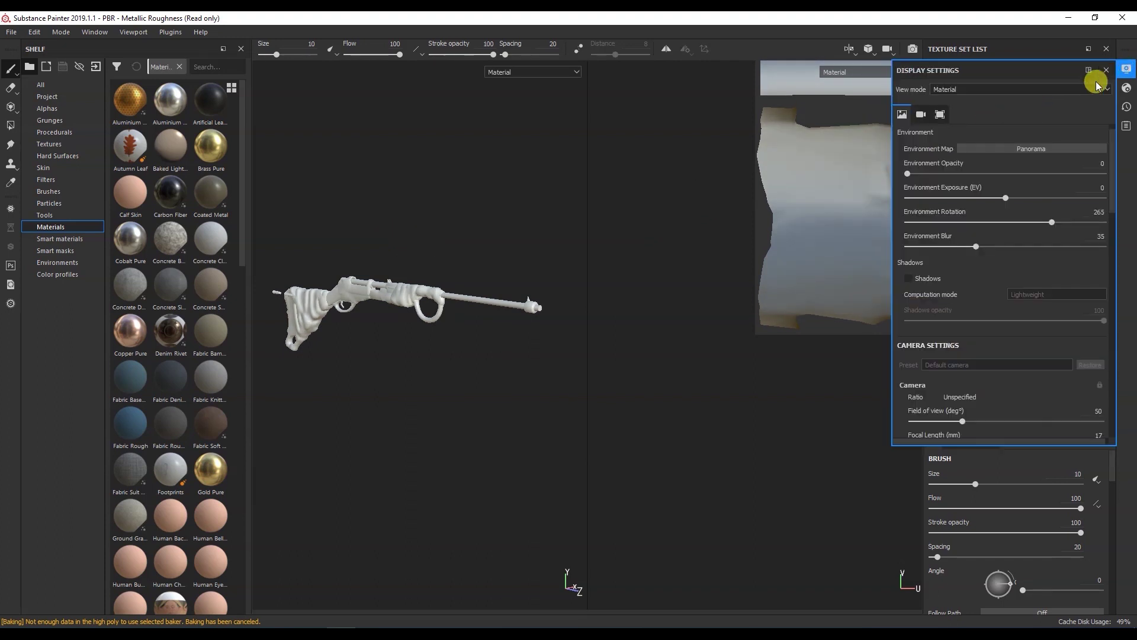
click(1034, 148)
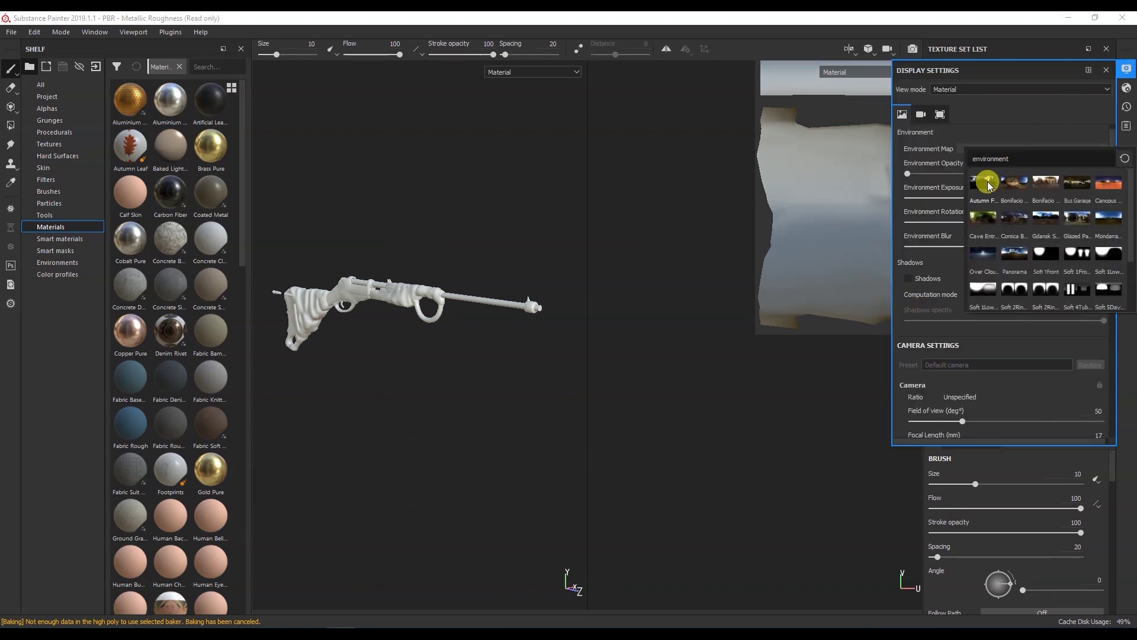
click(988, 185)
click(1011, 148)
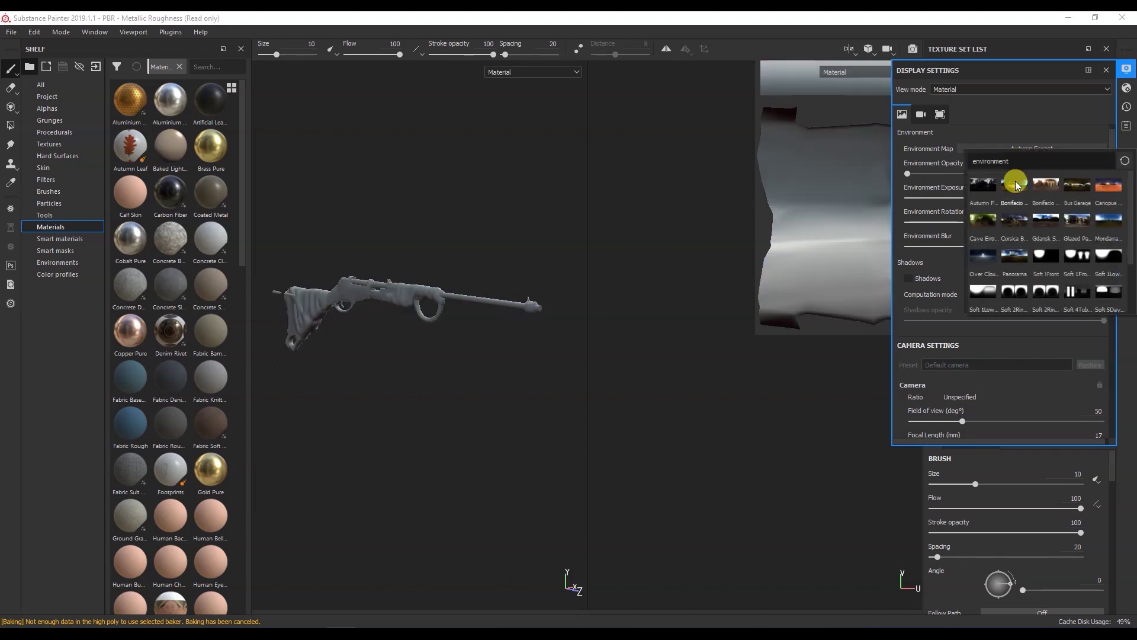
click(1015, 185)
click(1015, 151)
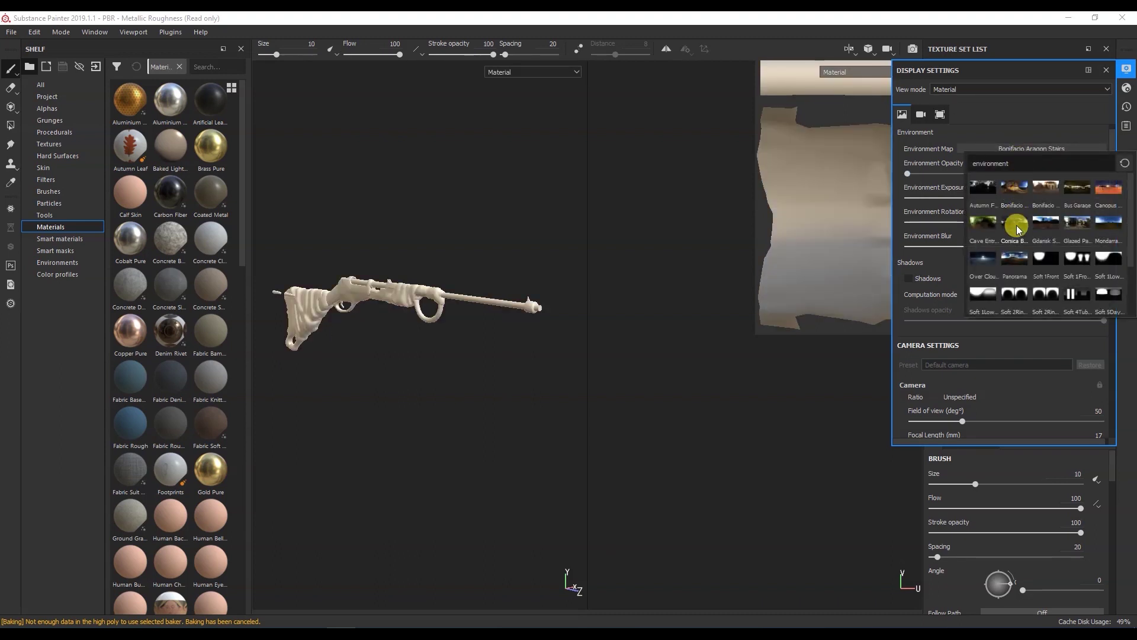
click(1011, 258)
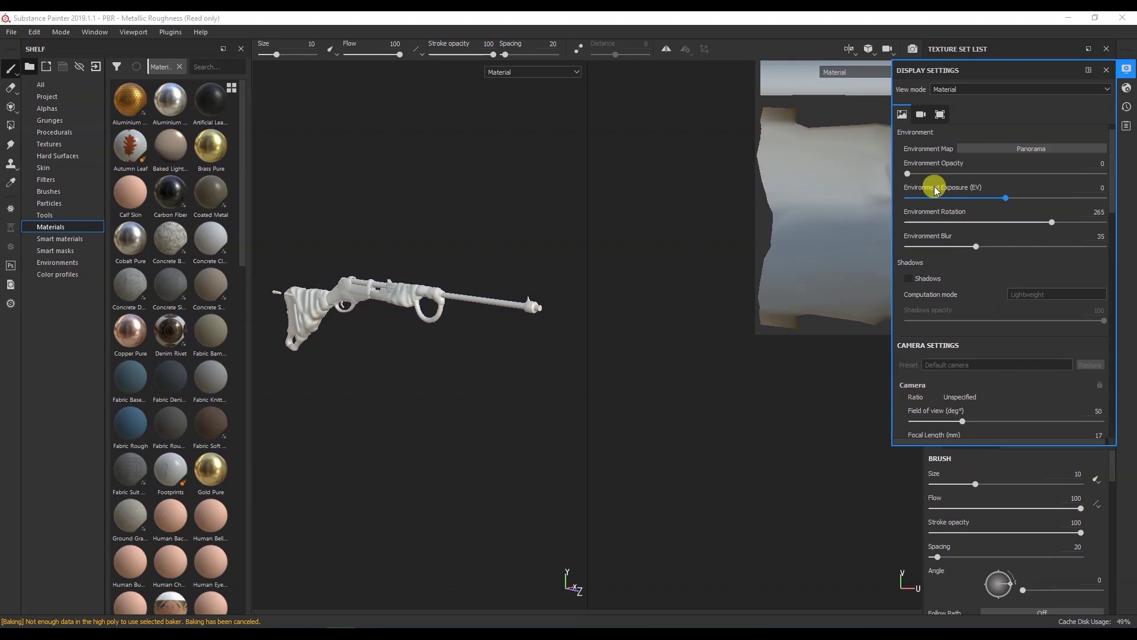
Set the environment blur to 0, previewing the background at 46 opacity and returning the opacity to 0.
drag(907, 173, 994, 173)
drag(975, 242, 904, 243)
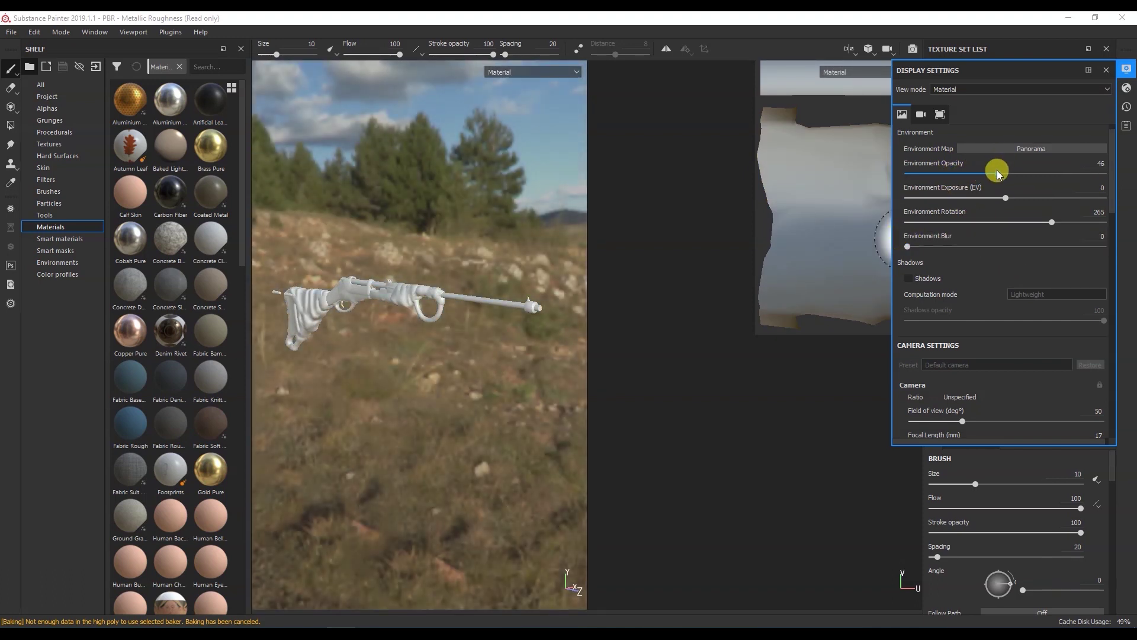
drag(996, 172, 901, 179)
Enable viewport shadows and set their opacity to 40.
click(922, 283)
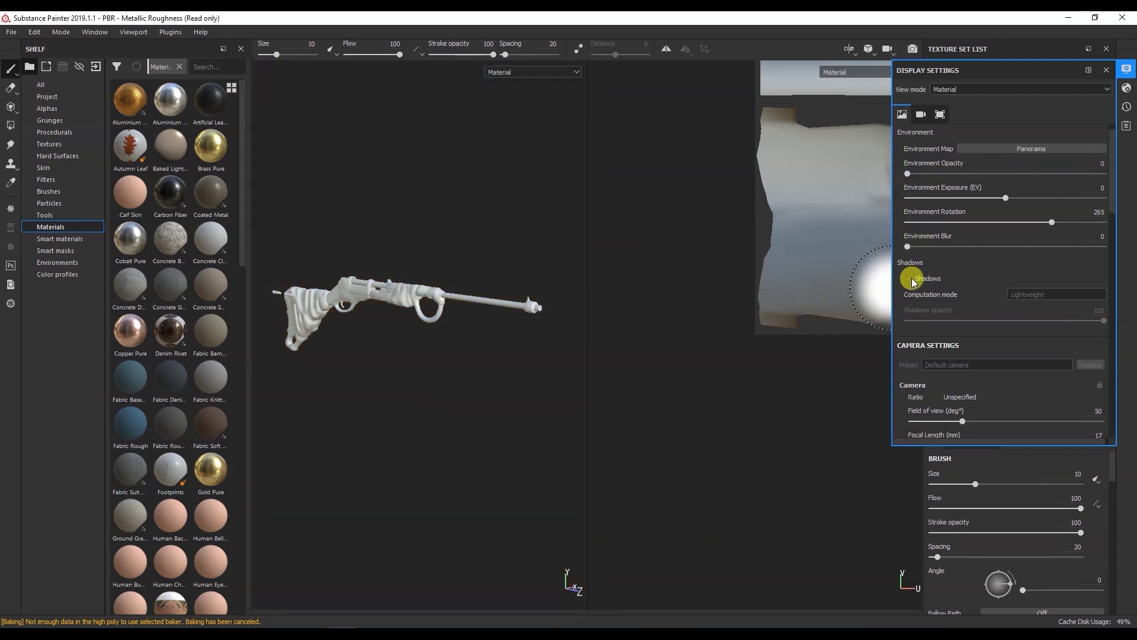
click(912, 279)
drag(1065, 320, 985, 321)
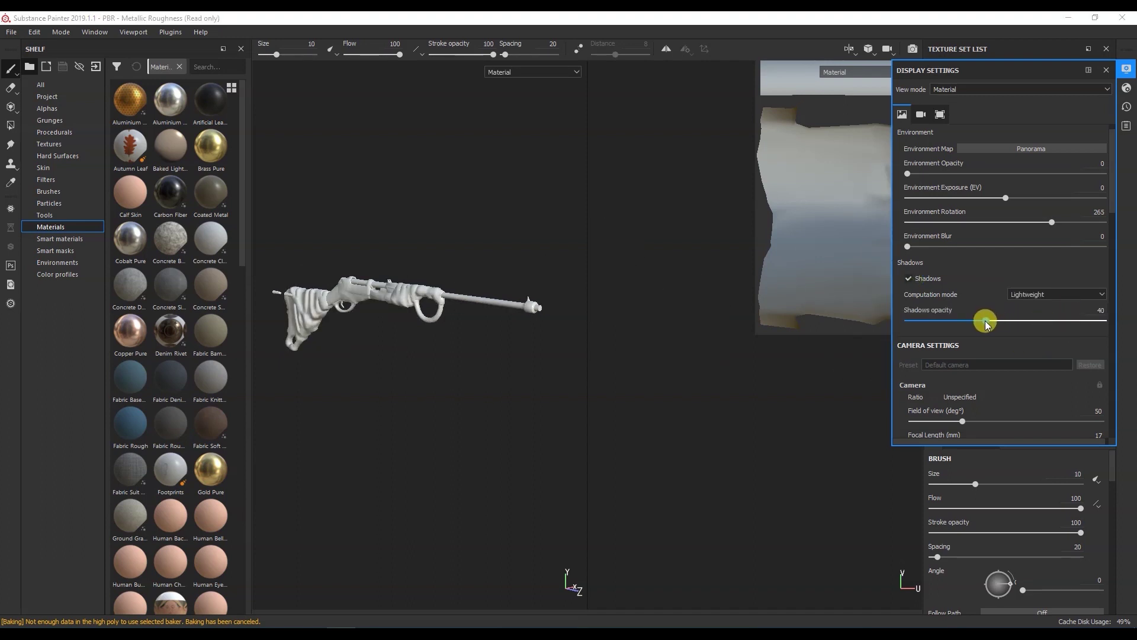
Activate temporal anti-aliasing for the camera and set its accumulations to 50.
drag(1112, 211, 1110, 311)
click(954, 306)
click(1082, 323)
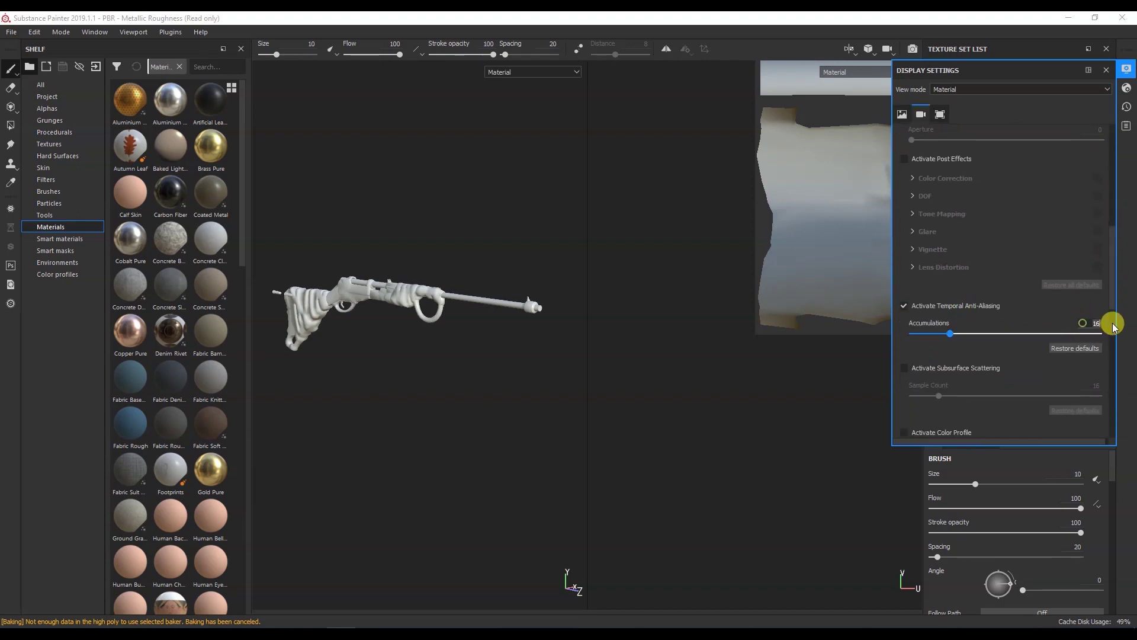
text(50)
key(Return)
Compare the rifle's edges up close with temporal anti-aliasing off and on.
scroll(307, 314, up, 10)
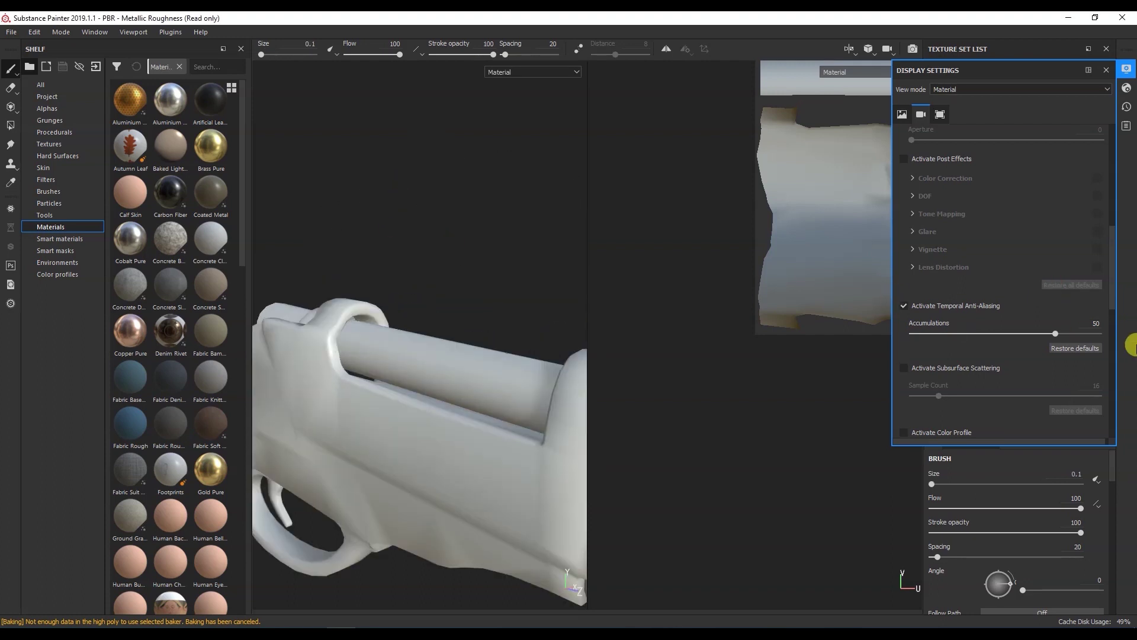
click(904, 306)
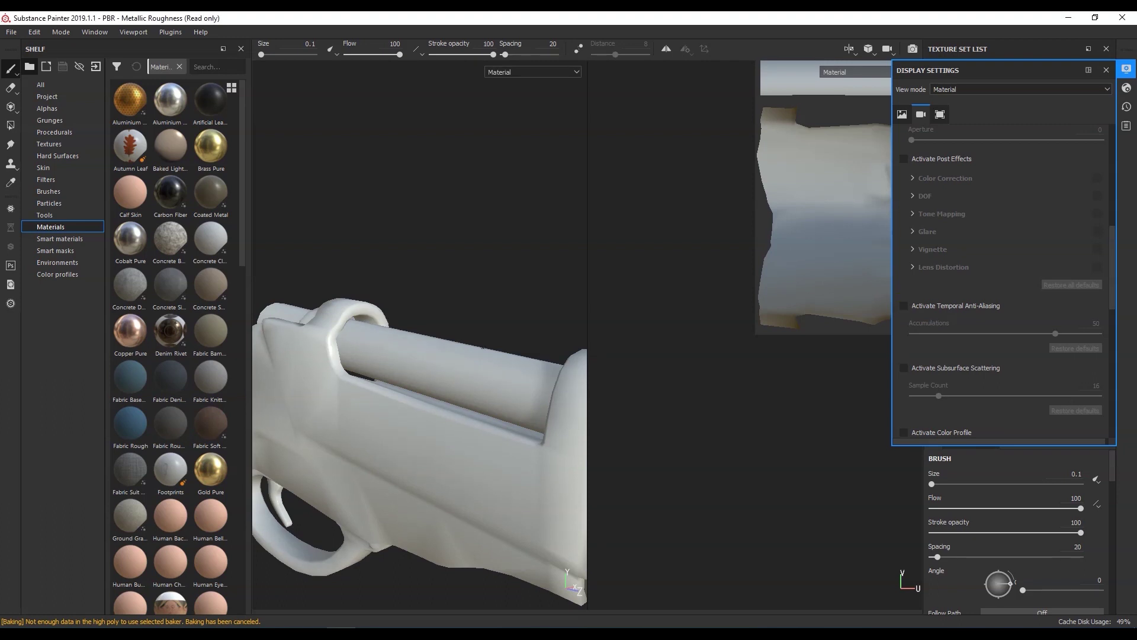
click(904, 306)
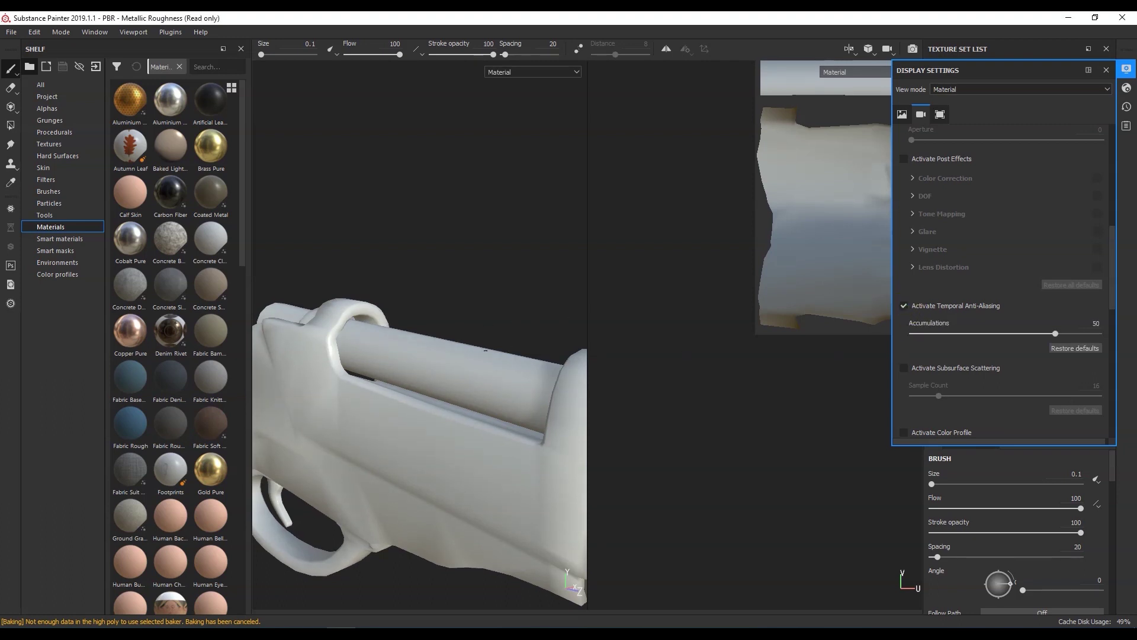
scroll(486, 350, down, 12)
alt+middle_drag(493, 340, 386, 310)
Show the mesh wireframe, set its color to a gray of 0,371 in R, G and B, and hide the wireframe again.
drag(1112, 247, 1096, 350)
scroll(982, 340, down, 1)
click(940, 323)
click(1072, 335)
drag(976, 415, 966, 412)
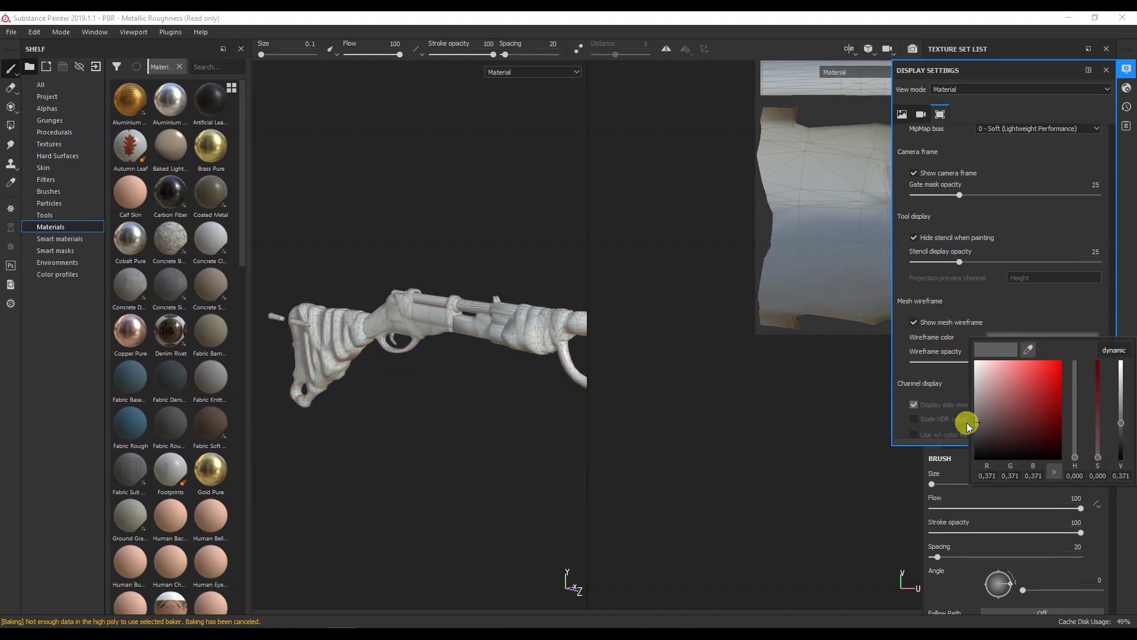
click(939, 320)
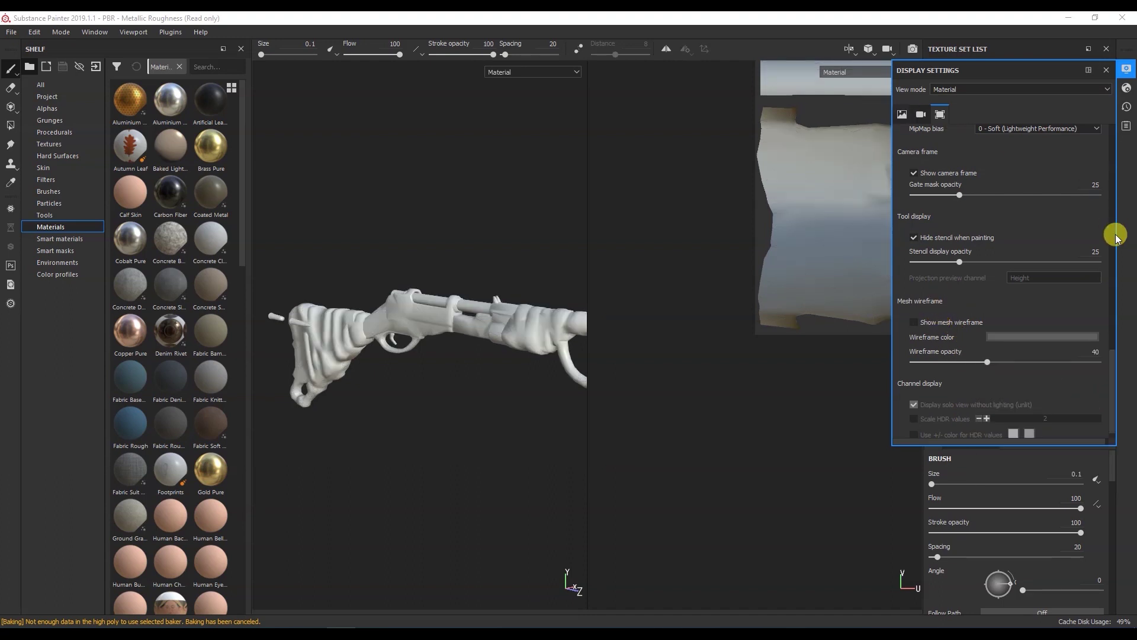
Look over the remaining viewport display options and the main shader's settings.
scroll(1107, 382, down, 1)
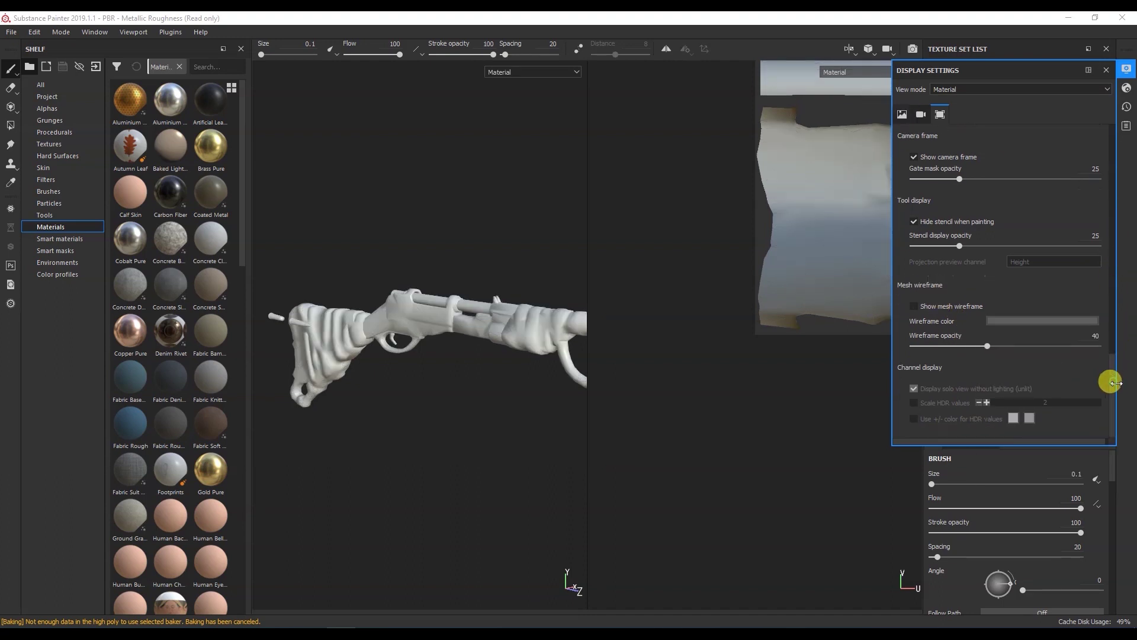
click(1126, 90)
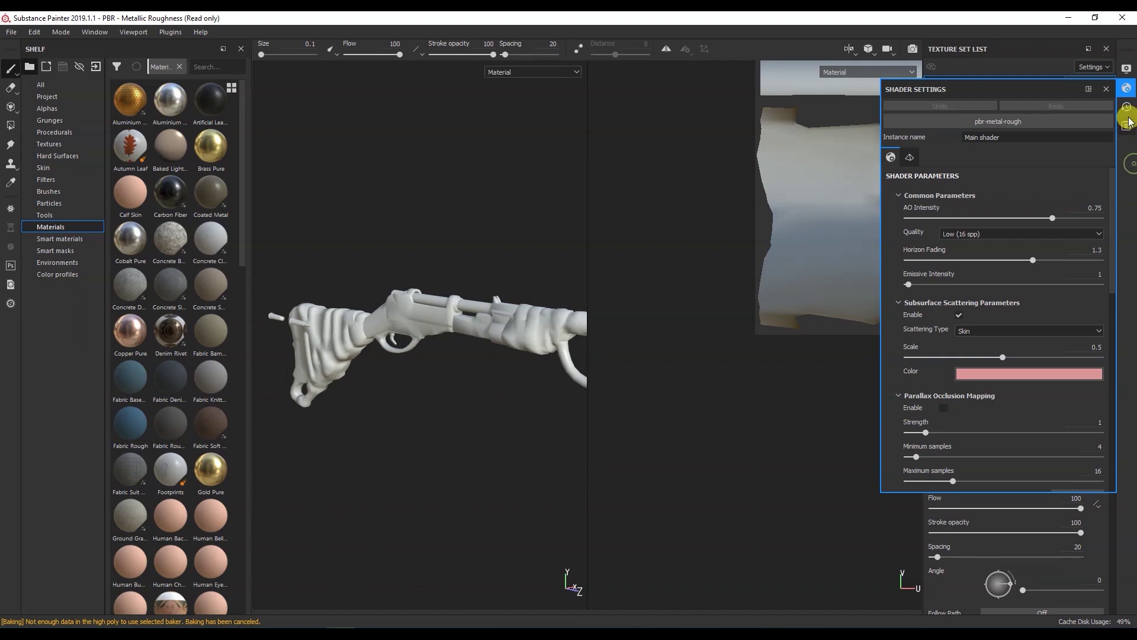
click(1126, 89)
Assign the imported normal map to the texture set's normal mesh map slot and inspect the rifle's surface.
click(1004, 136)
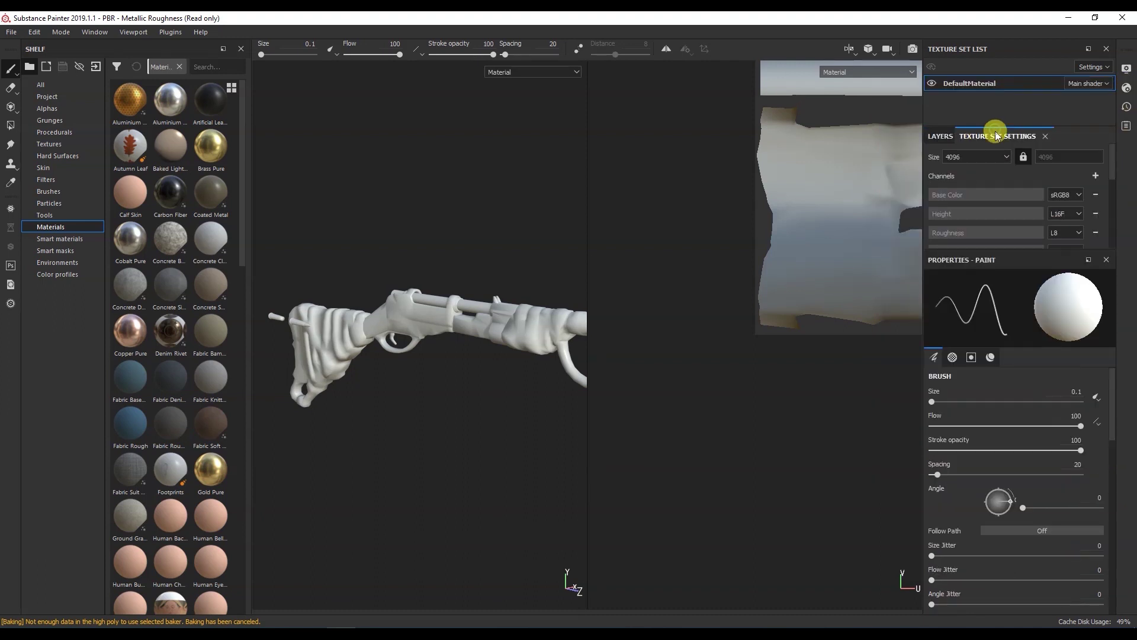
drag(1014, 248, 1008, 444)
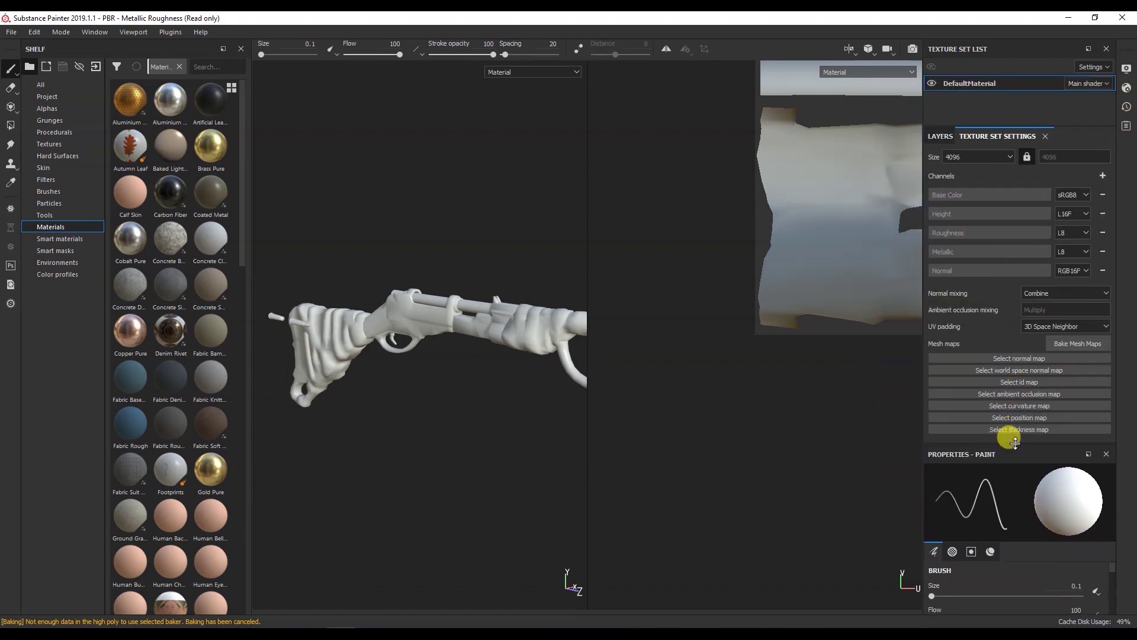
click(1014, 360)
click(985, 401)
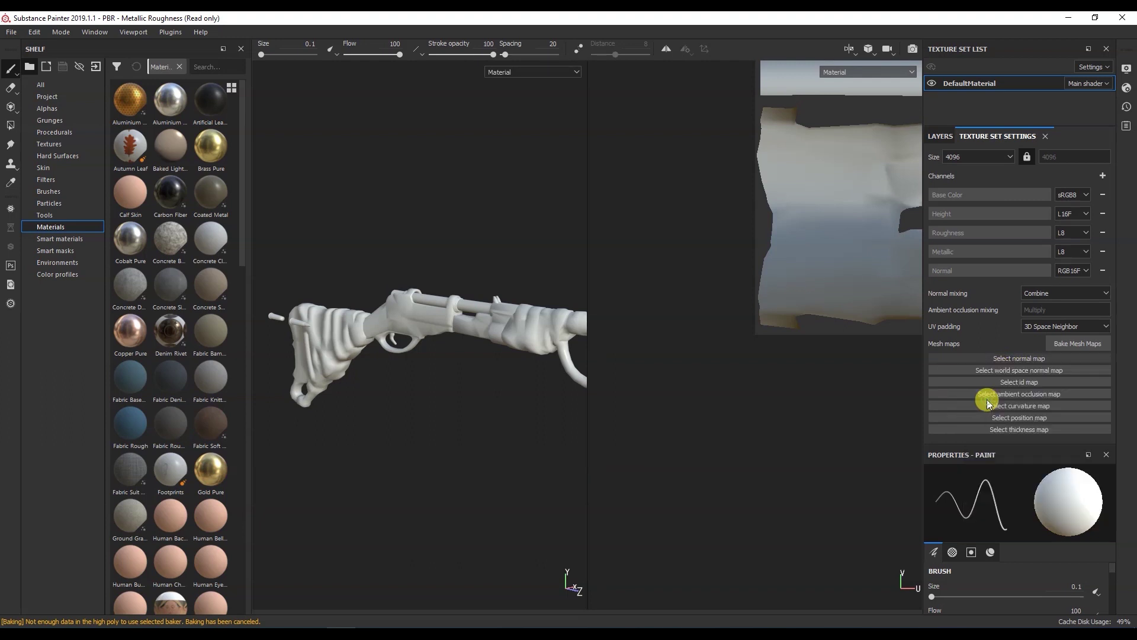
alt+drag(387, 277, 422, 283)
scroll(381, 341, up, 6)
scroll(381, 341, down, 7)
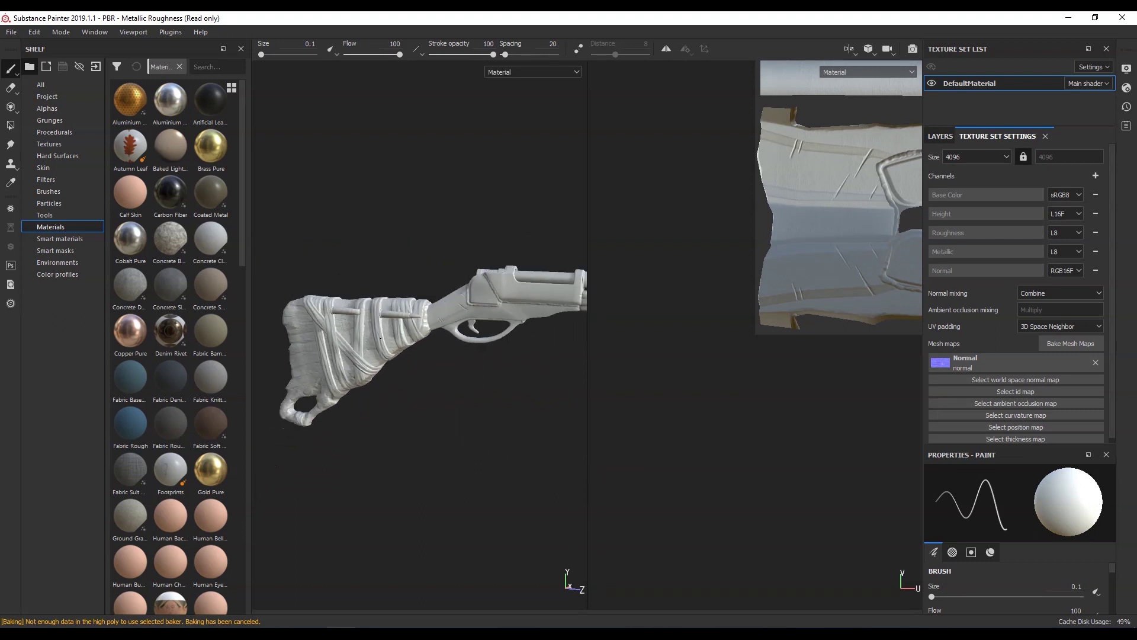
alt+middle_drag(467, 310, 387, 300)
alt+drag(395, 309, 368, 305)
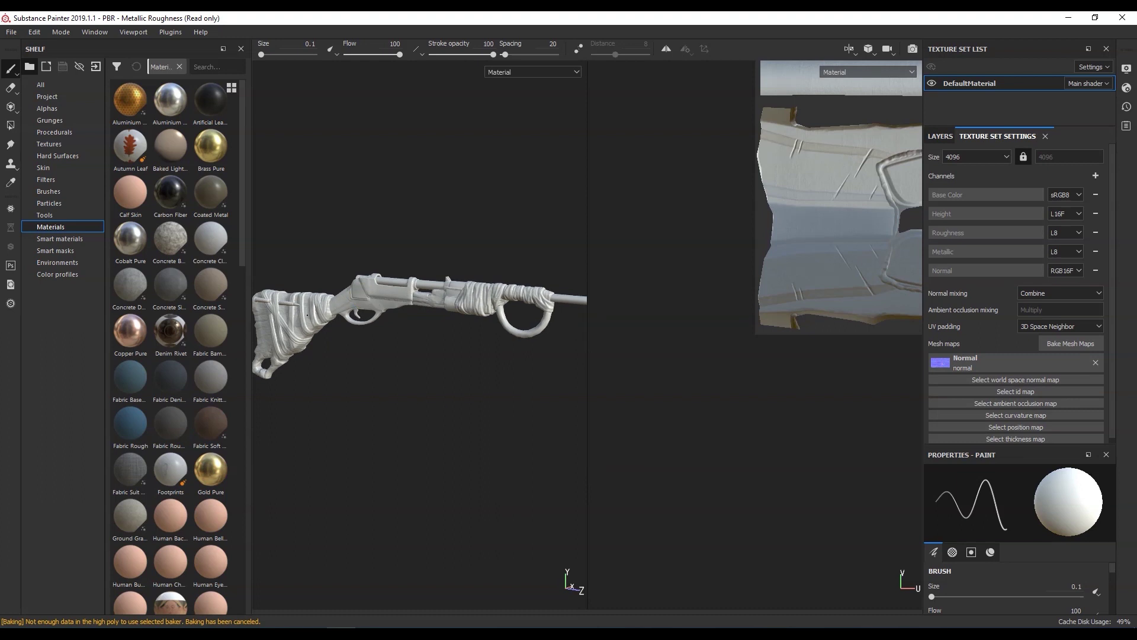
Start baking mesh maps for the texture set and choose only ambient occlusion as the map to bake.
click(1014, 298)
click(1068, 346)
click(459, 143)
click(427, 184)
click(404, 230)
click(400, 232)
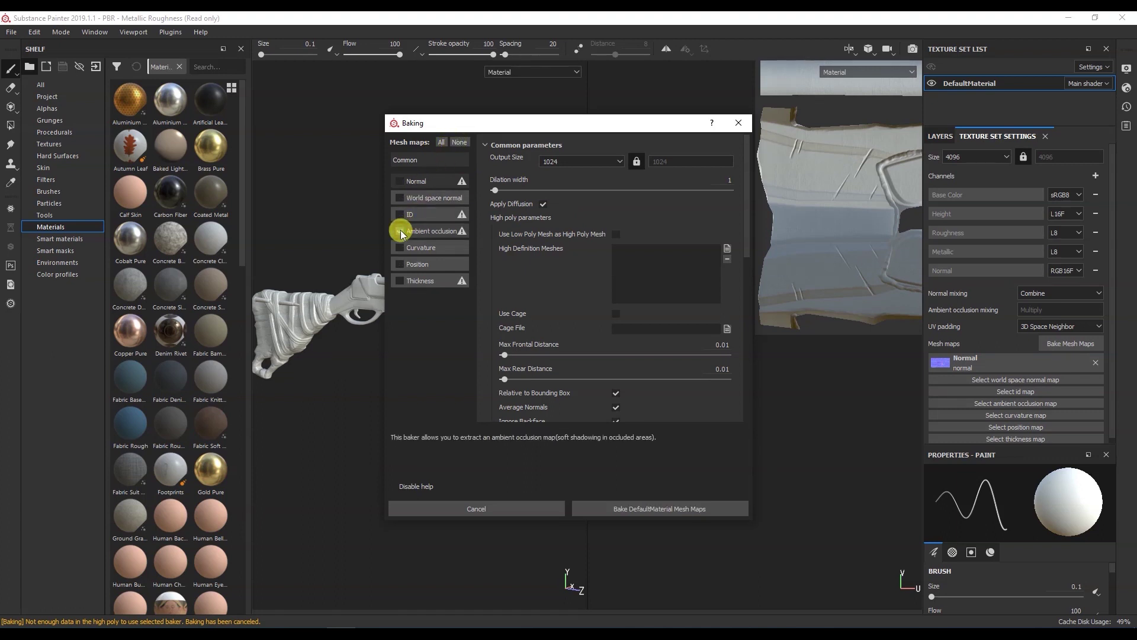
Raise the bake output size above 1024 and bake the ambient occlusion map for DefaultMaterial.
click(585, 165)
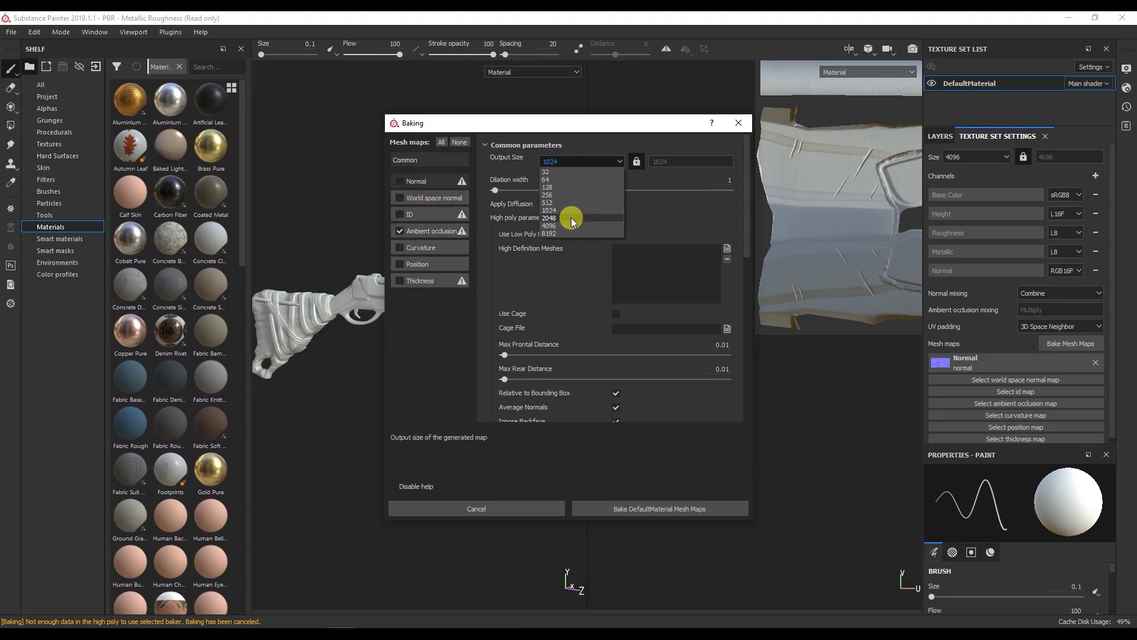
click(570, 223)
click(446, 230)
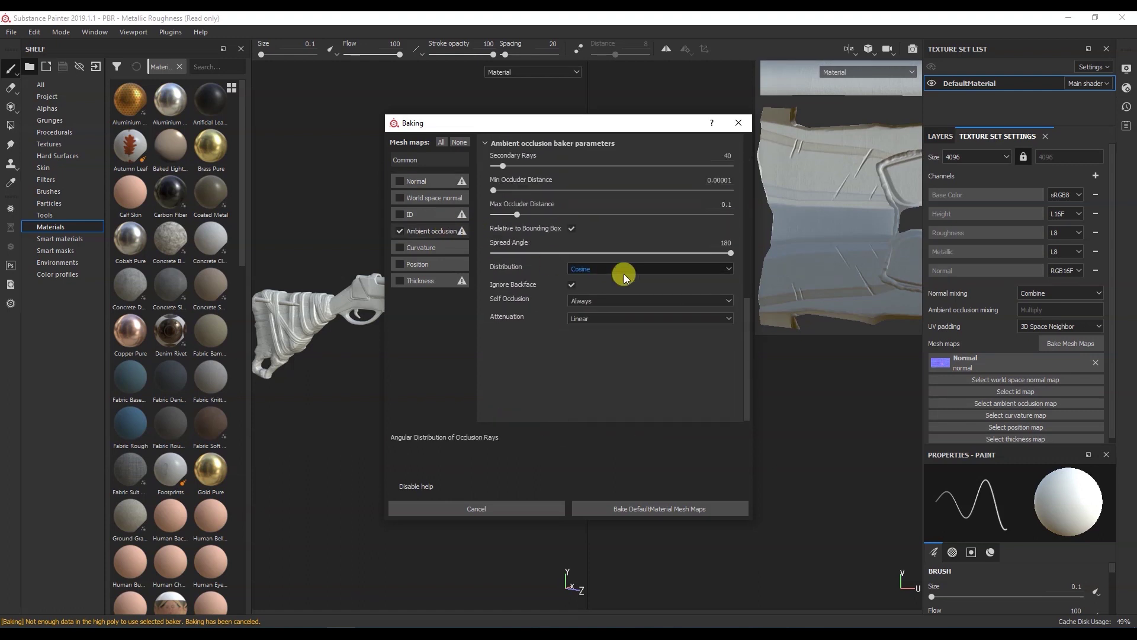
click(649, 518)
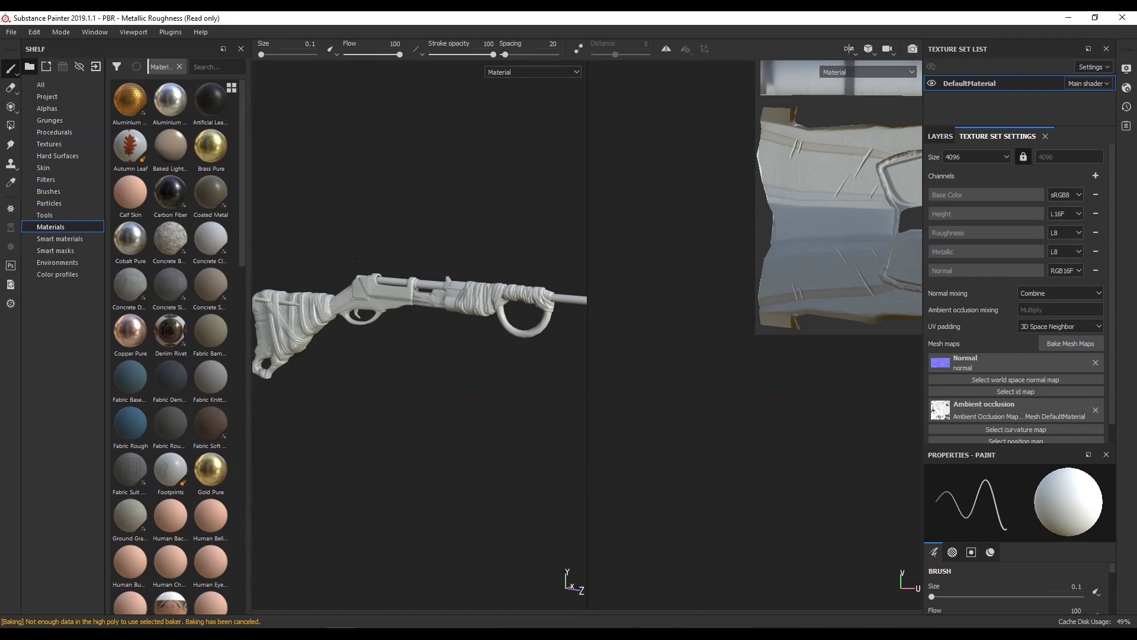
Compare the stock's shading up close with the ambient occlusion map removed and restored.
alt+drag(567, 270, 409, 317)
scroll(398, 330, up, 6)
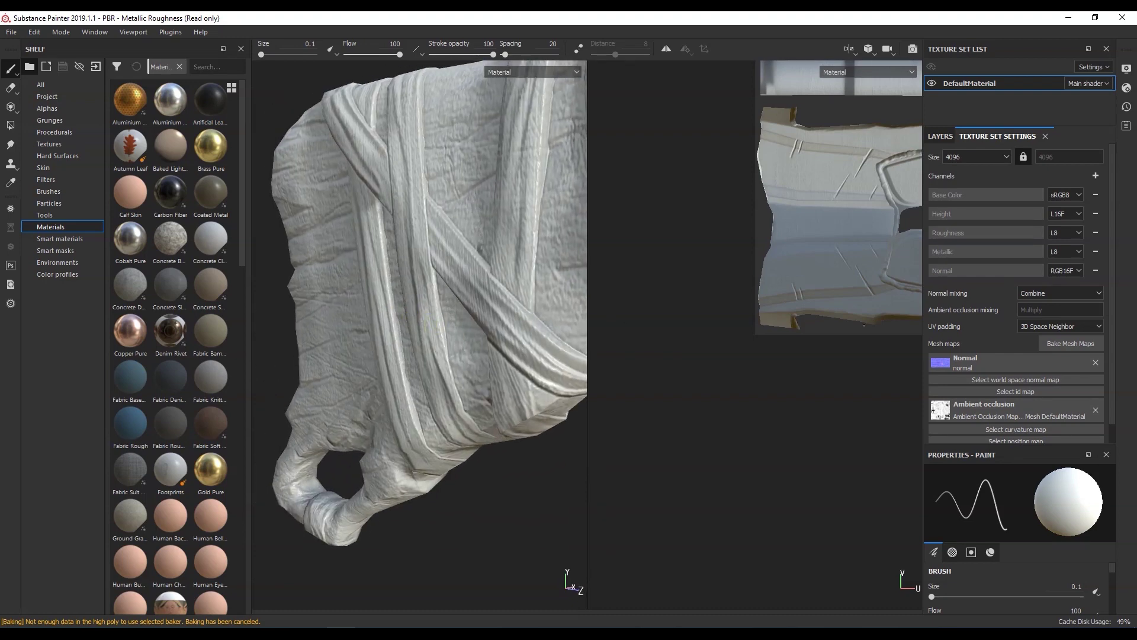
click(1095, 412)
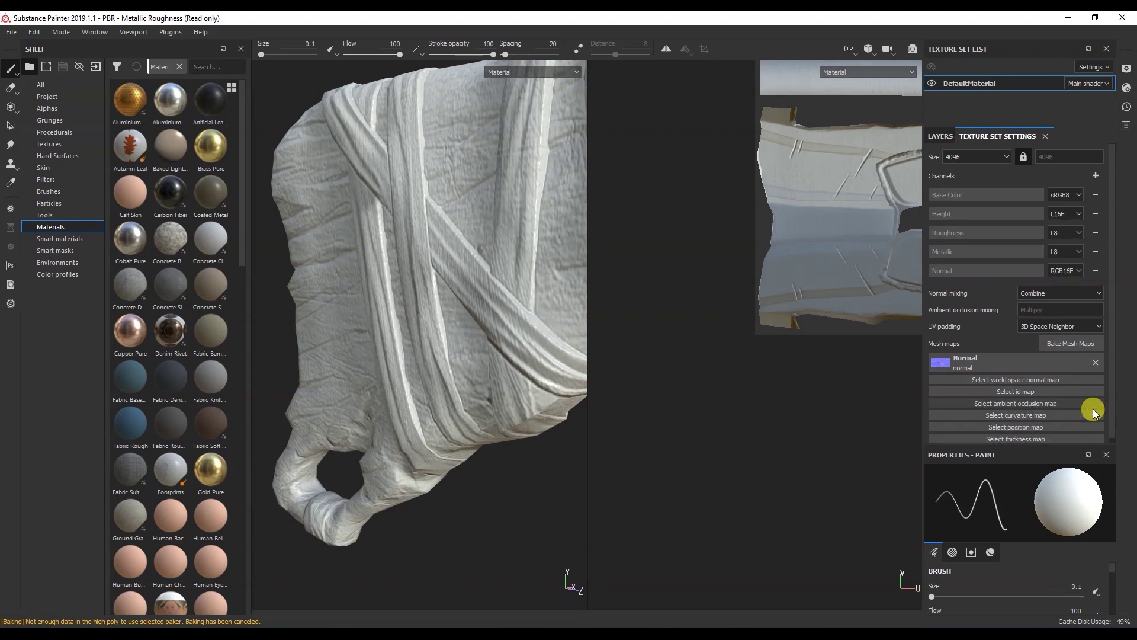
key(ctrl+z)
scroll(510, 346, down, 5)
alt+drag(510, 346, 460, 308)
scroll(459, 308, up, 5)
alt+drag(383, 294, 402, 325)
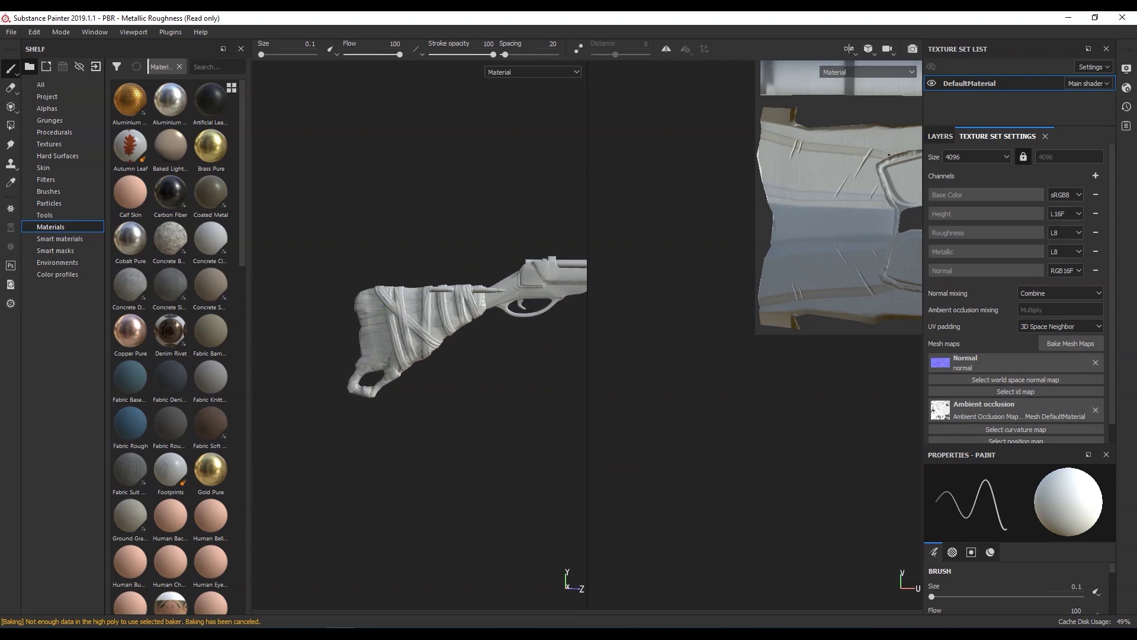
Set the paint base color for Layer 1 to pure red (R 1, G 0, B 0).
click(940, 136)
click(985, 182)
mouse_move(373, 318)
alt+mouse_down()
mouse_move(383, 324)
mouse_move(374, 317)
alt+mouse_up()
drag(999, 440, 989, 245)
drag(1107, 432, 1110, 587)
click(1020, 437)
drag(980, 496, 1072, 458)
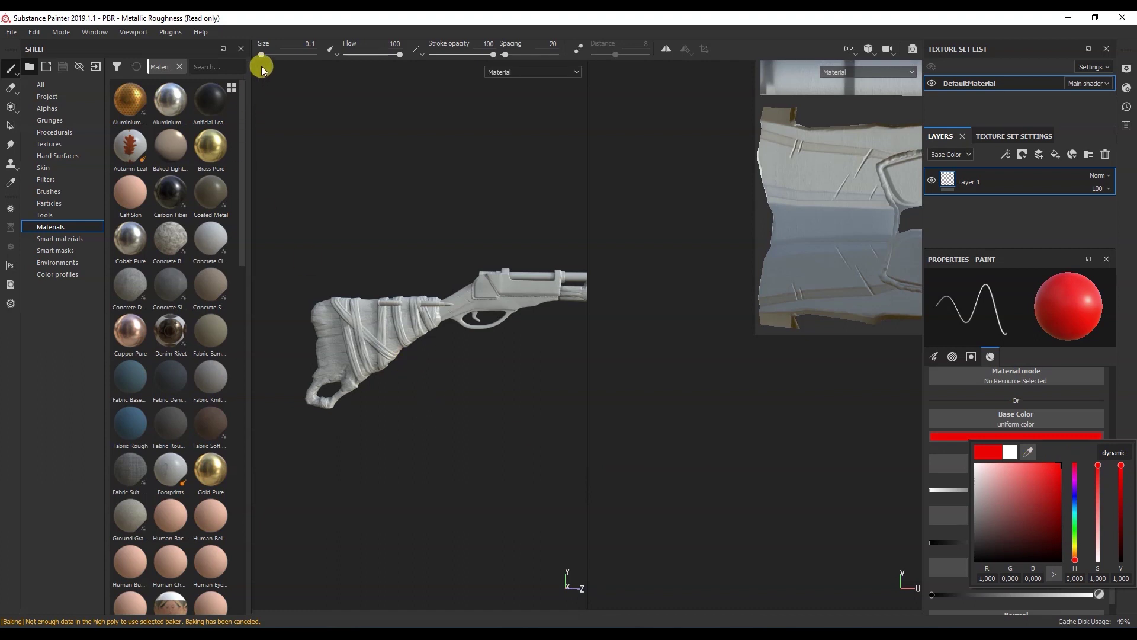
click(941, 181)
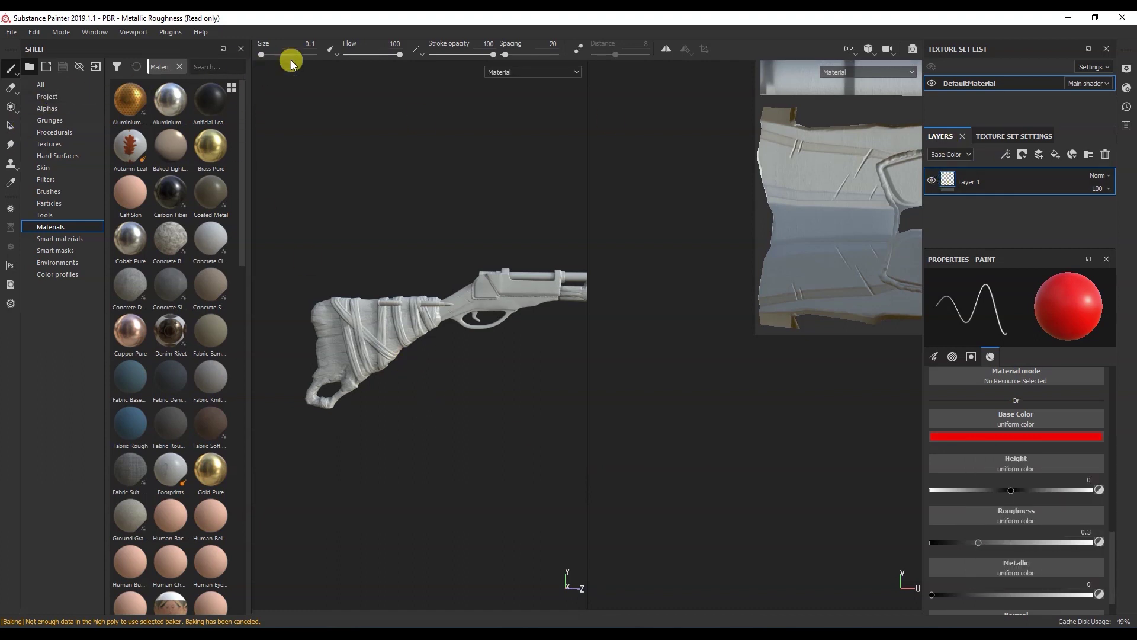
Paint red strokes on the rifle stock with a brush size of 1.43 and paint over them in cyan.
drag(262, 55, 266, 54)
scroll(334, 356, up, 3)
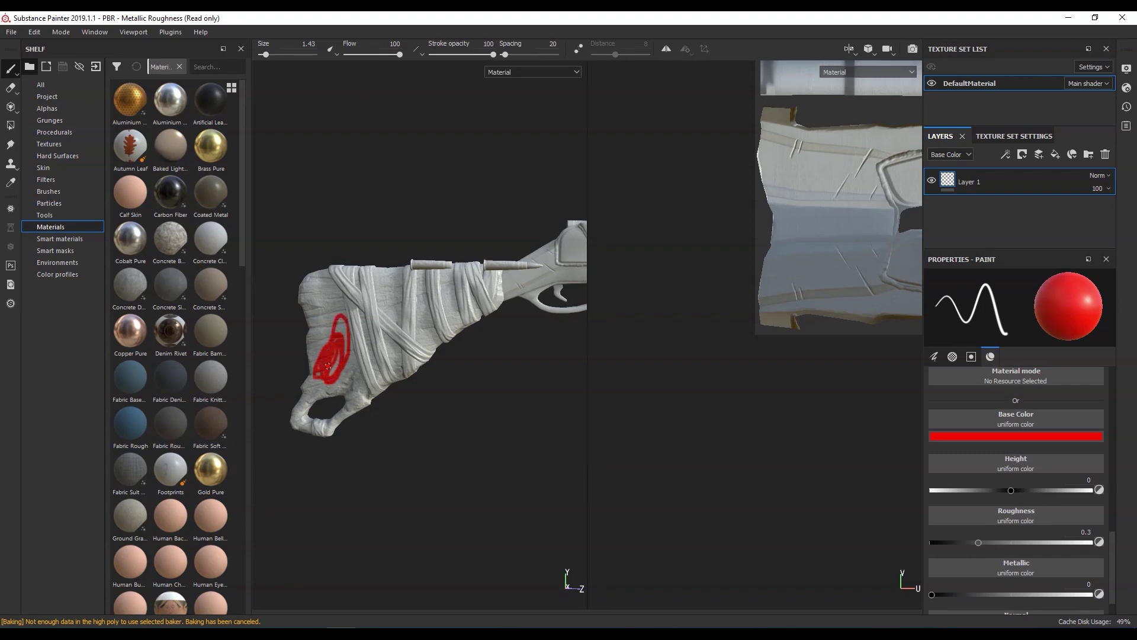
alt+drag(323, 368, 500, 371)
click(998, 441)
click(1005, 470)
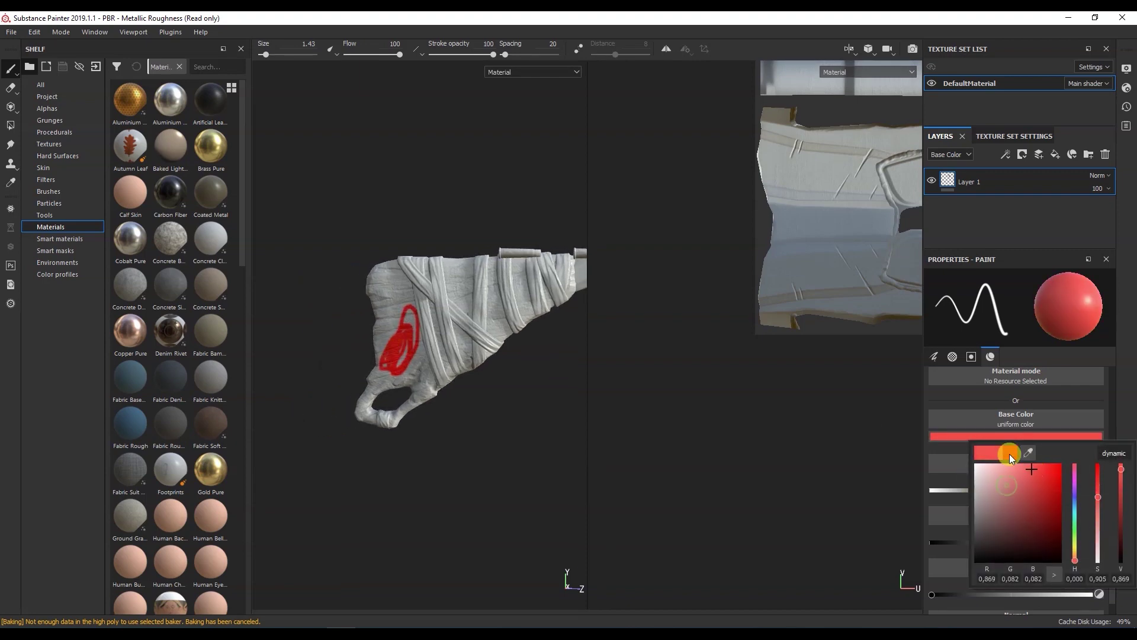
drag(1075, 495, 1075, 512)
click(1047, 474)
drag(395, 333, 422, 339)
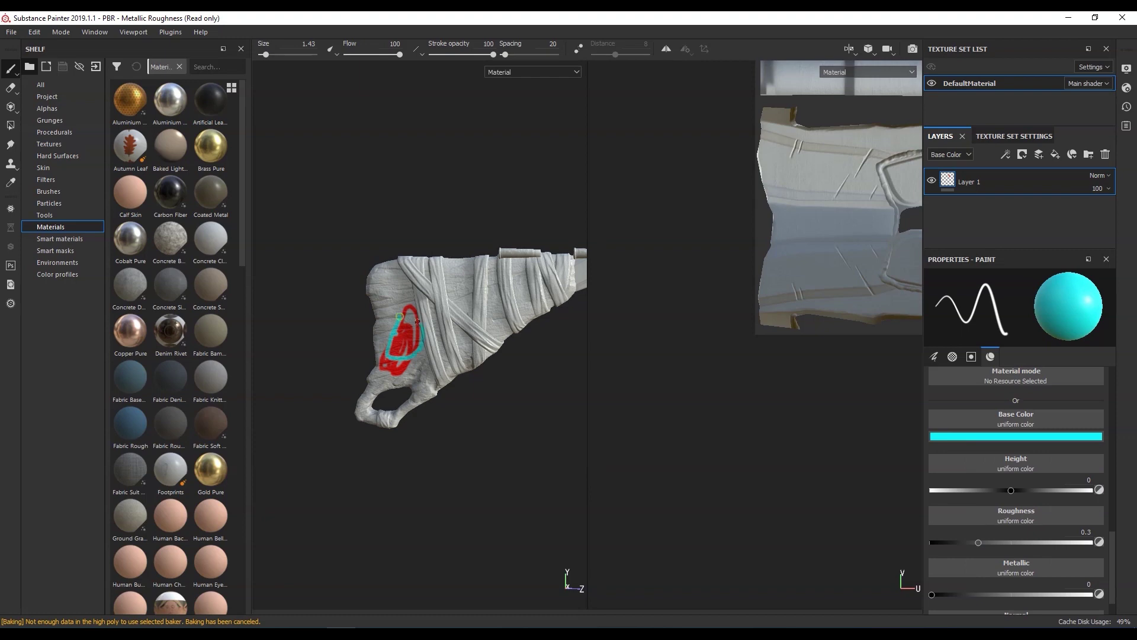
Delete the painted Layer 1 and add a fill layer with a red base color.
click(1103, 154)
click(1060, 155)
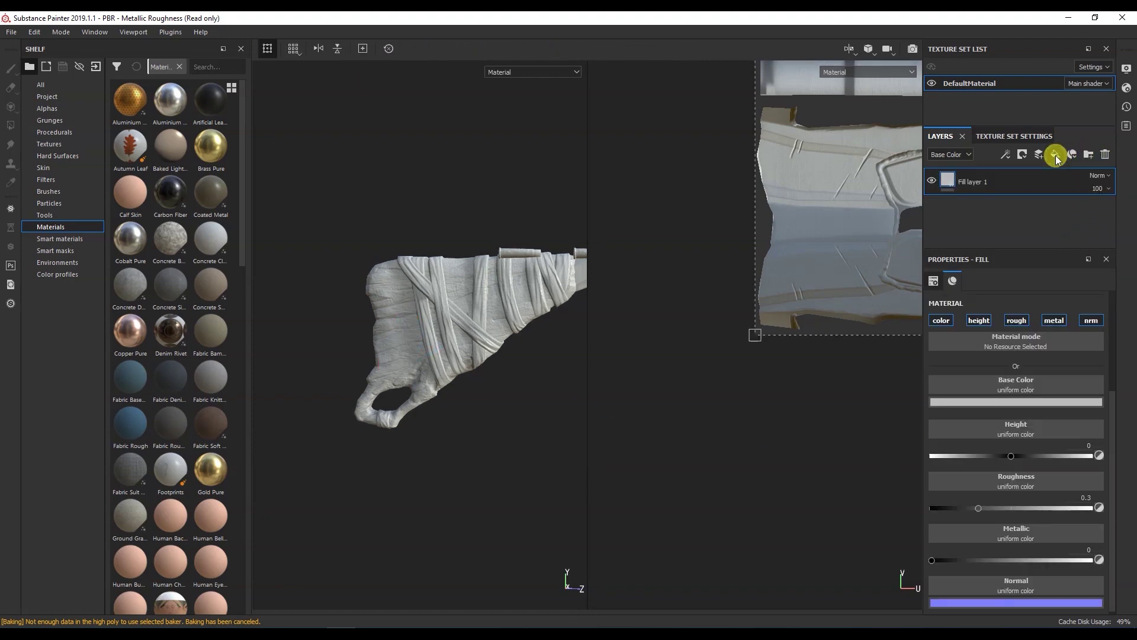
click(1023, 403)
click(1060, 429)
click(507, 335)
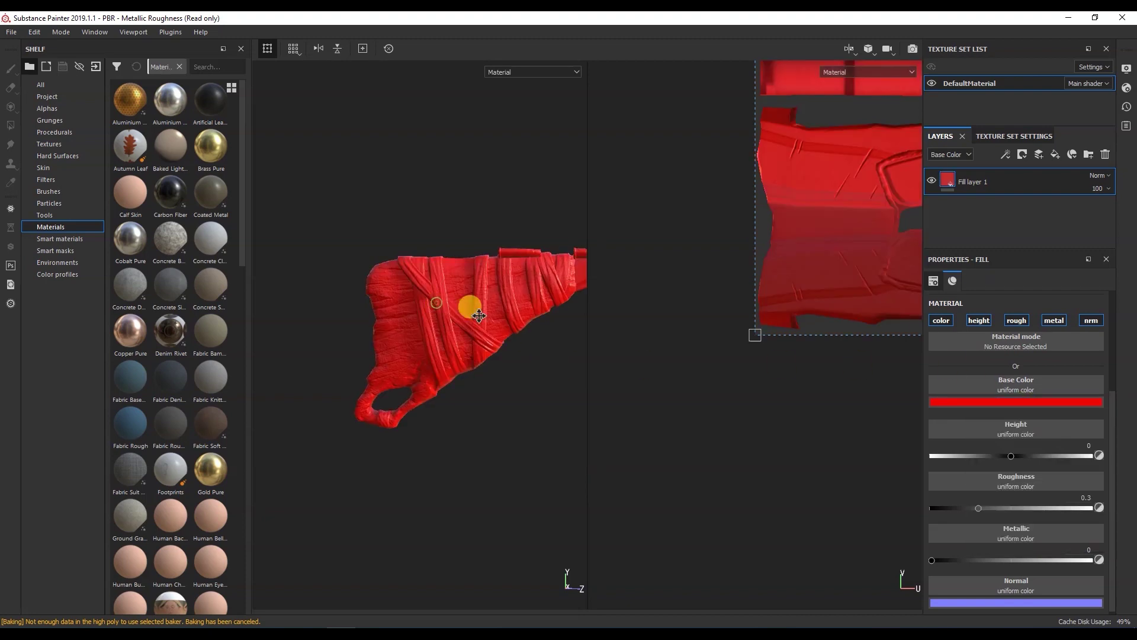
alt+drag(474, 308, 407, 370)
Change the fill layer's base color to blue and delete the layer.
click(1010, 403)
click(1074, 465)
click(999, 220)
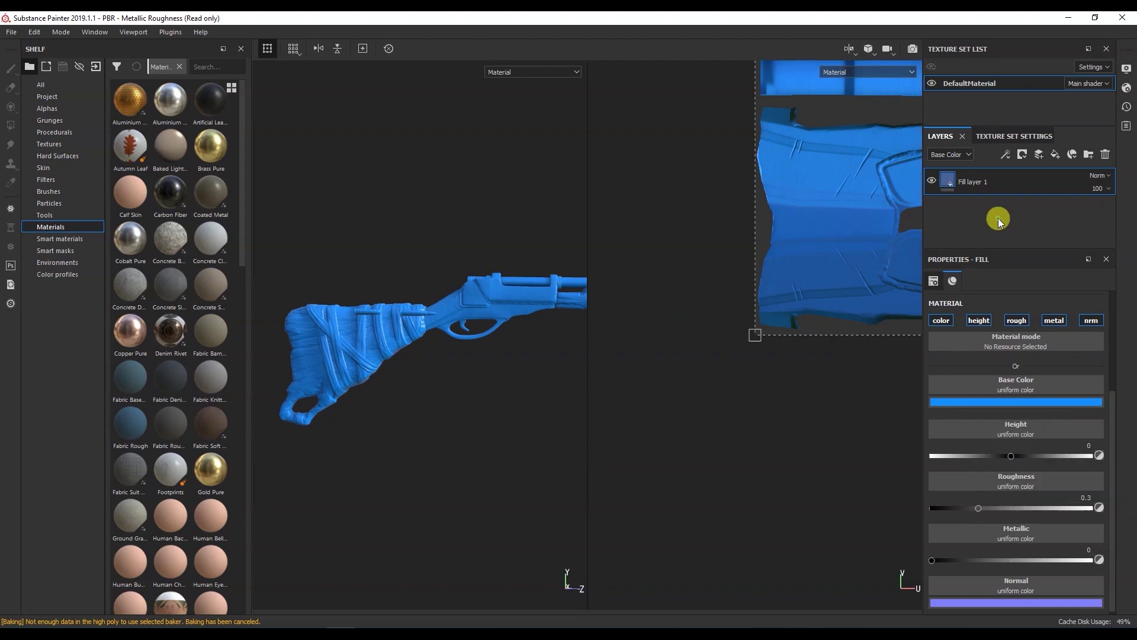
click(1099, 155)
Find the Wood Rough material in the shelf and add it to the rifle as a layer.
mouse_move(375, 322)
alt+mouse_down()
mouse_move(449, 338)
mouse_move(383, 319)
mouse_move(419, 312)
mouse_move(424, 353)
mouse_move(378, 322)
mouse_move(385, 295)
alt+mouse_up()
scroll(356, 332, up, 5)
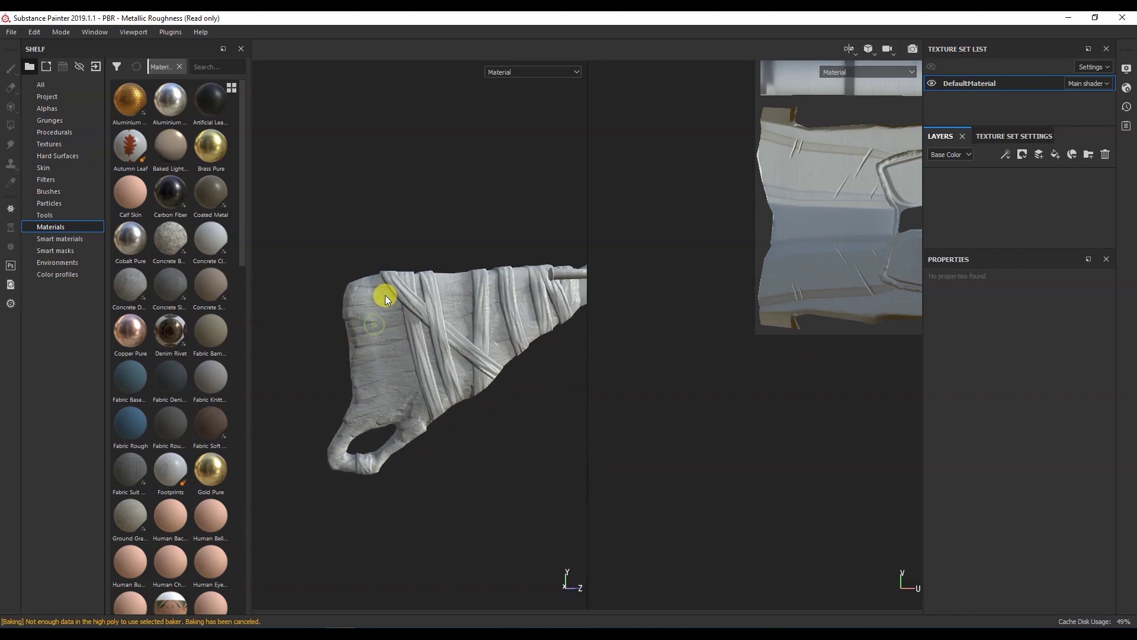
alt+drag(410, 243, 367, 335)
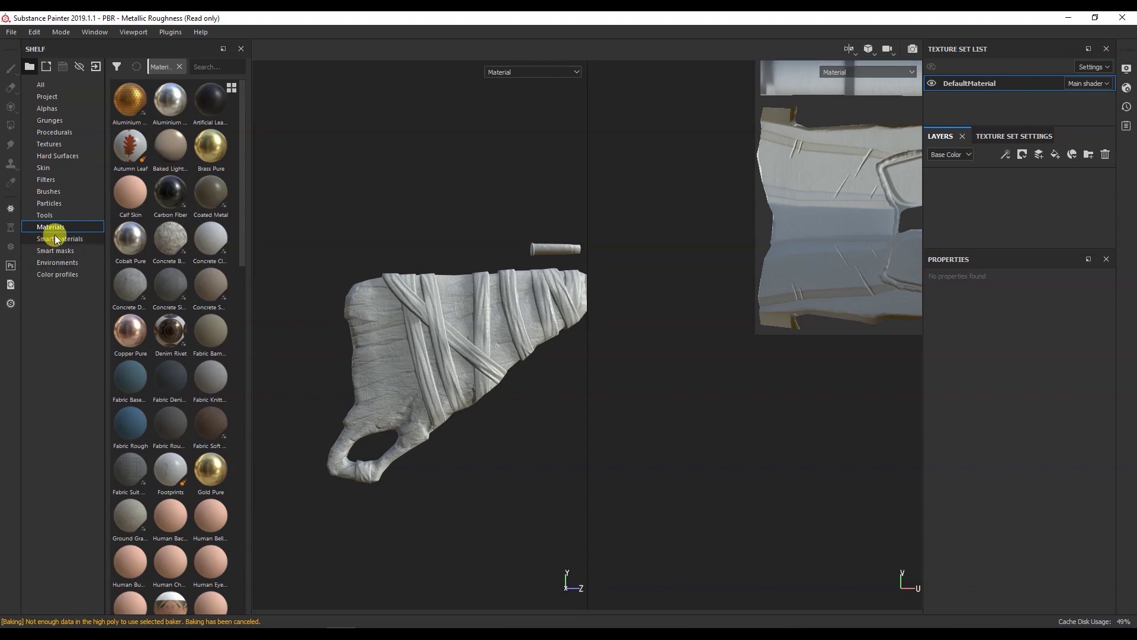
drag(242, 168, 238, 525)
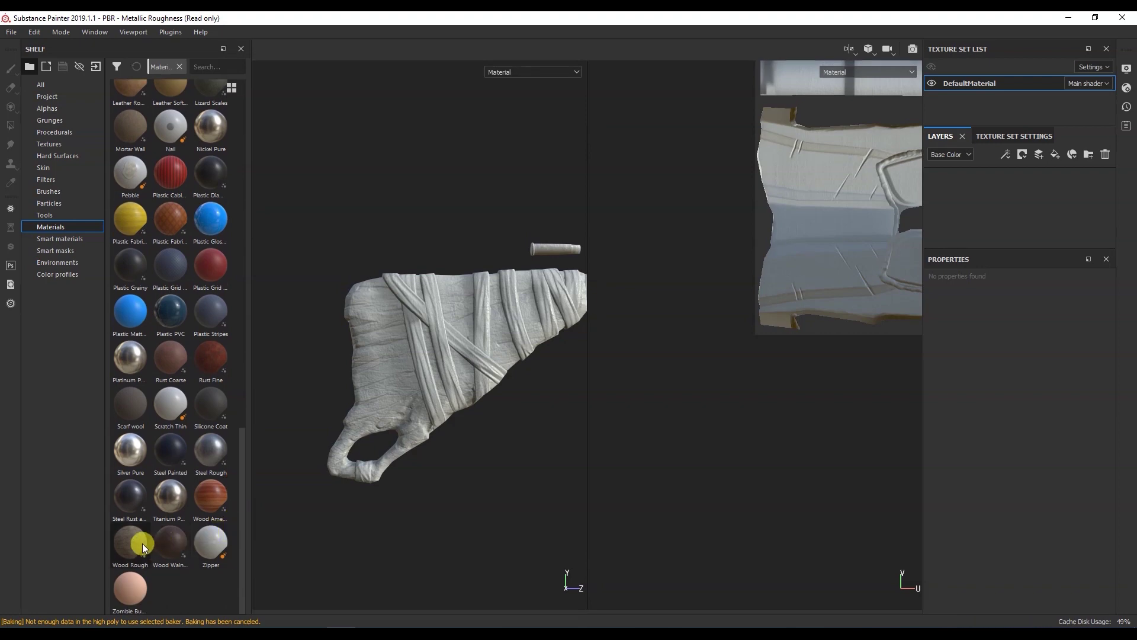
mouse_move(131, 549)
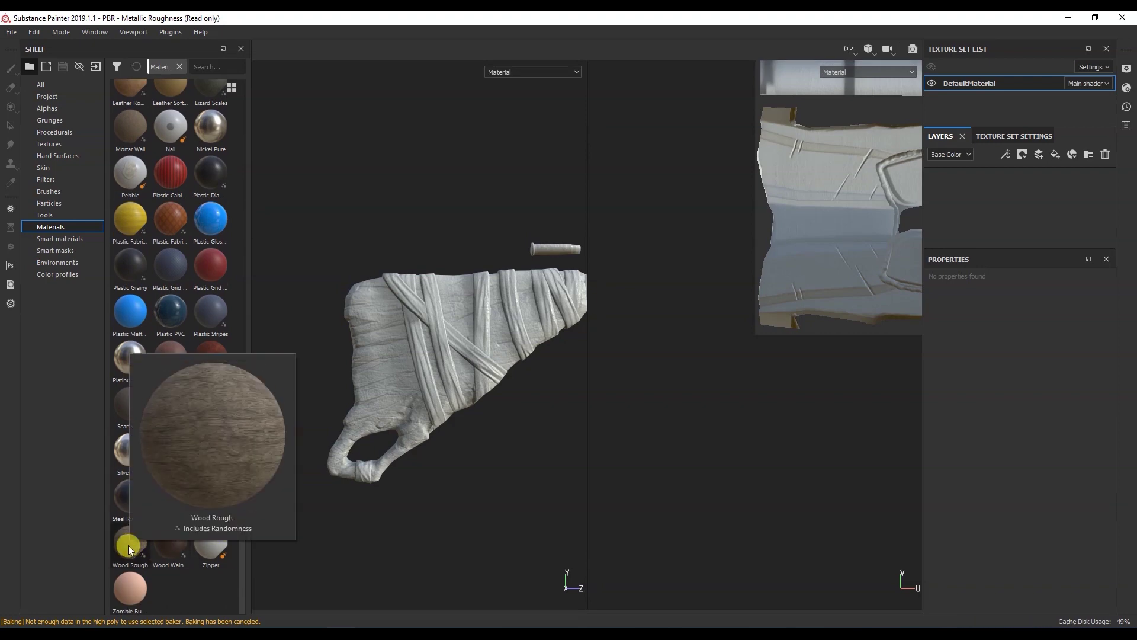
drag(130, 550, 955, 197)
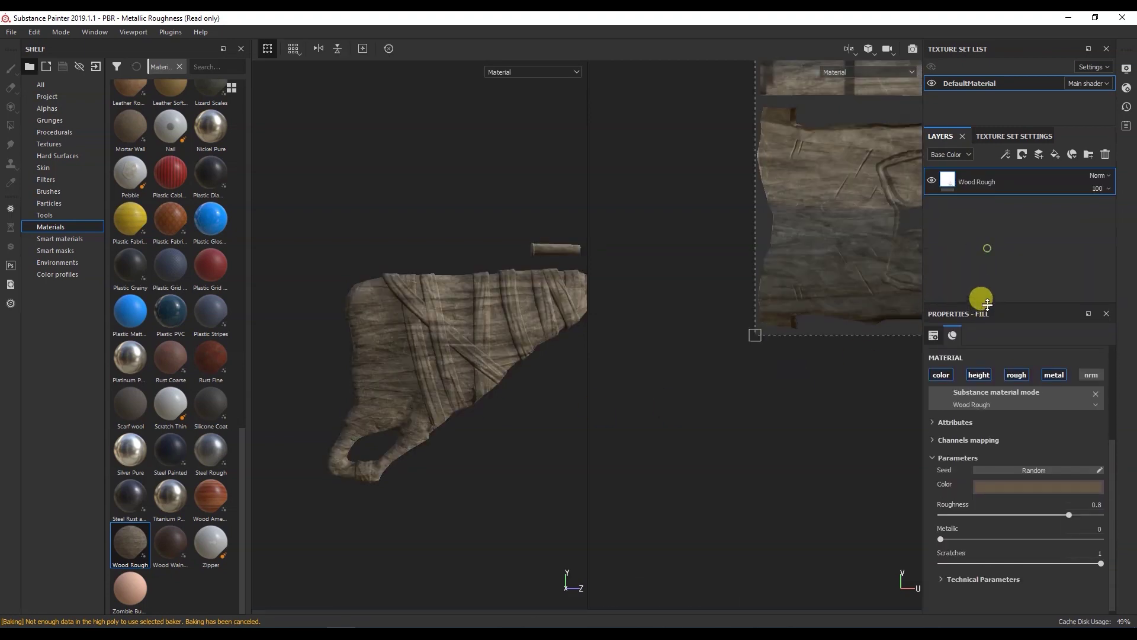
Set the Wood Rough layer's fill projection to Planar projection.
alt+drag(511, 341, 391, 350)
mouse_move(330, 337)
alt+right_down()
mouse_move(353, 401)
mouse_move(299, 480)
mouse_move(338, 340)
alt+right_up()
alt+drag(383, 231, 382, 258)
alt+drag(572, 244, 691, 323)
key(f)
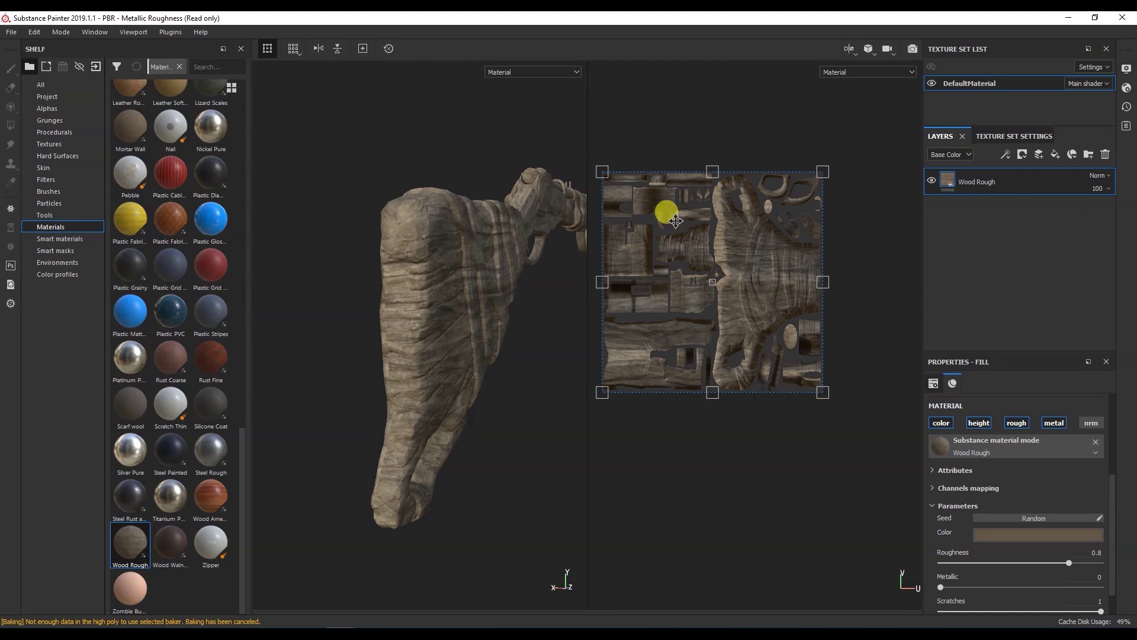
middle_drag(676, 221, 668, 154)
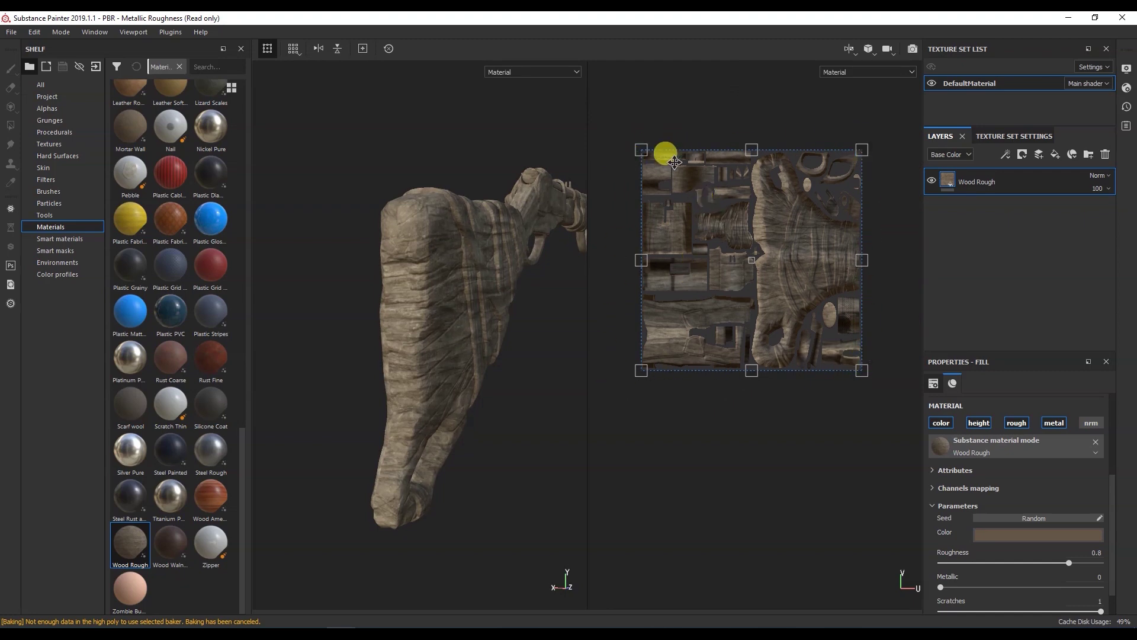
drag(1113, 492, 1111, 421)
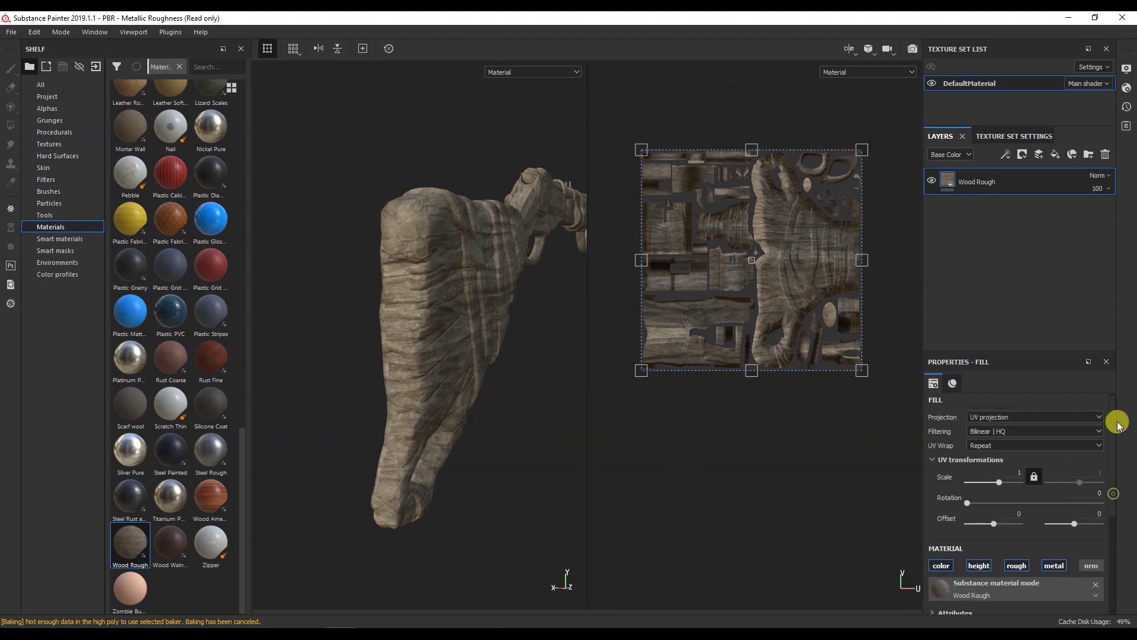
click(1031, 419)
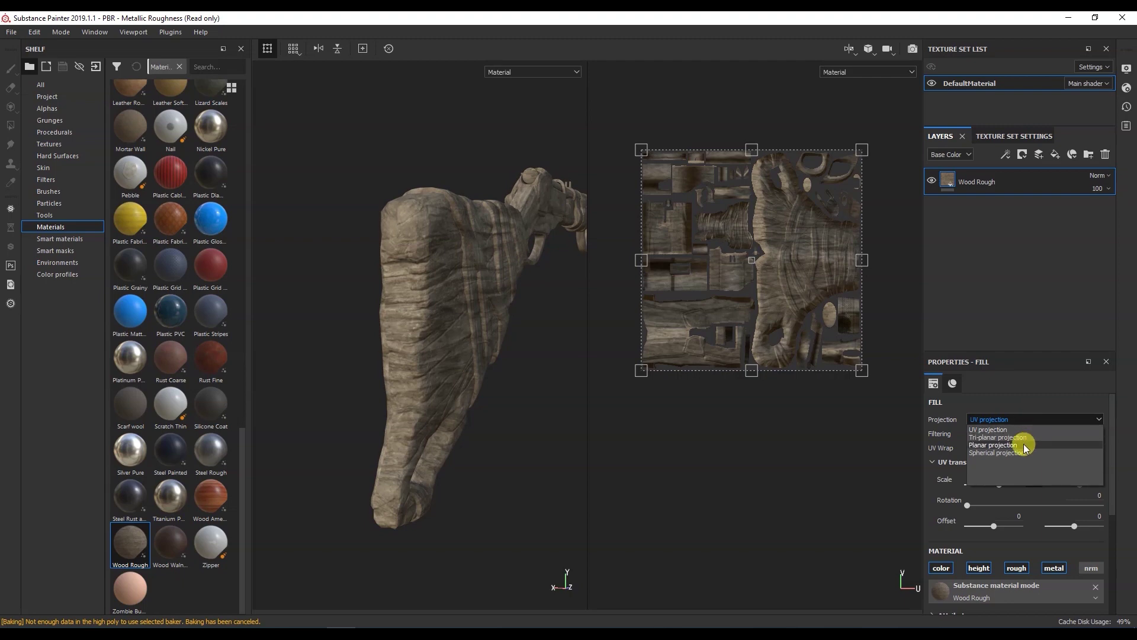
click(1023, 444)
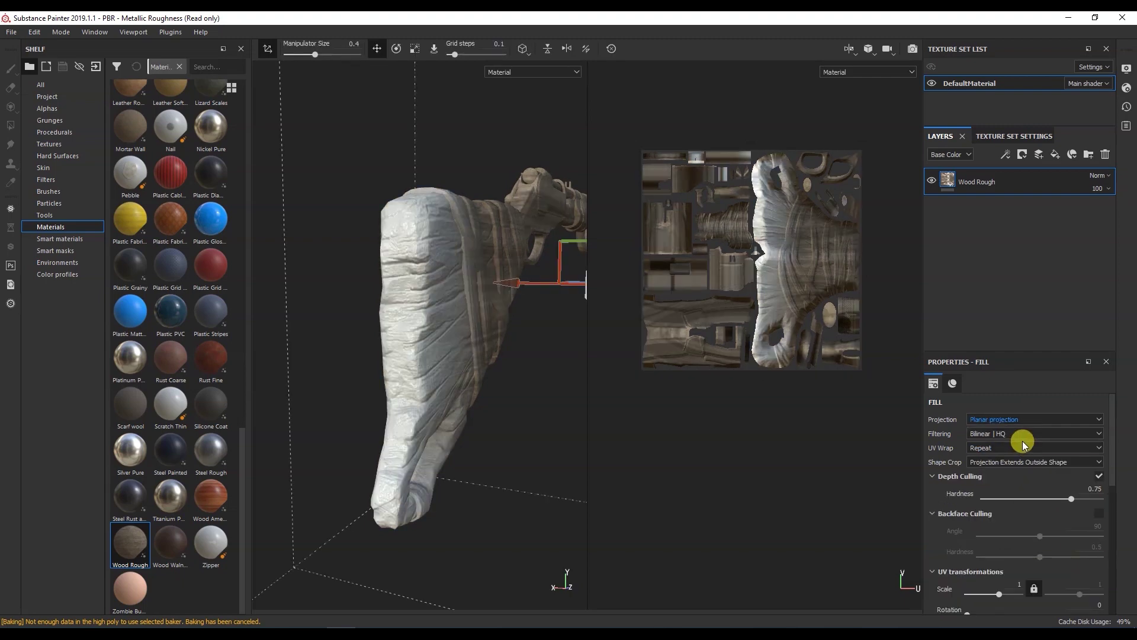
Scale up the planar projection along the rifle's length and height so it covers the whole stock.
alt+drag(507, 345, 438, 351)
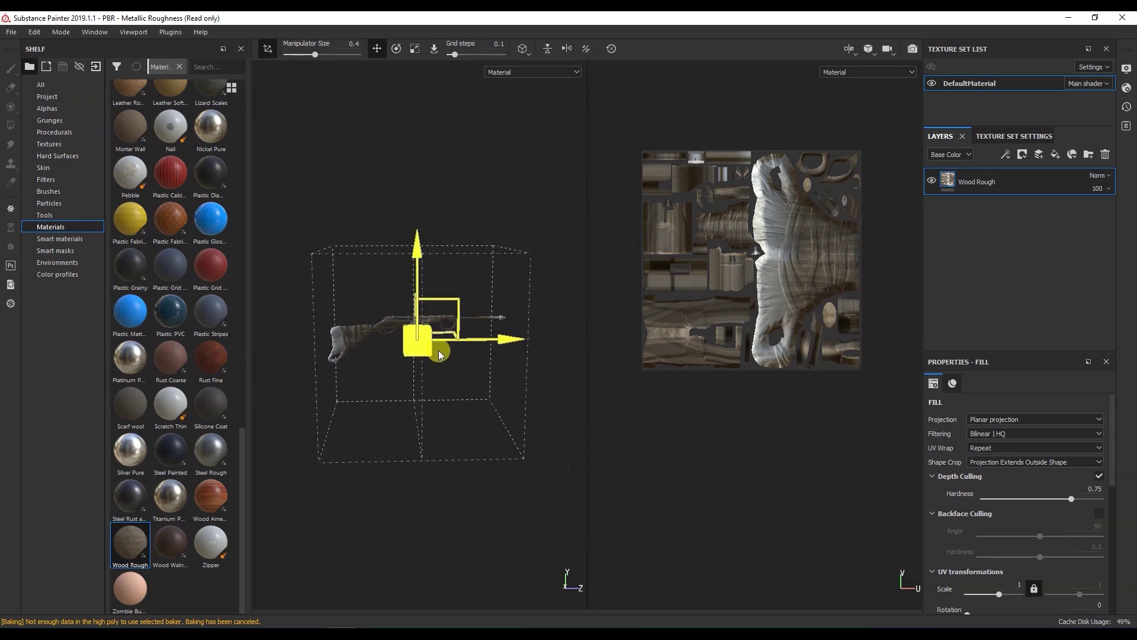
click(413, 51)
drag(489, 340, 515, 341)
drag(409, 250, 420, 223)
Examine the projected wood texture on the stock's butt and sides up close.
mouse_move(325, 311)
alt+mouse_down()
mouse_move(330, 325)
mouse_move(325, 313)
alt+mouse_up()
scroll(325, 313, up, 6)
alt+drag(326, 354, 422, 392)
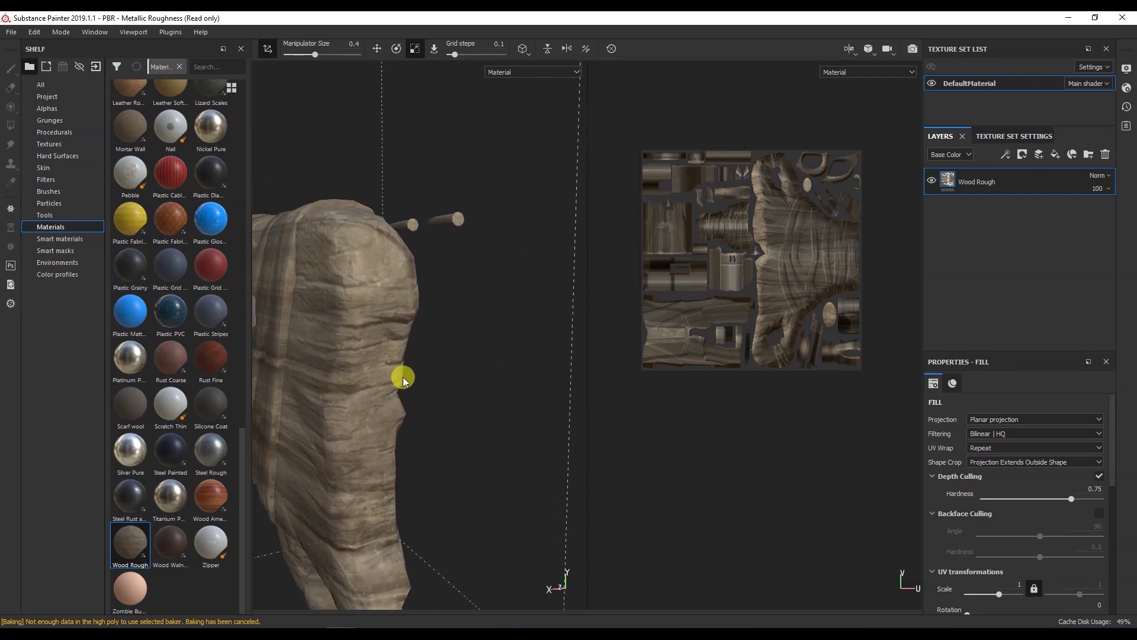
alt+drag(354, 364, 397, 371)
alt+right_drag(396, 371, 348, 368)
mouse_move(347, 367)
alt+mouse_down()
mouse_move(467, 363)
mouse_move(453, 318)
mouse_move(363, 365)
alt+mouse_up()
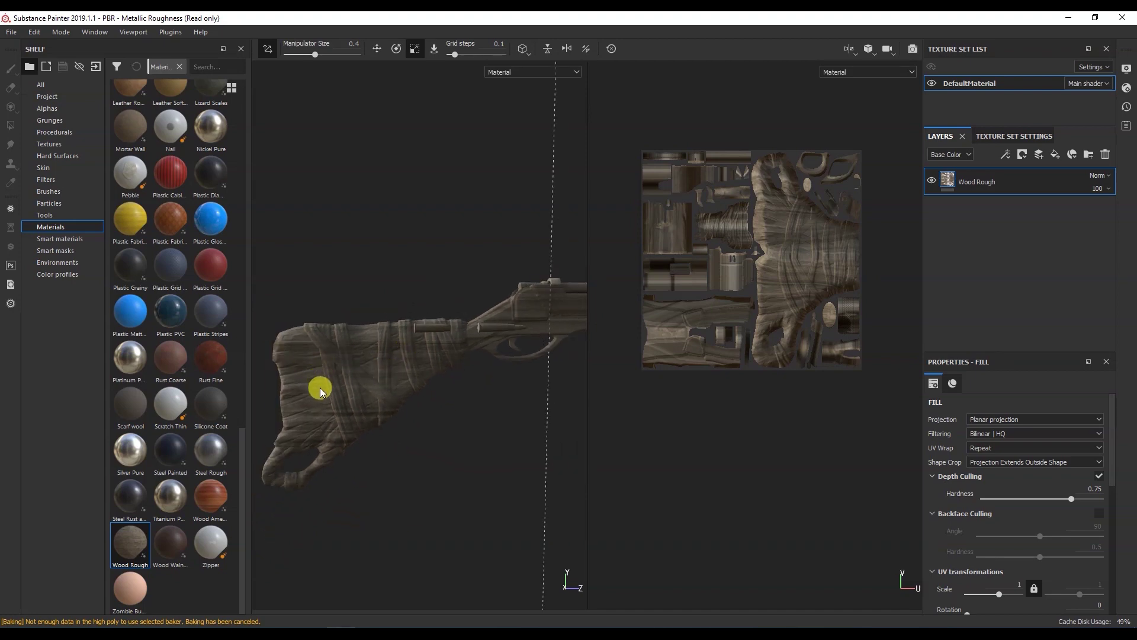
Rotate the planar projection so the wood grain runs along the rifle's stock.
alt+right_drag(386, 373, 423, 343)
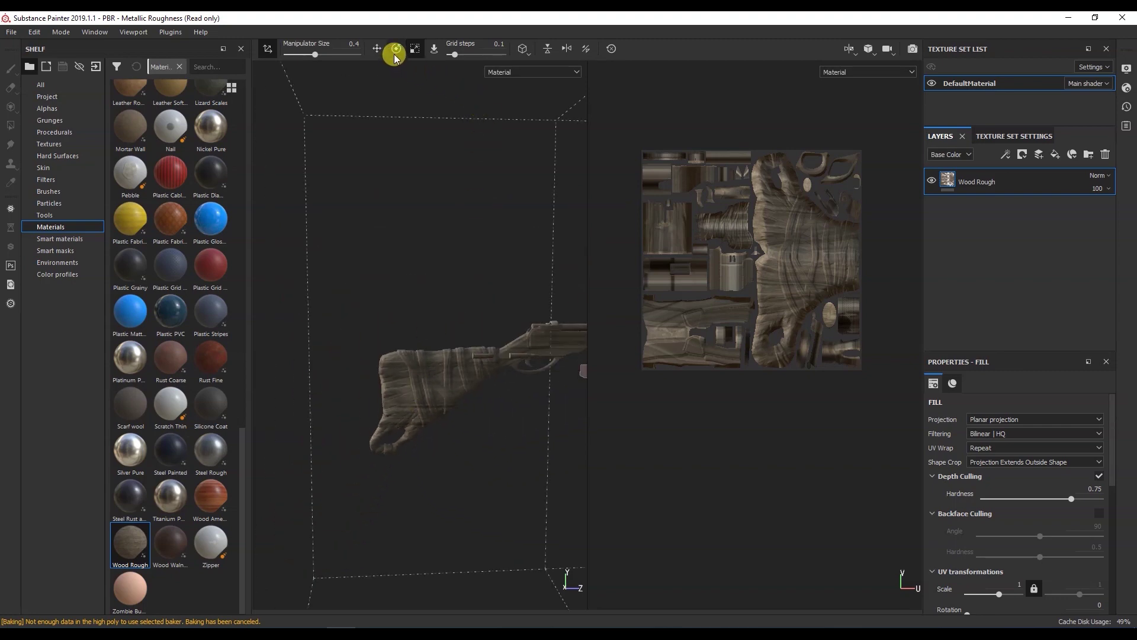
click(395, 52)
scroll(381, 254, up, 5)
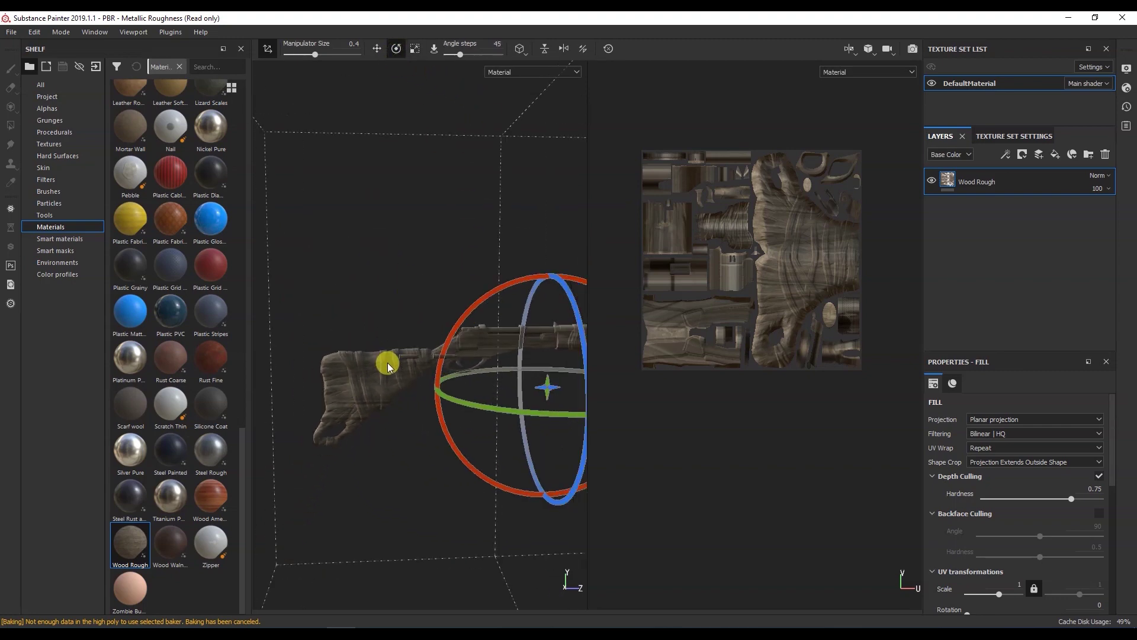
drag(549, 354, 349, 341)
Examine the rotated wood grain along the rifle's body and on the stock up close.
alt+middle_drag(280, 323, 330, 335)
scroll(378, 341, up, 7)
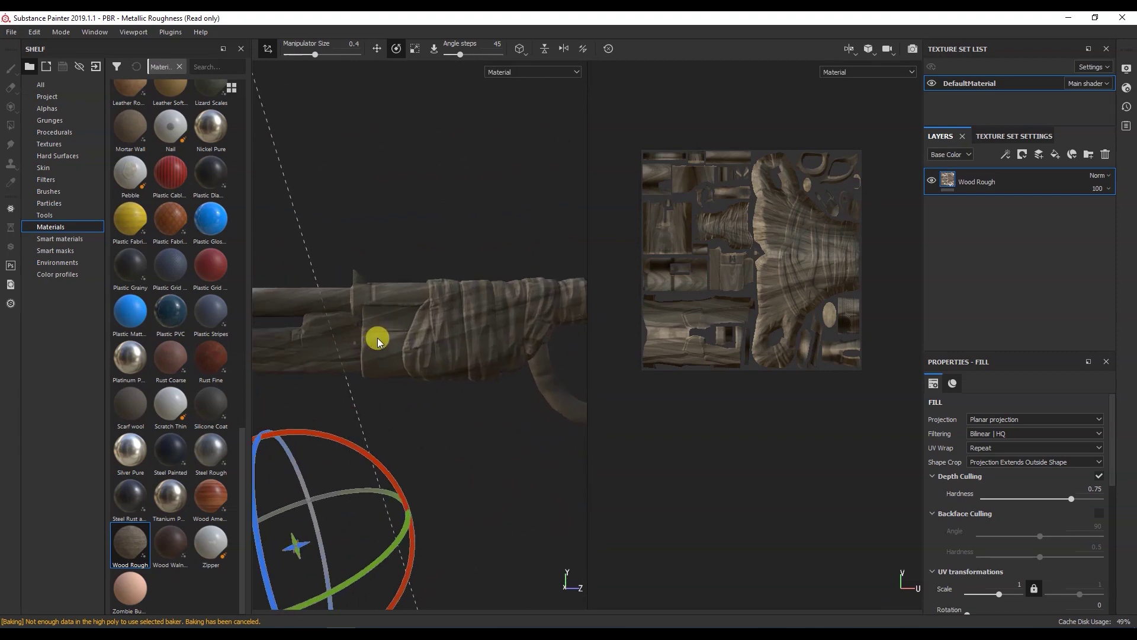
alt+middle_drag(354, 349, 571, 277)
alt+middle_drag(454, 300, 560, 273)
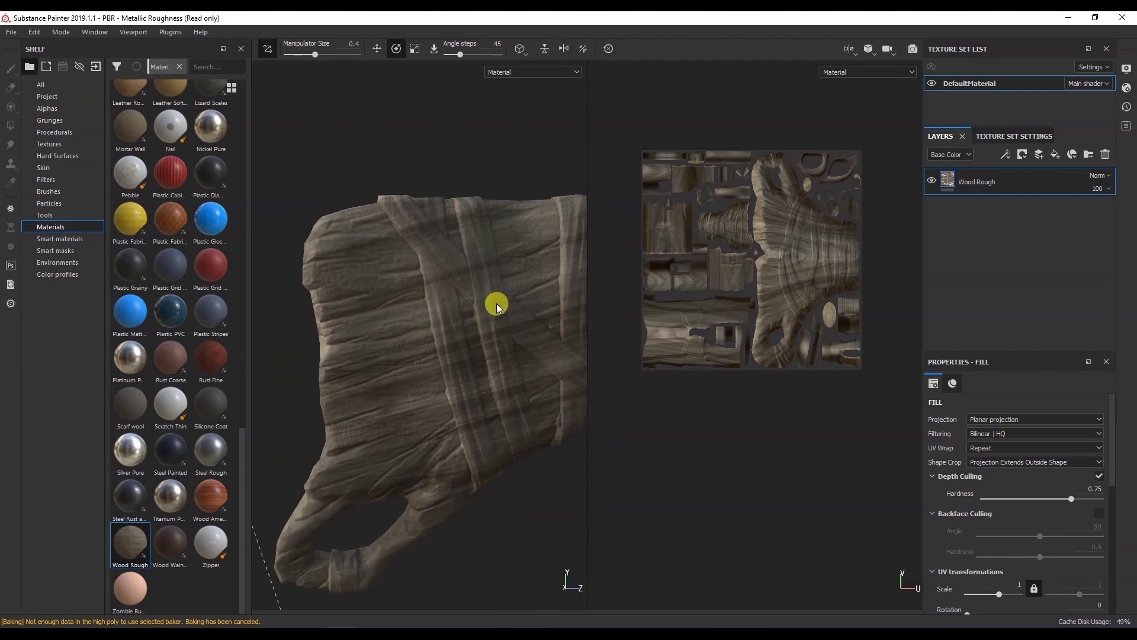
scroll(434, 340, down, 5)
alt+middle_drag(436, 338, 429, 343)
alt+drag(429, 342, 330, 342)
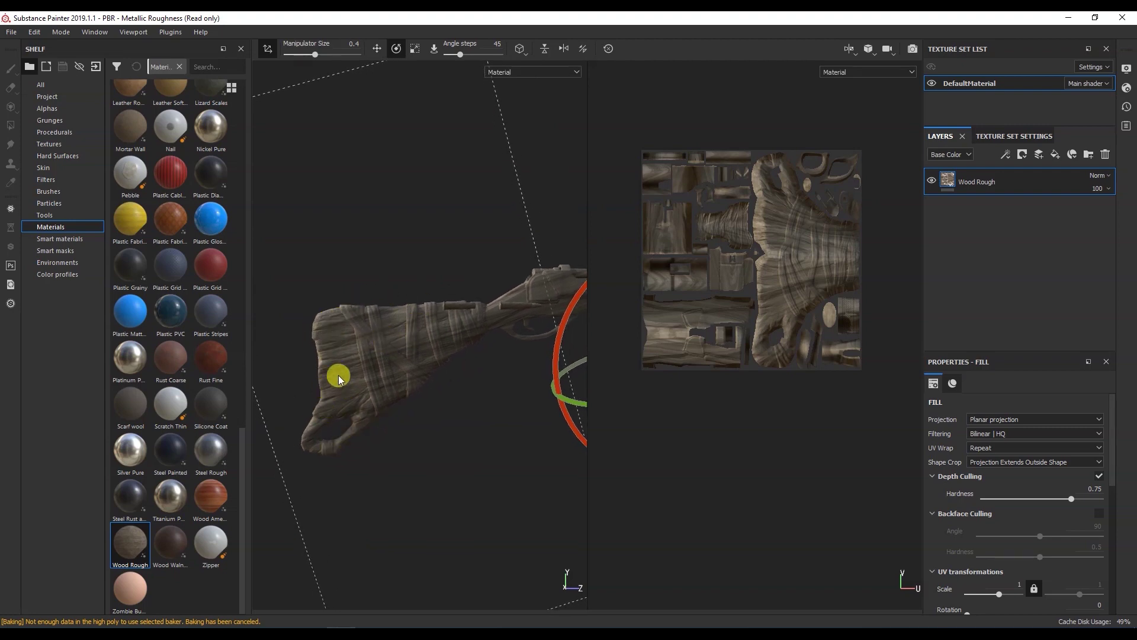
alt+drag(340, 386, 326, 355)
Add a black mask to the Wood Rough layer and give the mask a paint effect.
right_click(947, 181)
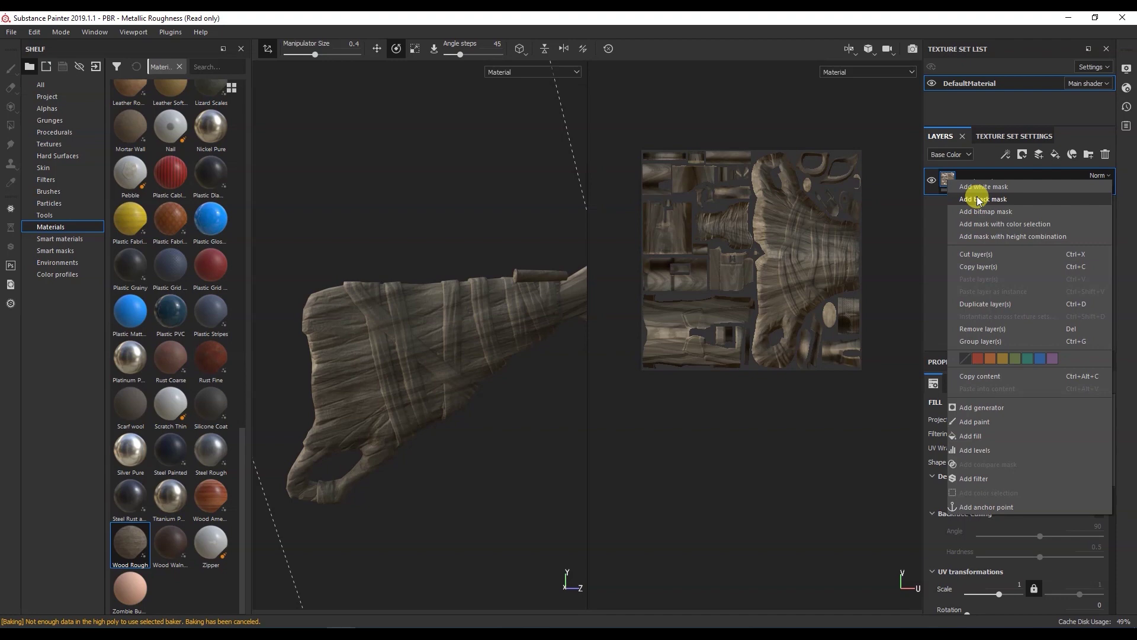
click(979, 200)
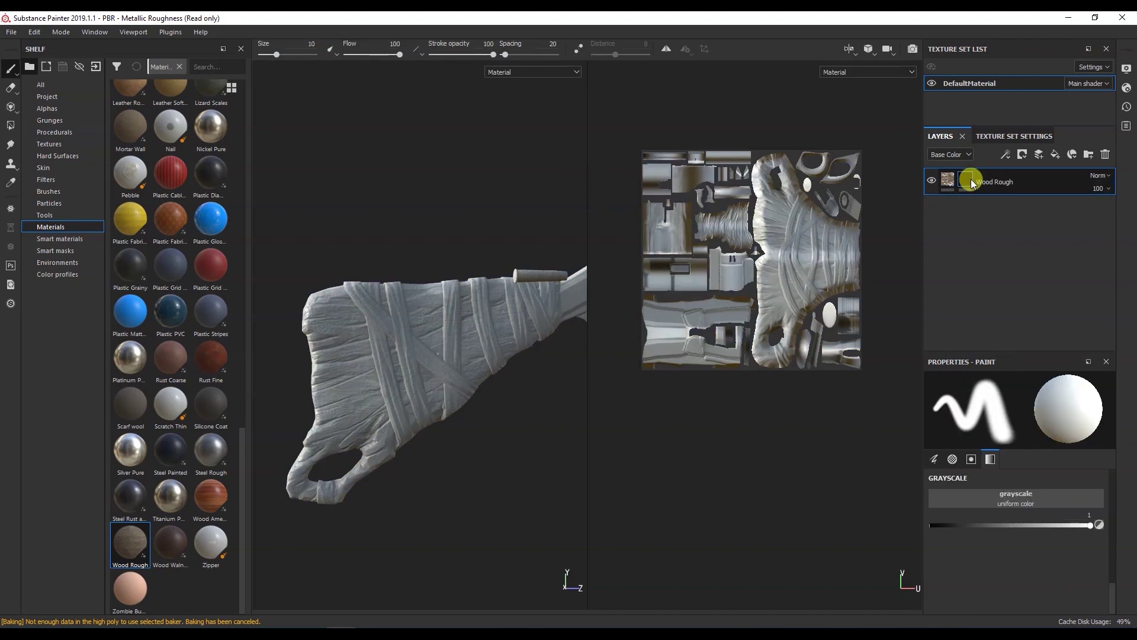
mouse_move(969, 179)
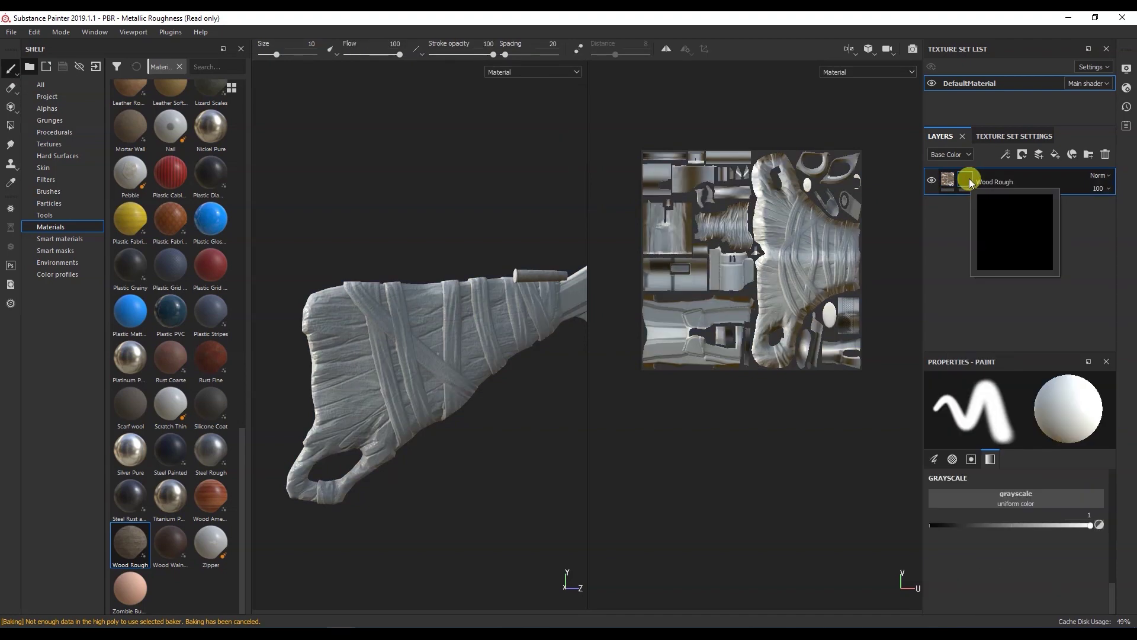
right_click(969, 179)
click(1004, 411)
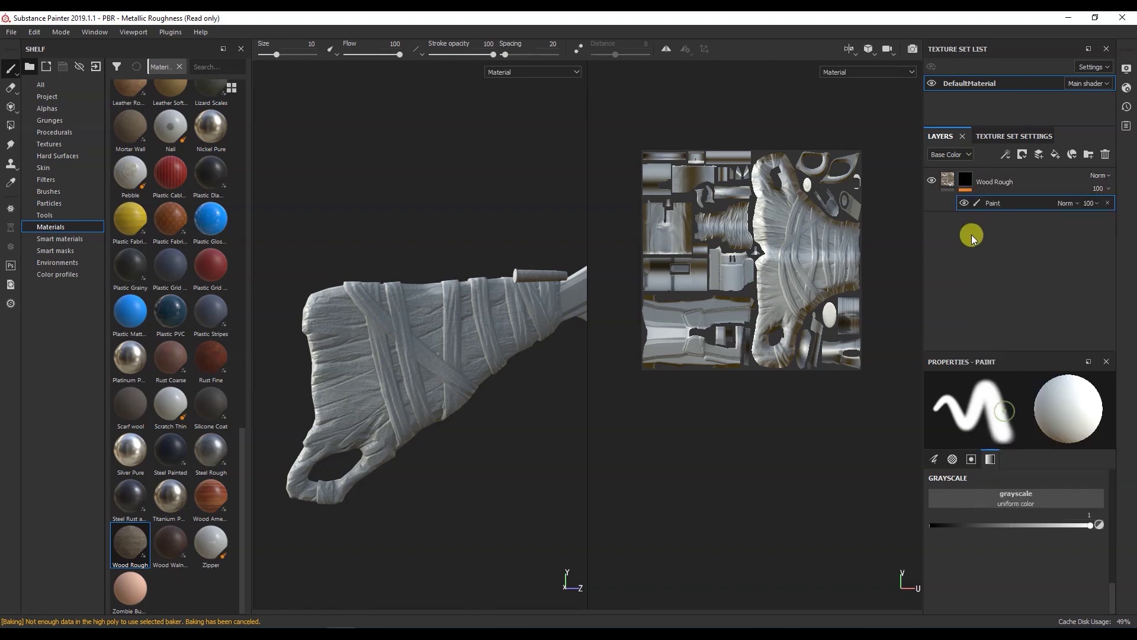
Use Polygon Fill in quad mode with white to reveal the wood on the butt end of the stock.
click(11, 125)
drag(325, 350, 335, 400)
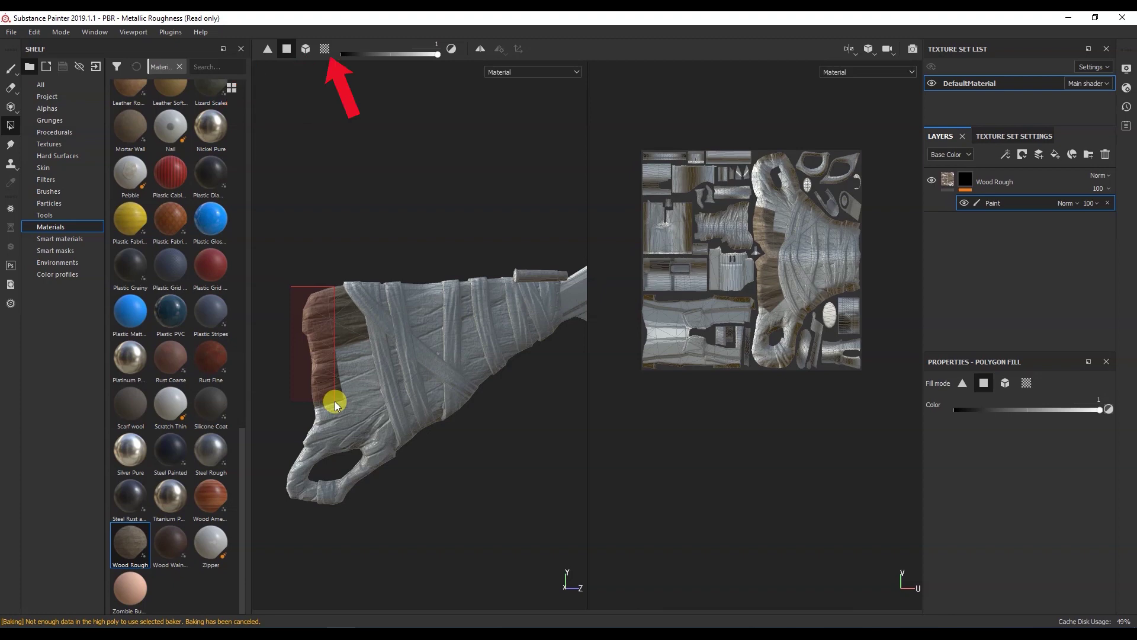
alt+middle_drag(309, 377, 331, 330)
drag(324, 301, 378, 373)
scroll(810, 214, up, 6)
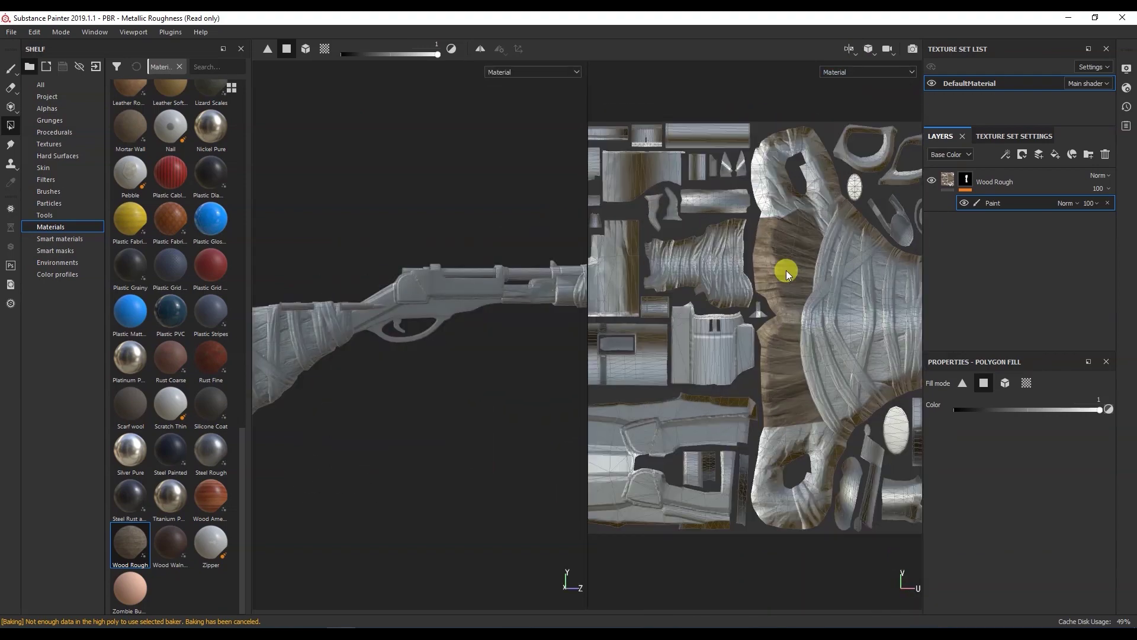
Fill the upper grip-hole loop of the stock's UV island with white, leaving the small cloth band around it masked.
drag(649, 267, 772, 378)
drag(667, 155, 727, 200)
scroll(734, 201, up, 5)
alt+middle_drag(340, 371, 491, 320)
scroll(491, 320, up, 4)
drag(741, 151, 791, 213)
drag(729, 278, 740, 427)
scroll(741, 300, down, 4)
alt+middle_drag(779, 457, 713, 339)
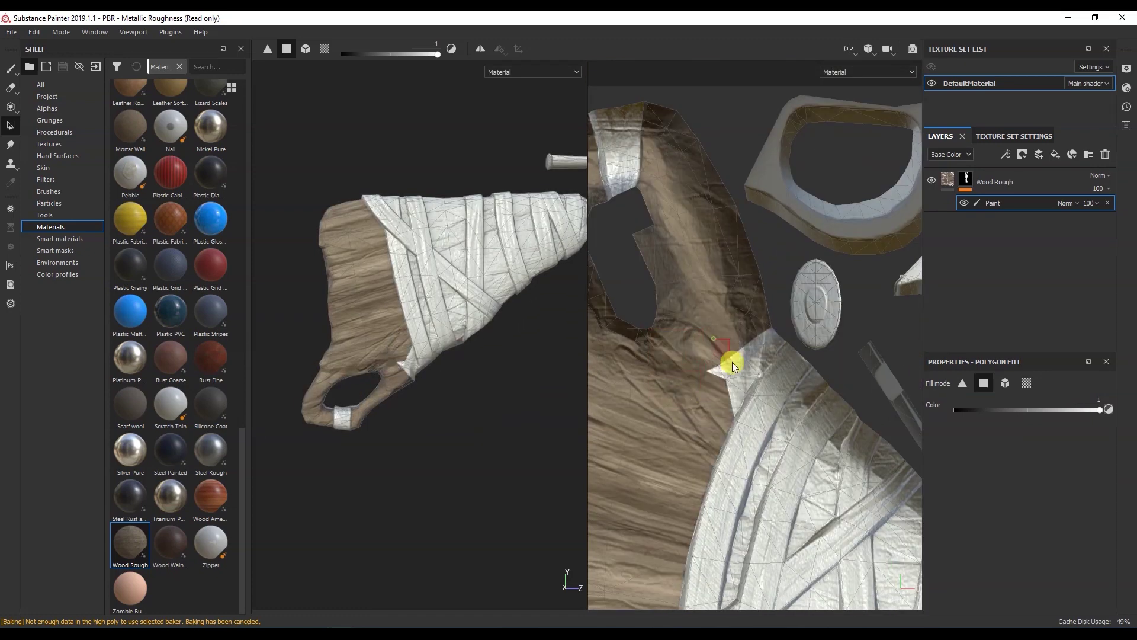
drag(766, 342, 771, 350)
Fill the lower grip-hole loop of the stock's UV island with white, leaving its cloth band masked.
scroll(766, 343, down, 4)
alt+middle_drag(764, 450, 691, 305)
alt+middle_drag(690, 414, 720, 278)
shift+right_drag(666, 315, 722, 323)
drag(669, 331, 741, 409)
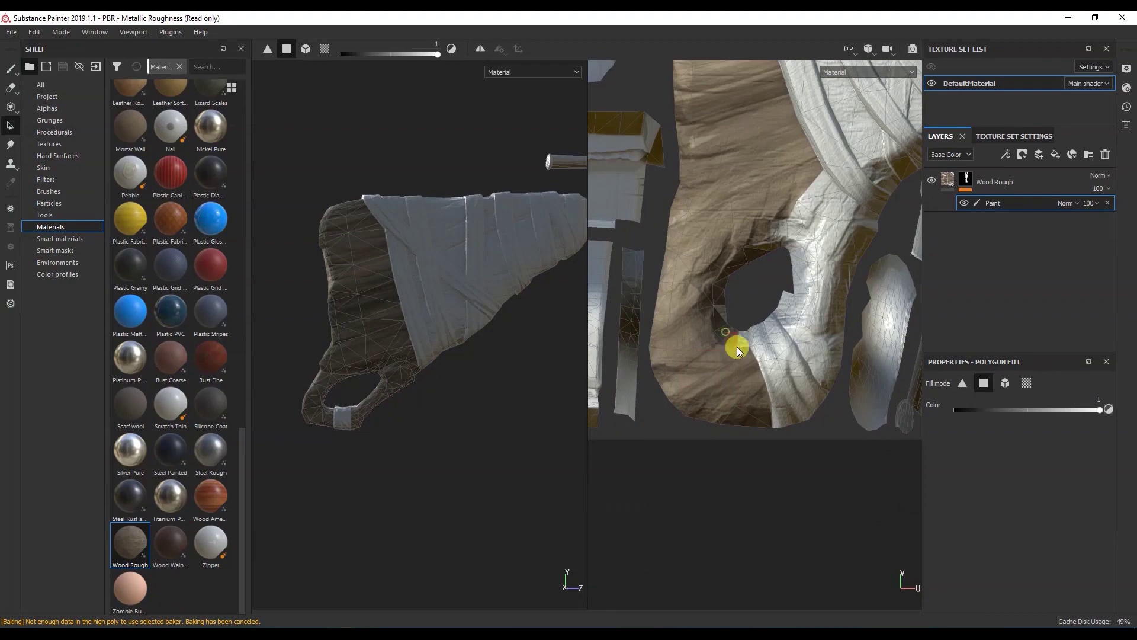
alt+middle_drag(781, 358, 737, 346)
drag(746, 261, 772, 322)
alt+middle_drag(772, 322, 763, 367)
drag(749, 242, 774, 294)
Reveal the wood faces in the gaps between the crossed cloth straps on the stock's UV island.
alt+middle_drag(773, 237, 692, 237)
alt+middle_drag(672, 148, 708, 509)
shift+right_drag(657, 231, 719, 230)
alt+middle_drag(718, 230, 690, 112)
drag(692, 255, 688, 373)
scroll(688, 373, up, 3)
alt+middle_drag(688, 373, 687, 296)
drag(684, 273, 689, 353)
Fill the narrow wood faces between the first two straps on the upper half of the stock's UV island.
alt+middle_drag(692, 219, 693, 527)
drag(704, 231, 700, 287)
alt+middle_drag(718, 177, 709, 235)
drag(713, 237, 729, 221)
alt+middle_drag(669, 207, 714, 215)
drag(711, 197, 695, 221)
alt+middle_drag(671, 292, 695, 239)
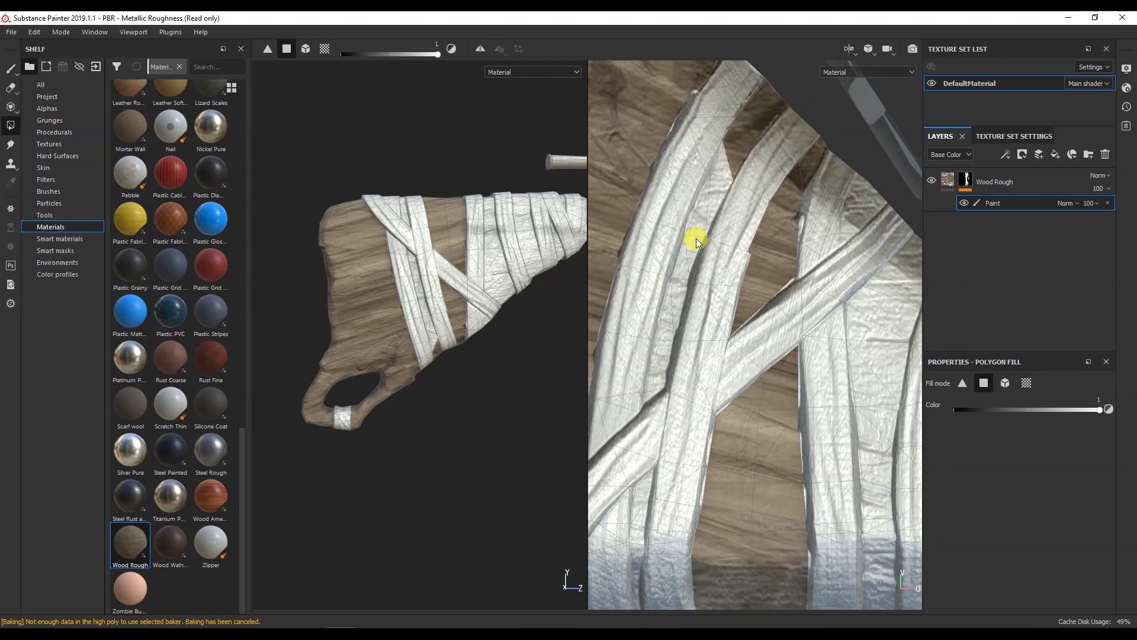
Fill the thin wood gap beneath the diagonal strap, down across the middle of the stock's UV island.
drag(659, 364, 663, 382)
alt+middle_drag(656, 504, 649, 349)
drag(649, 368, 655, 390)
alt+middle_drag(662, 370, 662, 315)
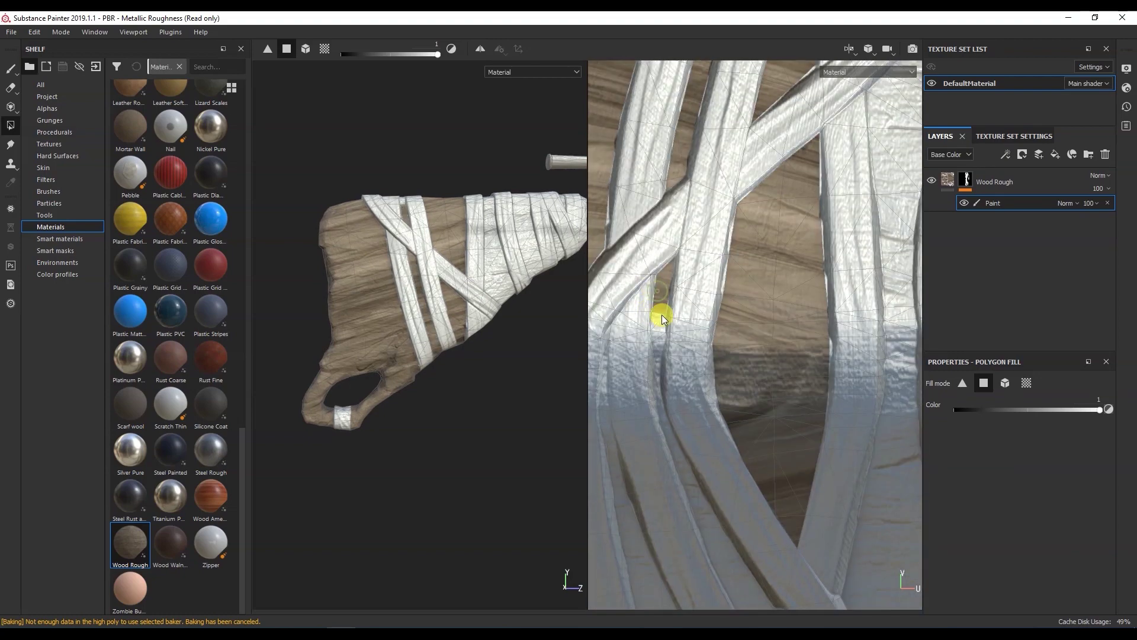
scroll(662, 315, up, 3)
scroll(678, 336, down, 2)
mouse_move(656, 292)
mouse_down()
mouse_move(659, 329)
mouse_move(660, 313)
mouse_up()
alt+middle_drag(661, 313, 673, 247)
drag(675, 278, 729, 438)
Continue the narrow wood gap between the first straps on the lower half of the stock's UV island.
scroll(681, 301, down, 2)
scroll(660, 227, up, 3)
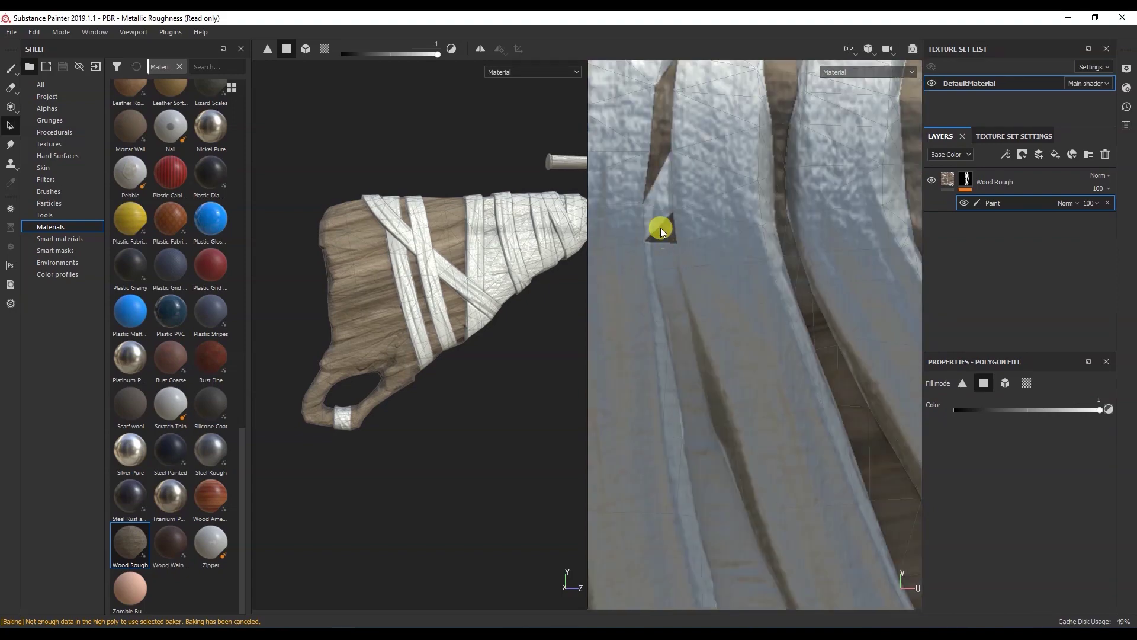
scroll(678, 355, down, 2)
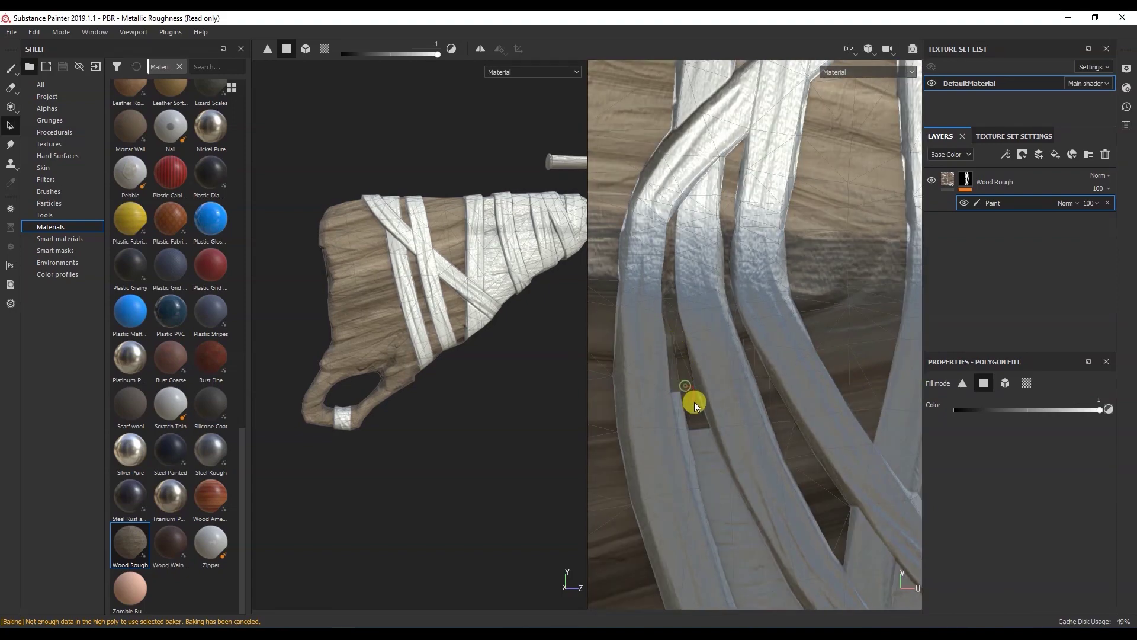
scroll(681, 356, up, 3)
alt+drag(773, 449, 689, 415)
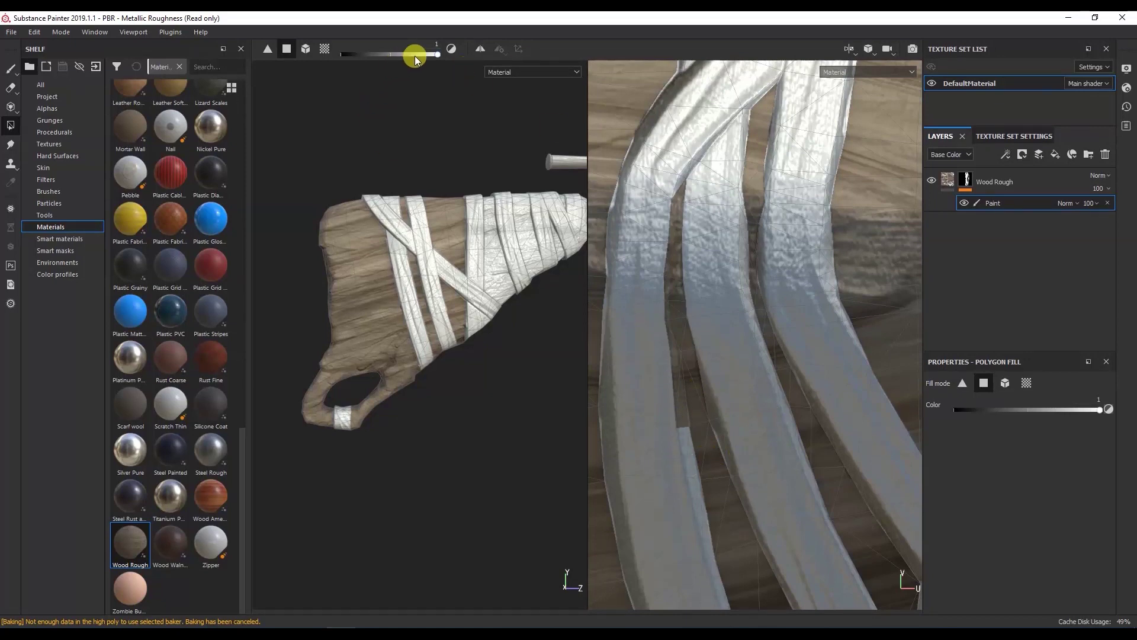
Set the fill colour to about 0.04, mask out the wood faces spilling onto the strap, and restore the colour to 1.
drag(436, 56, 342, 54)
scroll(666, 413, up, 3)
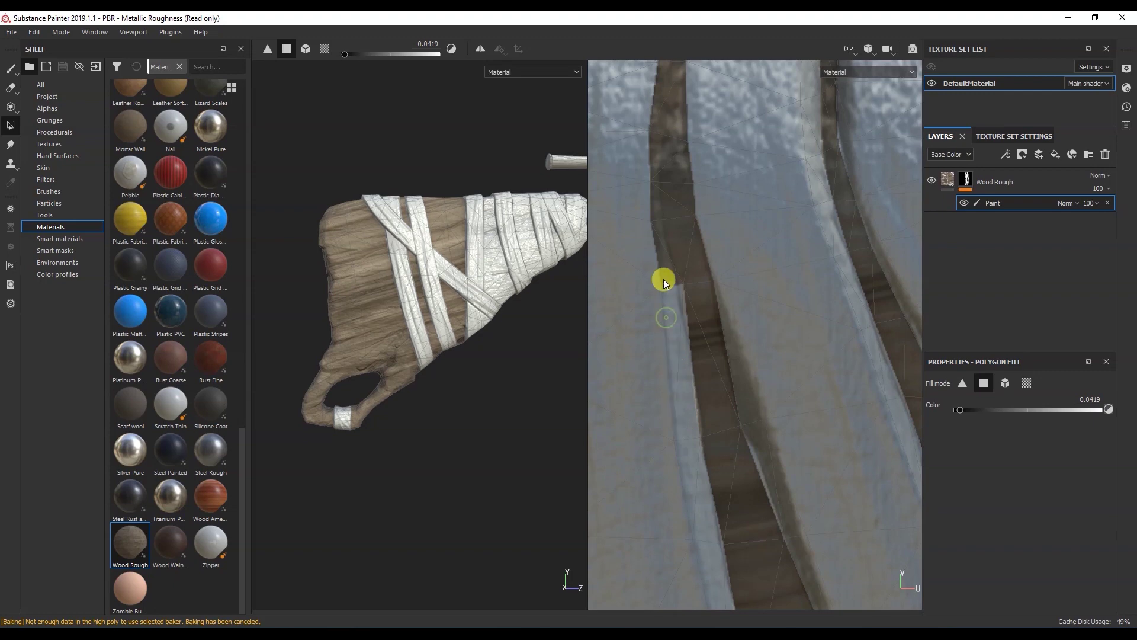
middle_drag(663, 262, 661, 294)
scroll(657, 323, down, 4)
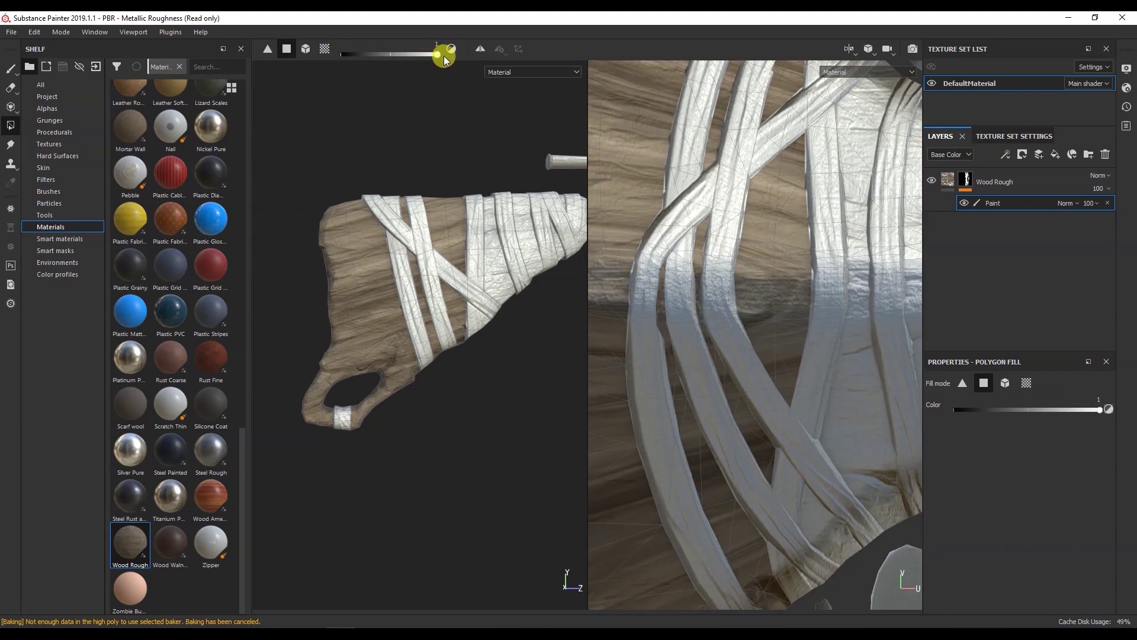
Reveal the wood between the strap ends along the lower edge of the stock's UV island.
scroll(727, 439, up, 2)
scroll(758, 430, up, 3)
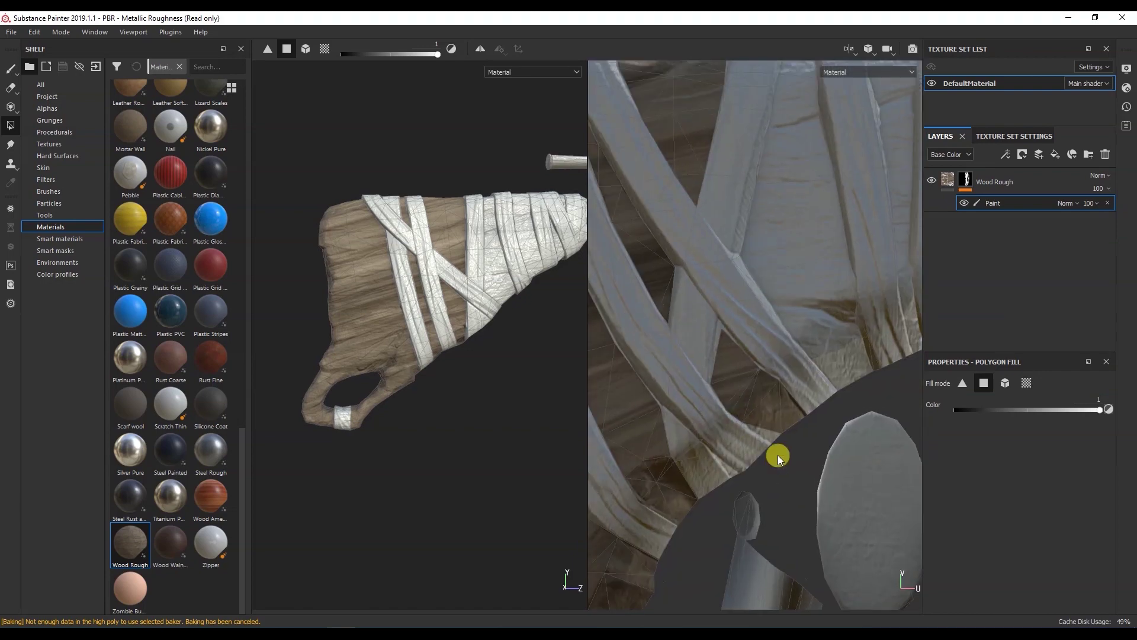
middle_drag(733, 442, 835, 493)
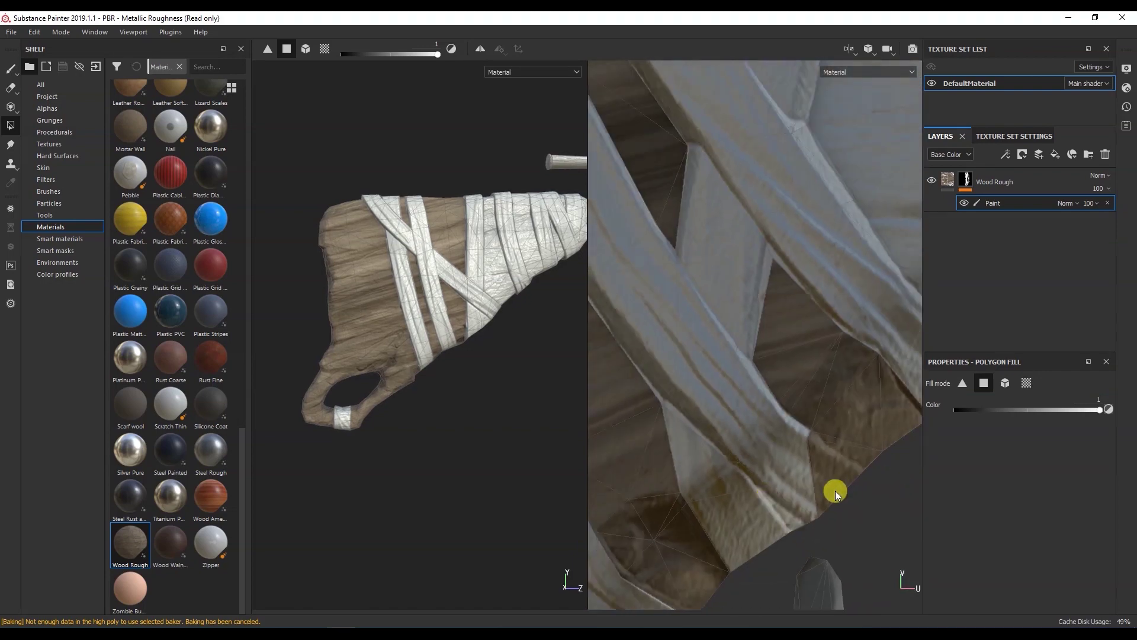
key(1)
Fill the wood gaps between the middle straps on both halves of the stock's UV island.
scroll(741, 396, down, 3)
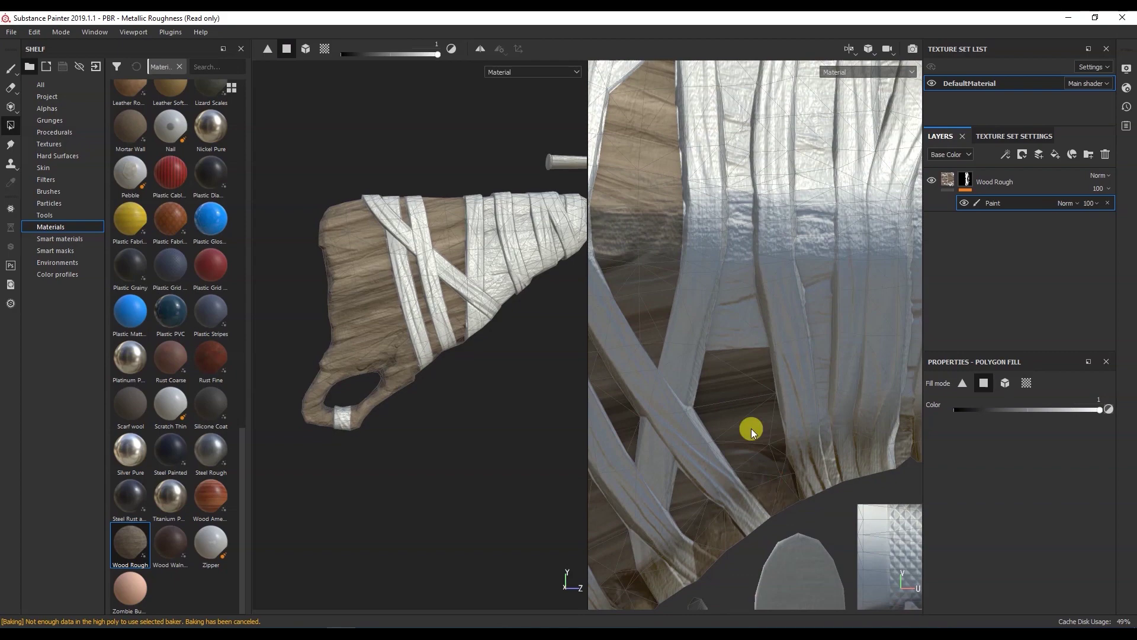
key(2)
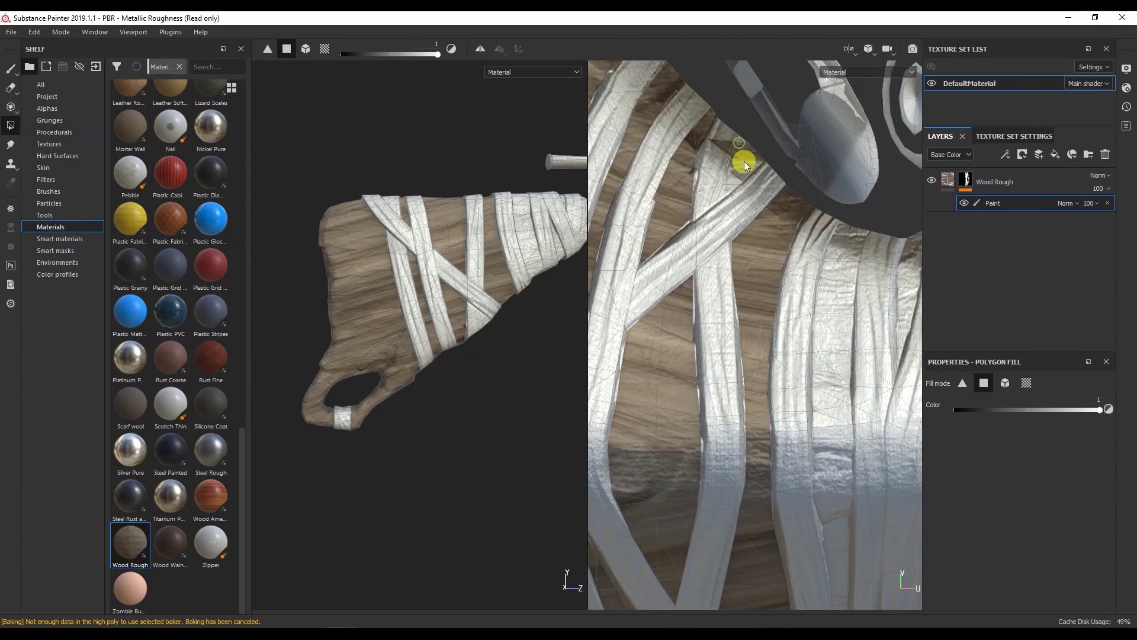
scroll(740, 180, down, 2)
scroll(752, 160, up, 3)
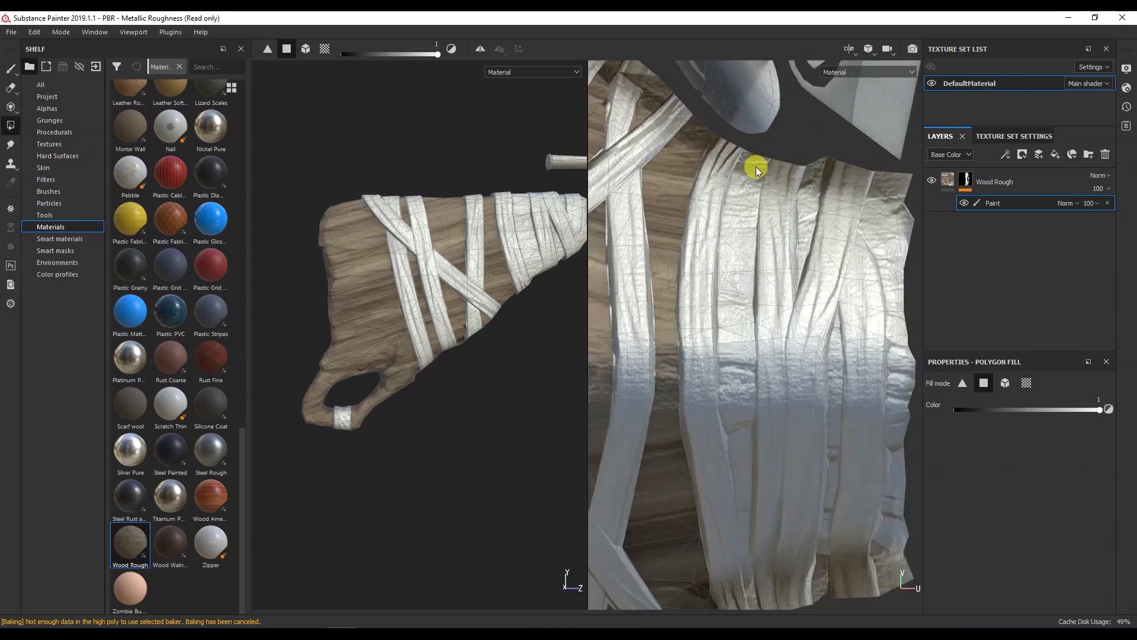
scroll(731, 331, up, 2)
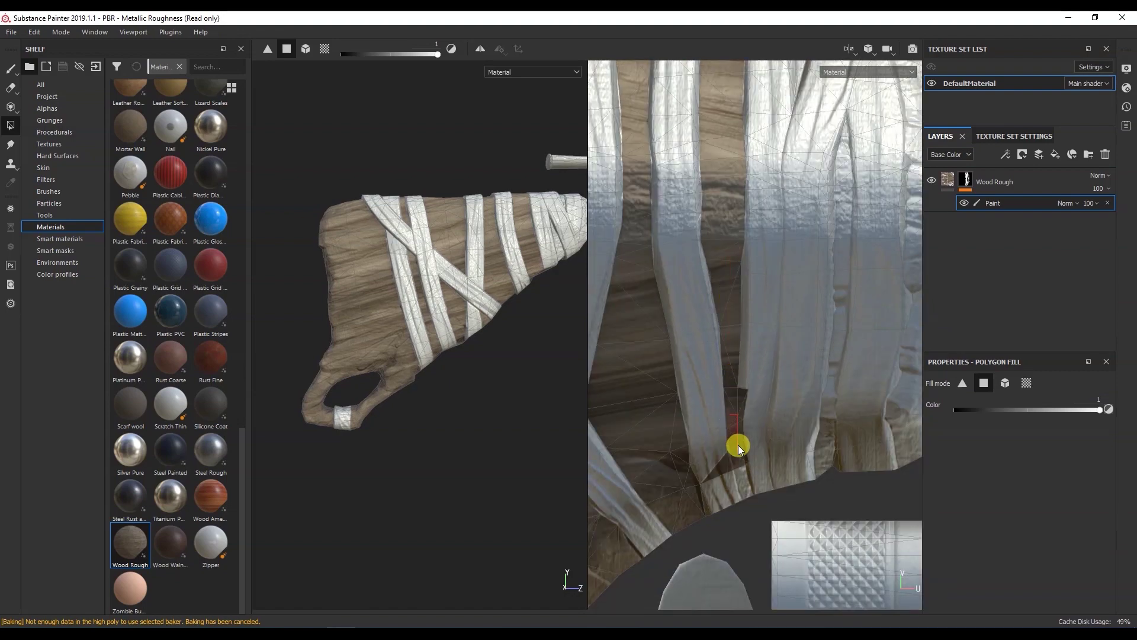
Fill the remaining wood gaps between the last straps at the narrow end of the stock.
middle_drag(738, 445, 727, 389)
scroll(715, 260, up, 3)
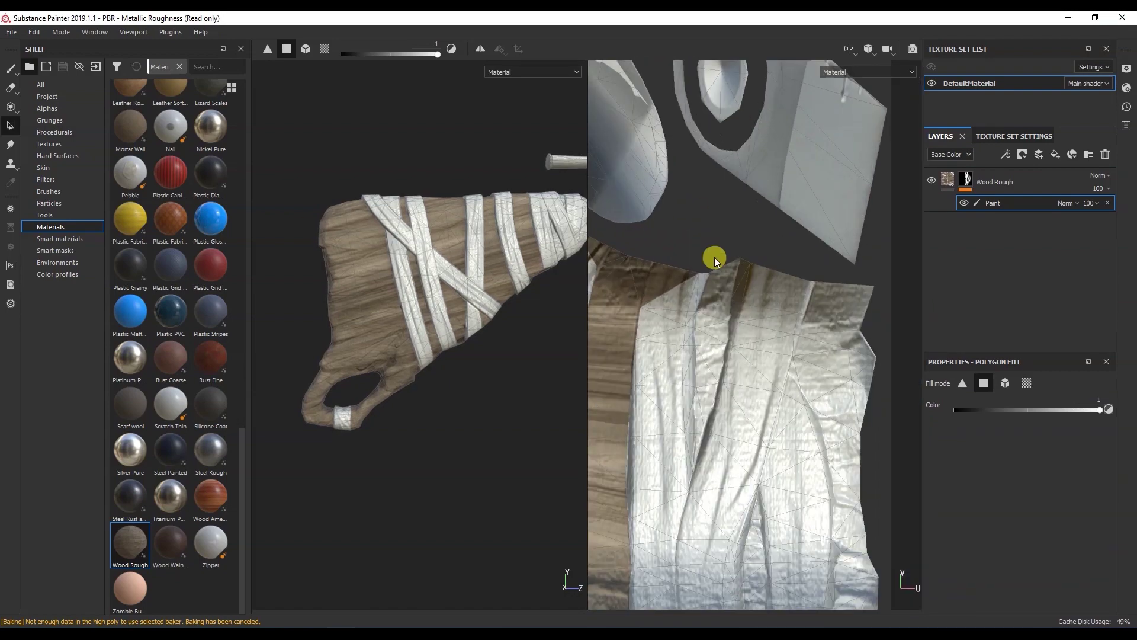
middle_drag(713, 439, 733, 399)
scroll(733, 399, down, 5)
Darken the Wood Rough material's colour to a brown of R 0.293, G 0.254, B 0.206.
alt+drag(462, 355, 554, 151)
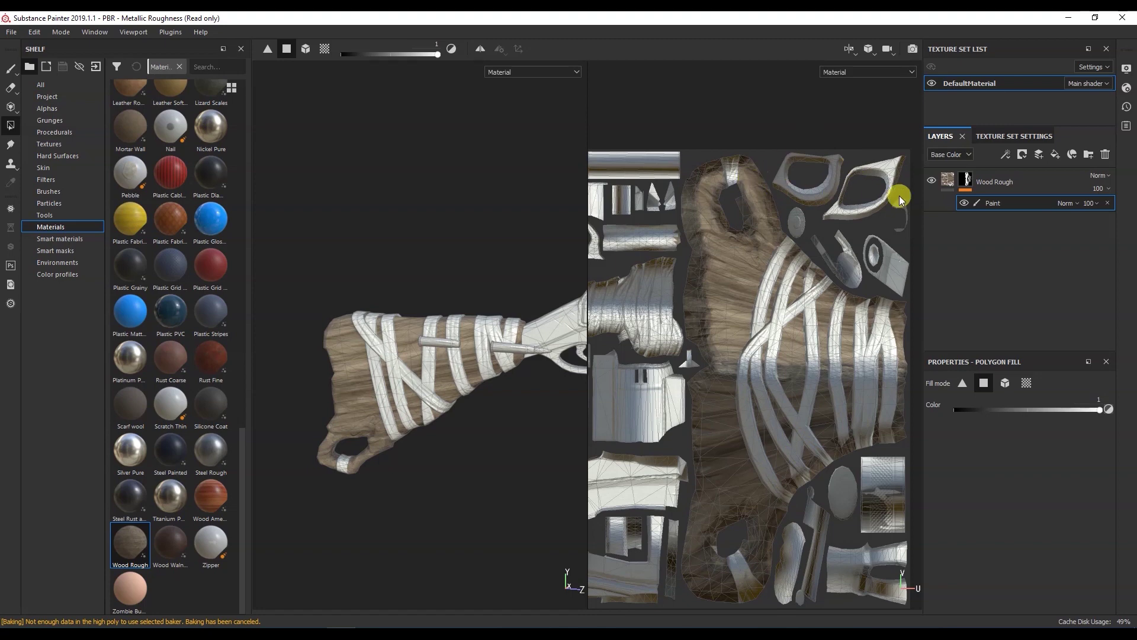
click(947, 180)
scroll(1119, 473, down, 10)
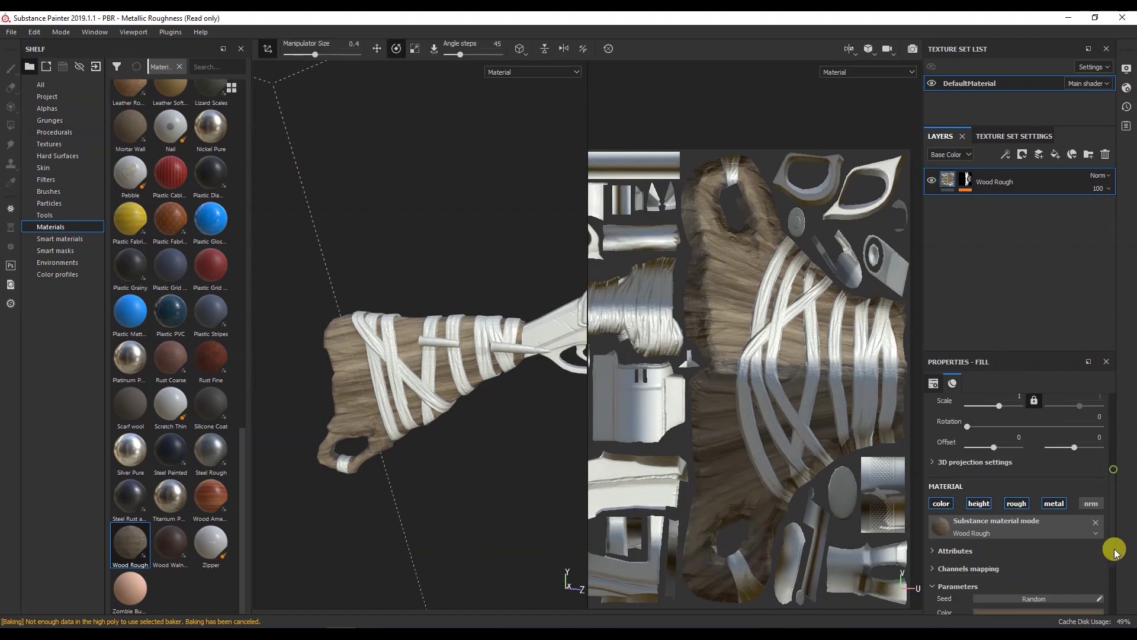
click(1037, 528)
drag(992, 494, 1002, 477)
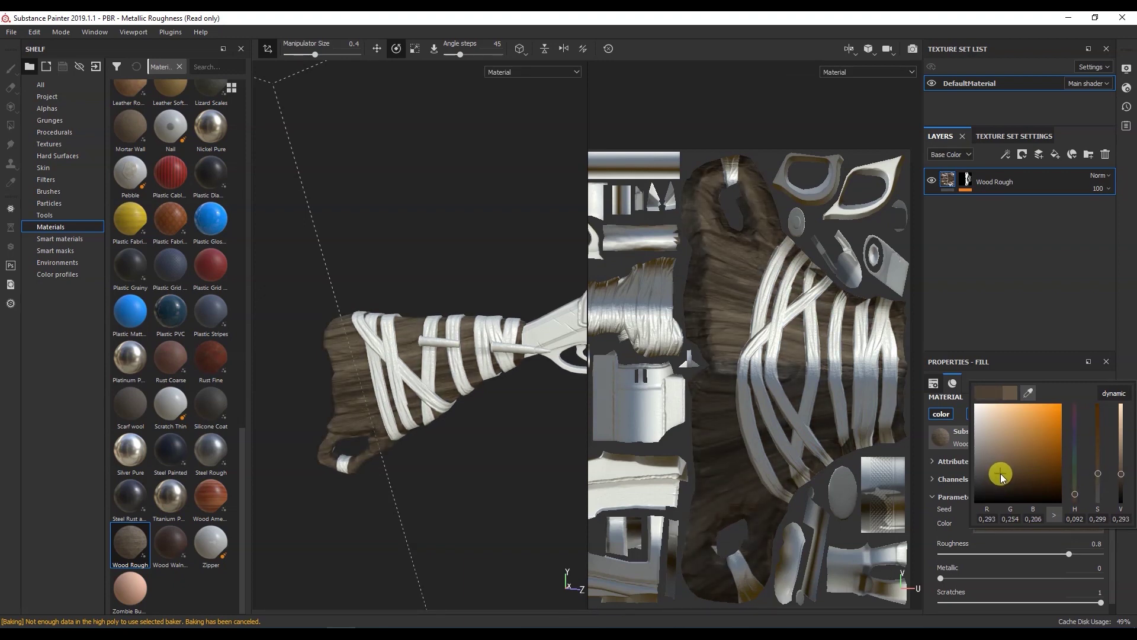
click(384, 272)
click(300, 421)
Bring the rifle's wooden fore-end into close view and duplicate the Wood Rough layer.
scroll(309, 424, down, 3)
alt+drag(310, 423, 502, 325)
scroll(507, 331, up, 5)
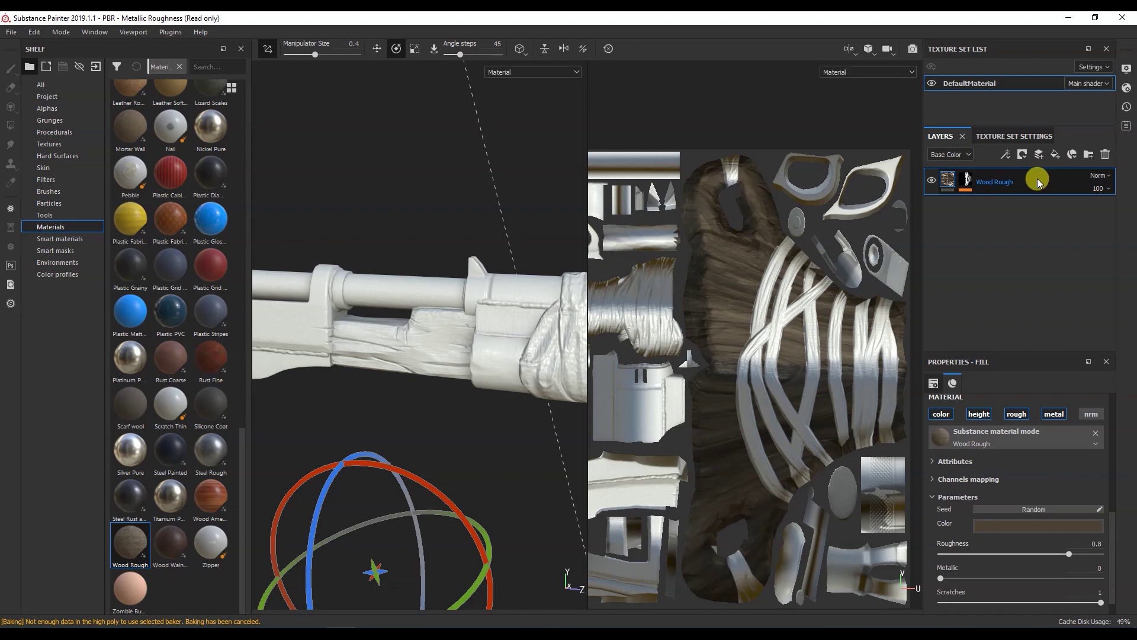
key(ctrl+d)
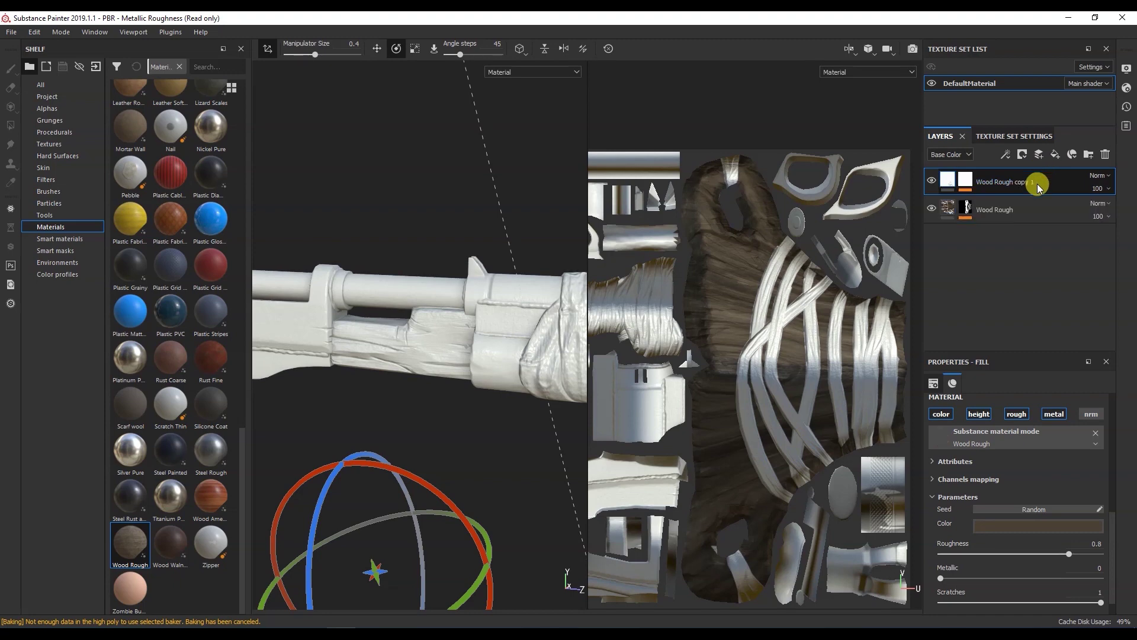
Remove the mask from the duplicated Wood Rough layer so its wood covers the whole rifle.
click(965, 184)
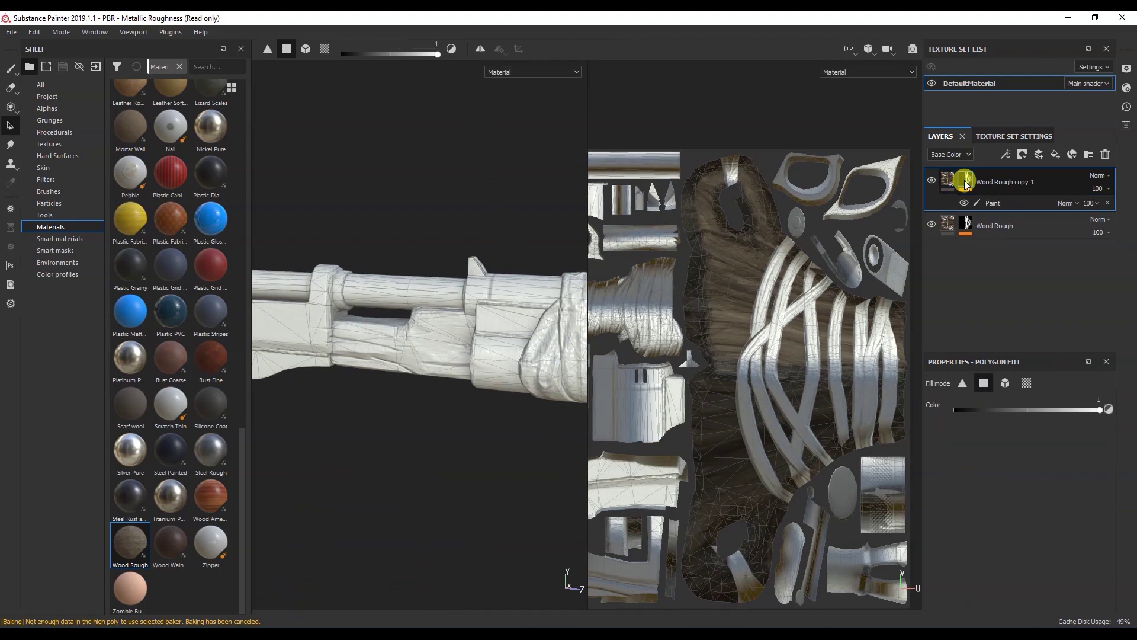
mouse_move(968, 181)
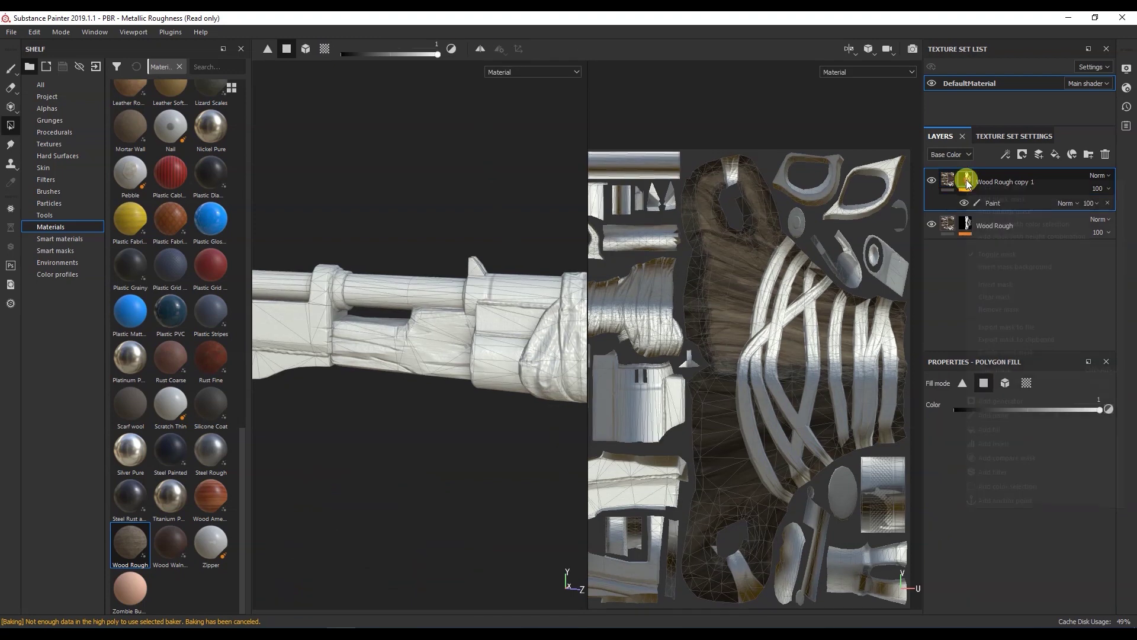
right_click(968, 183)
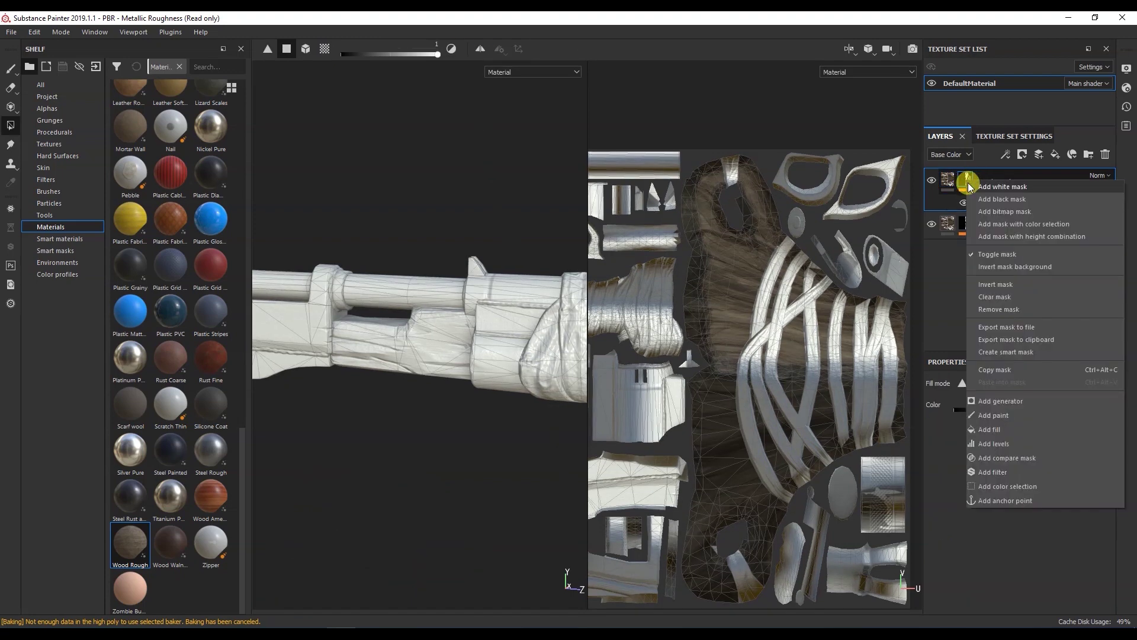
click(1005, 309)
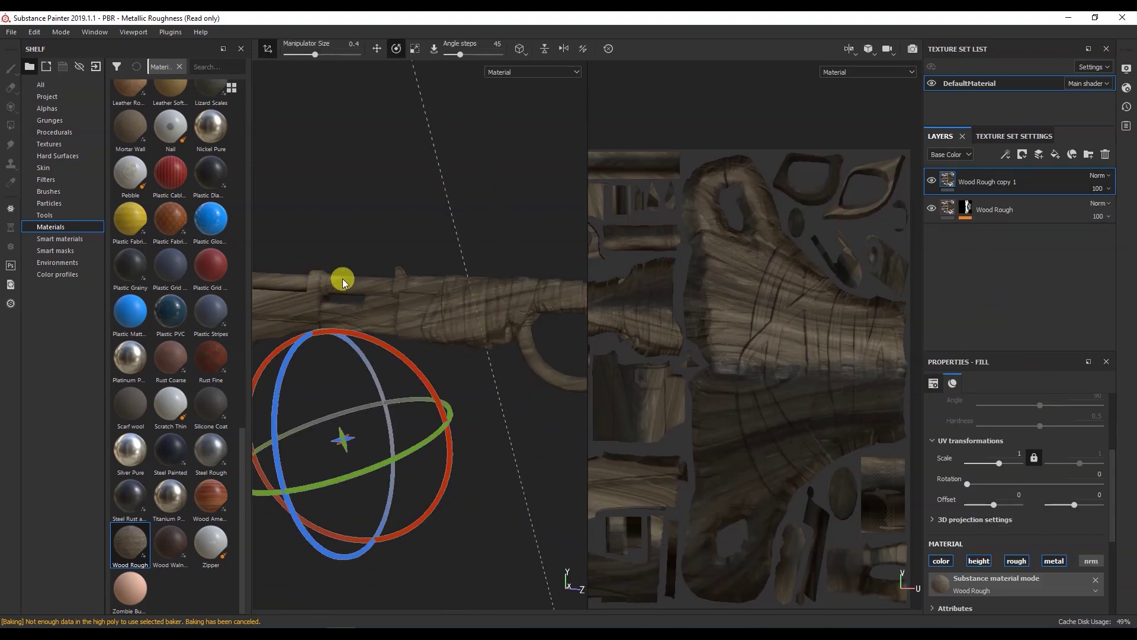
Set the X rotation in the duplicated wood layer's 3D projection settings to 180.
alt+drag(356, 252, 525, 257)
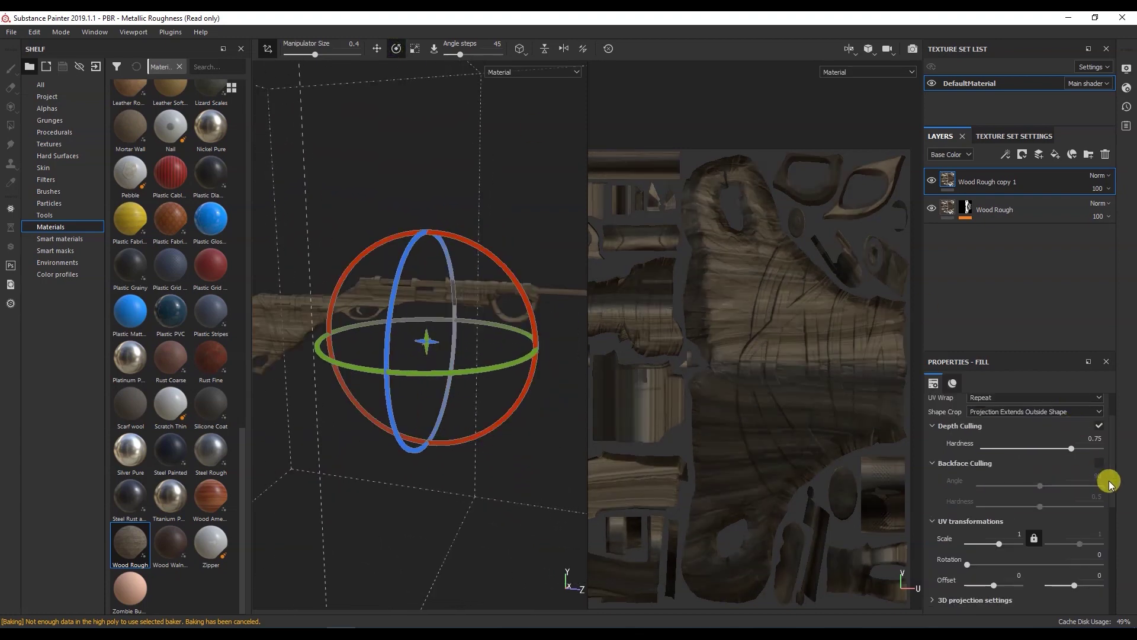
drag(1109, 483, 1125, 529)
click(938, 479)
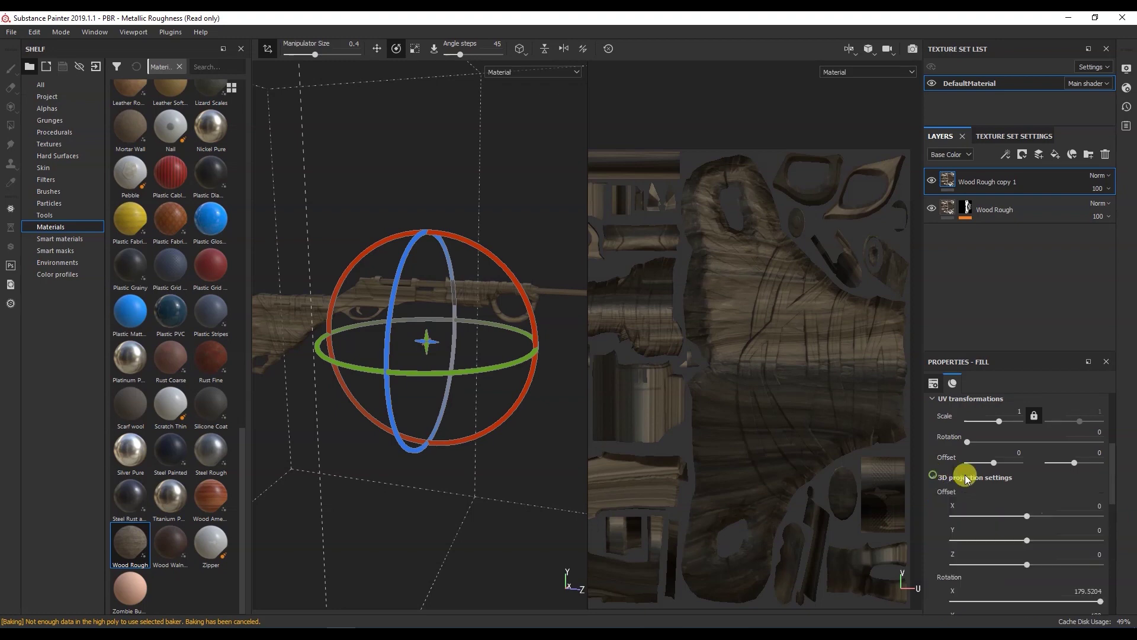
drag(1110, 452, 1111, 496)
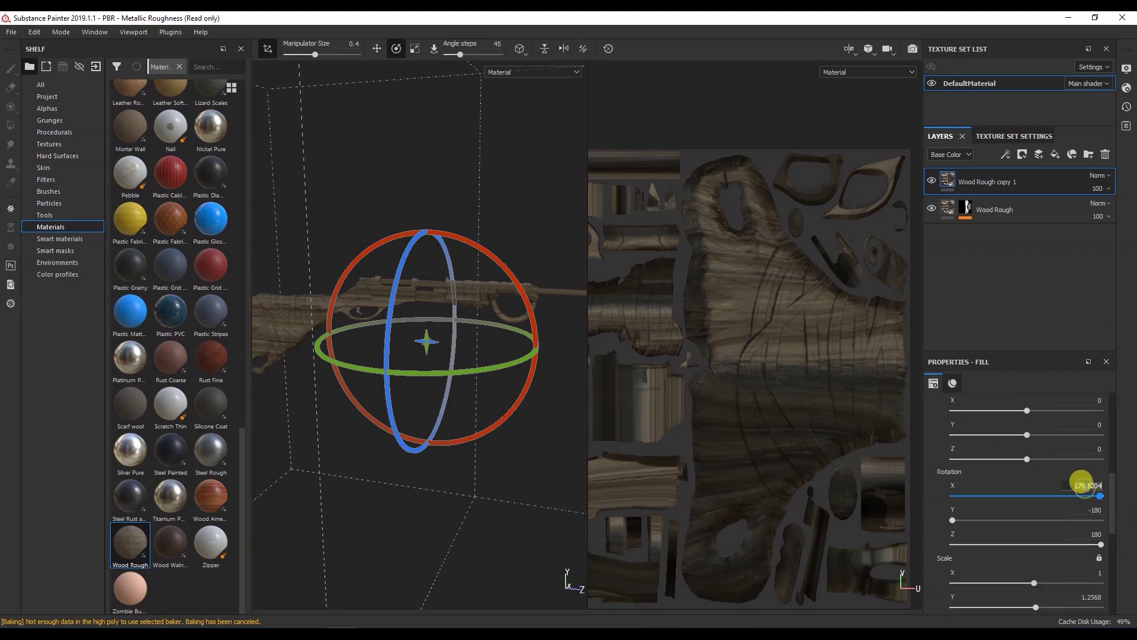
key(Return)
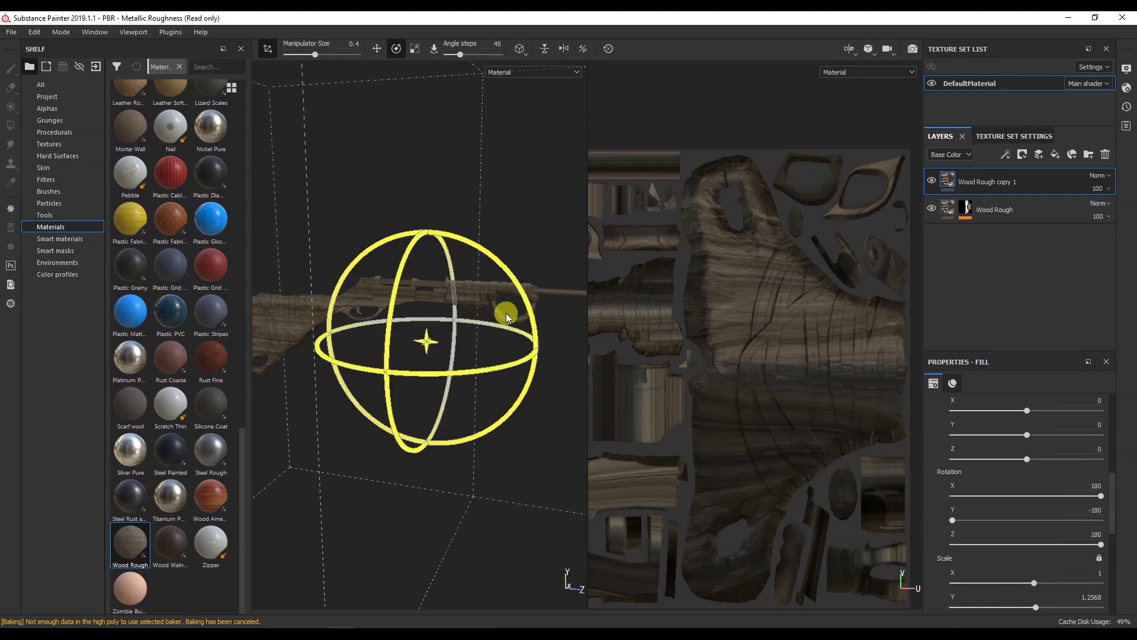
scroll(510, 317, up, 6)
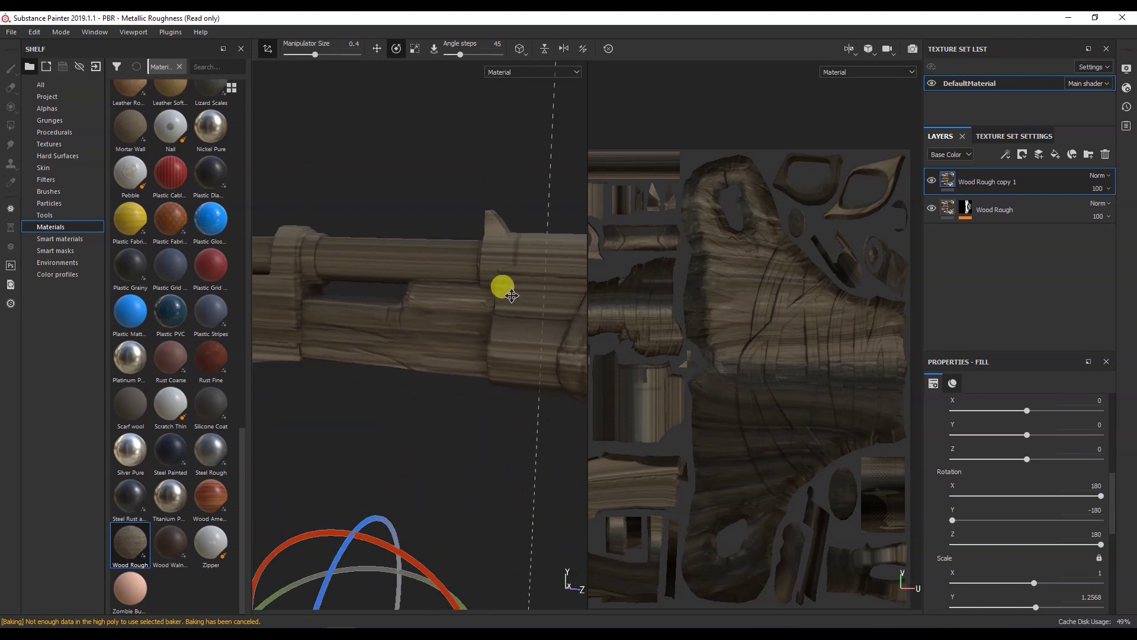
alt+drag(511, 295, 489, 345)
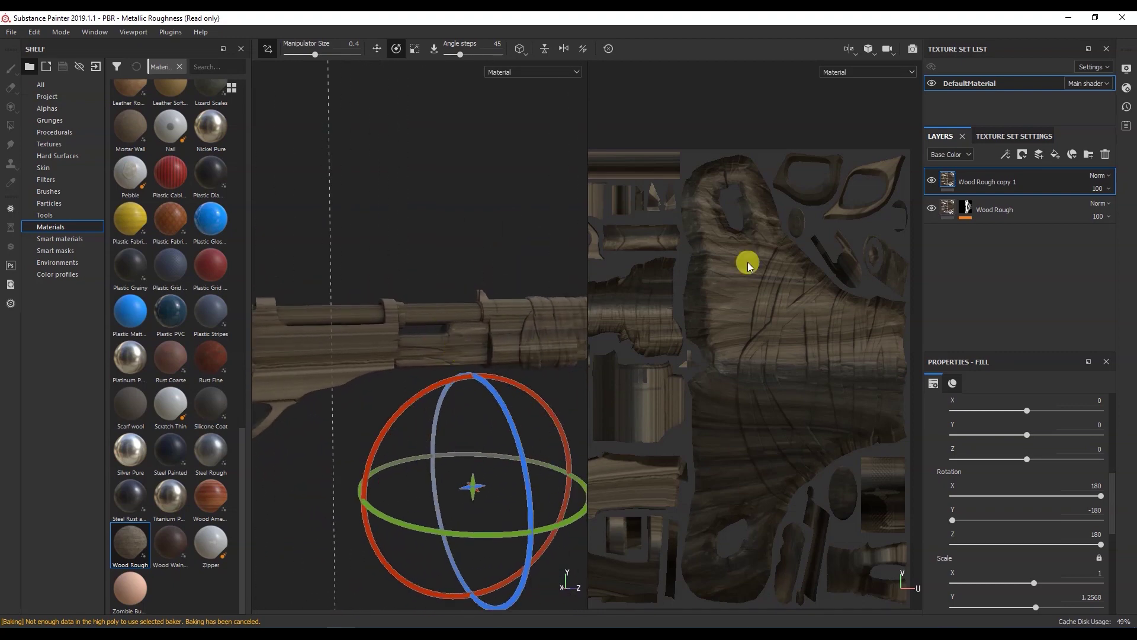
Add a black mask to the duplicated wood layer and fill the fore-end in it using UV chunk polygon fill.
right_click(947, 182)
click(949, 203)
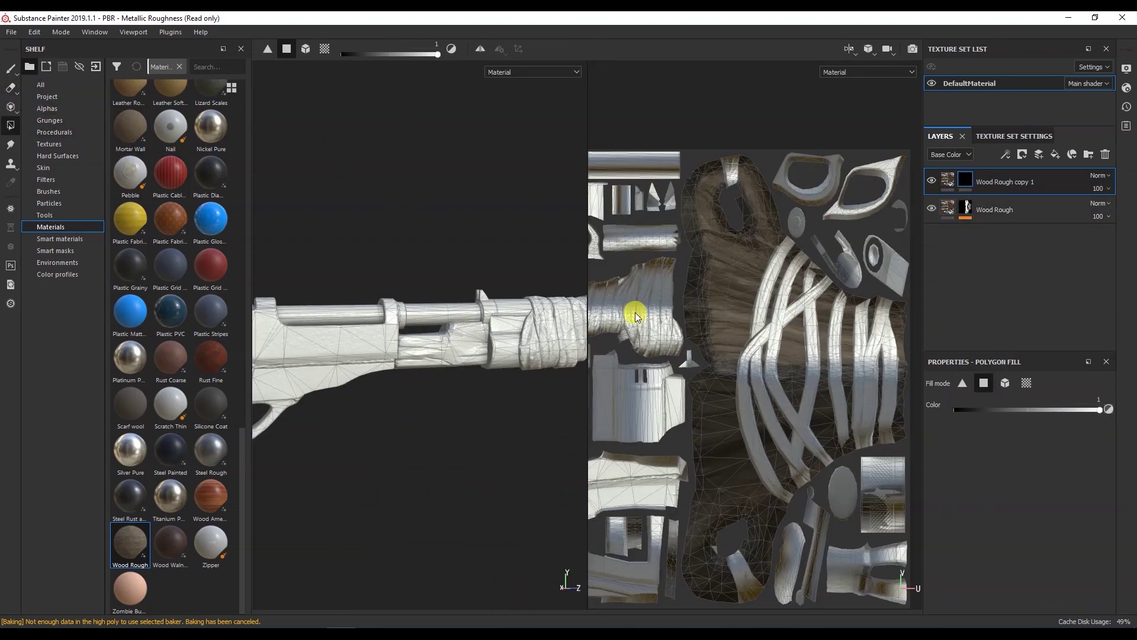
scroll(634, 316, down, 4)
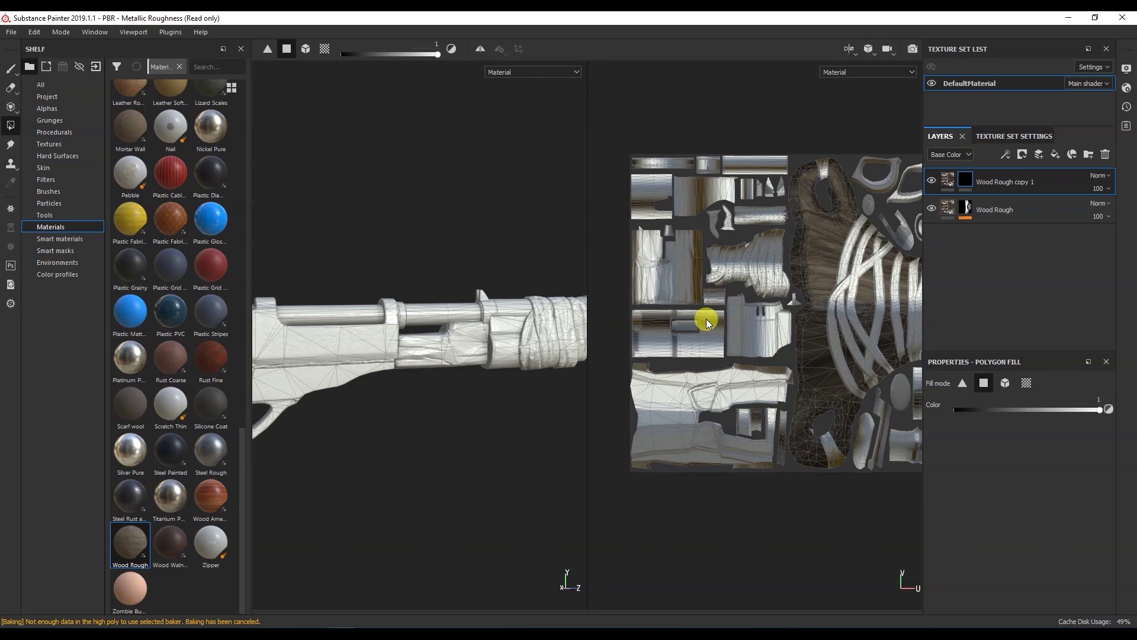
click(304, 48)
click(325, 49)
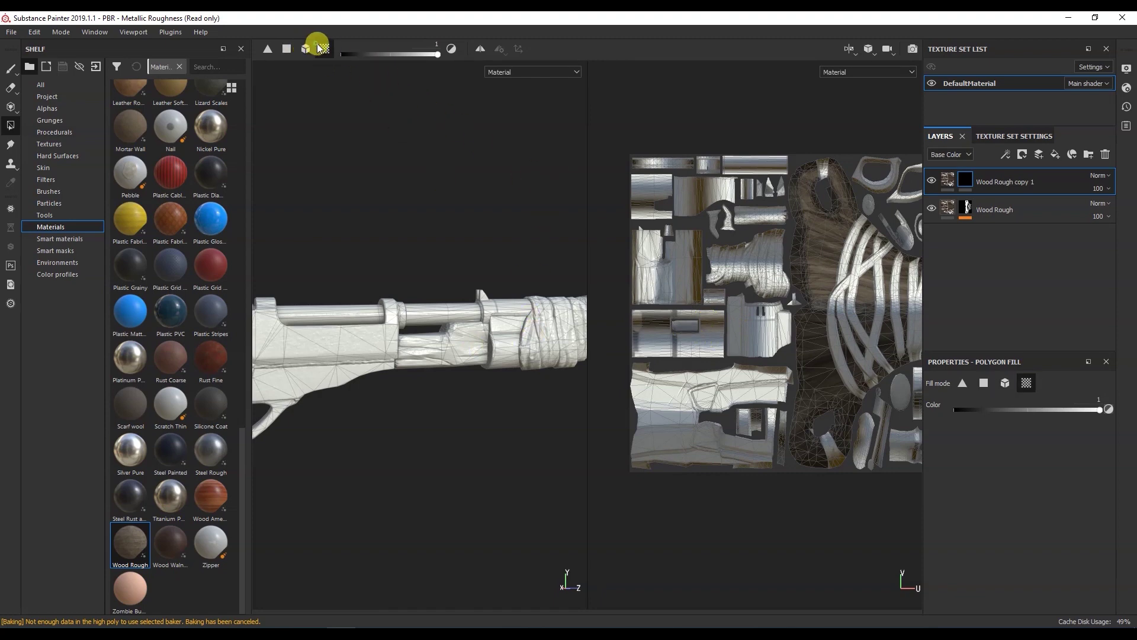
click(474, 350)
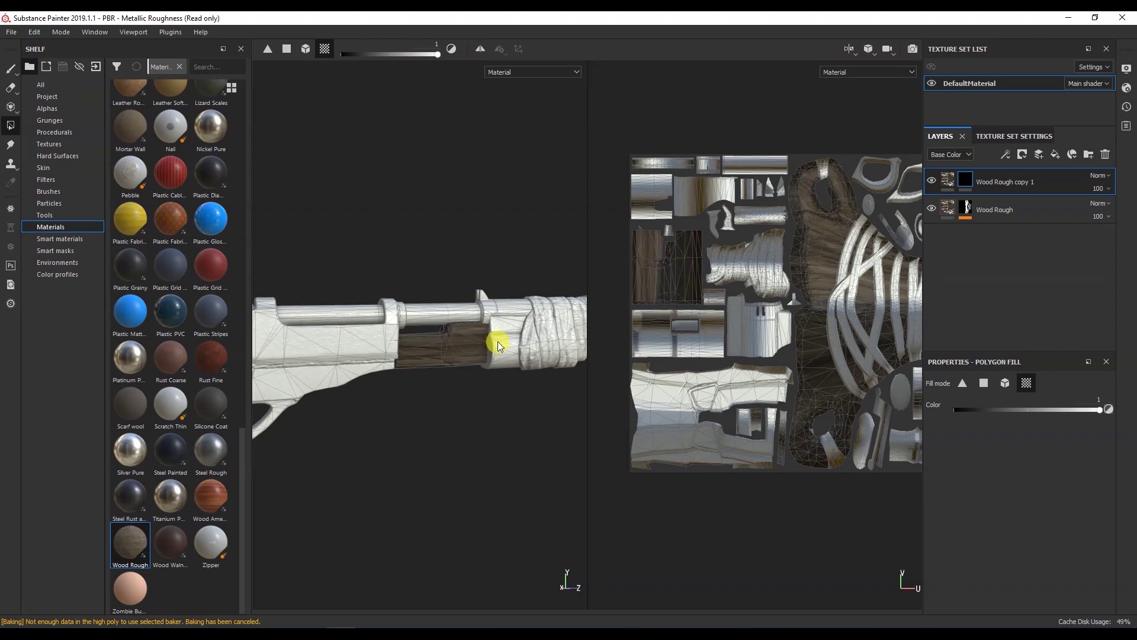
scroll(448, 340, up, 3)
alt+drag(424, 355, 410, 204)
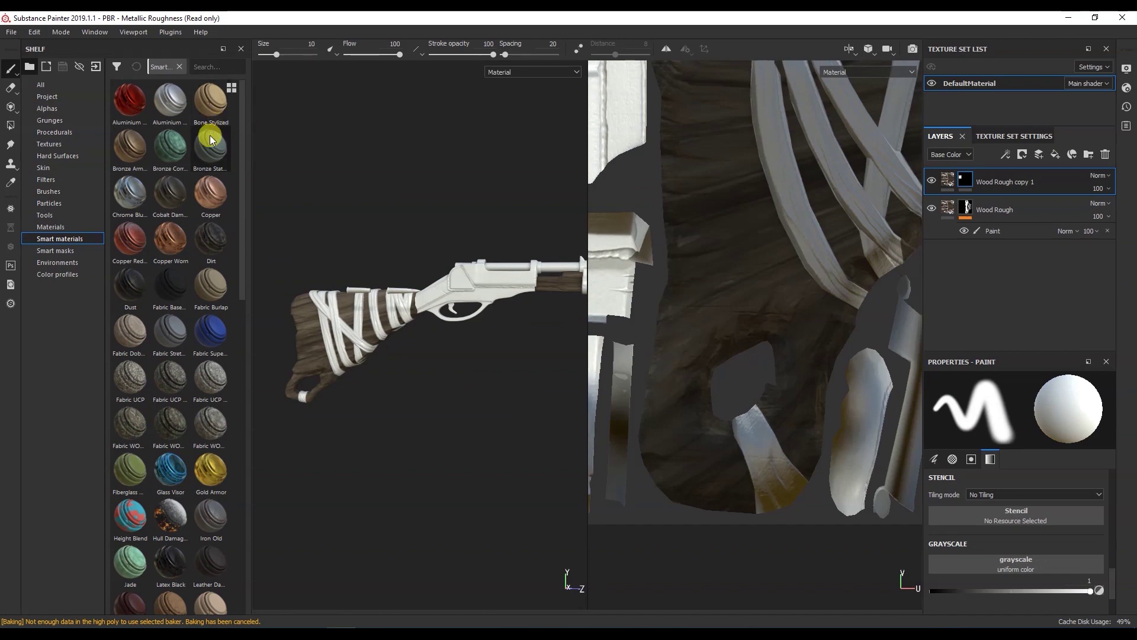
Add the Bronze Armor smart material at the top of the layer stack and give it a black mask.
click(75, 228)
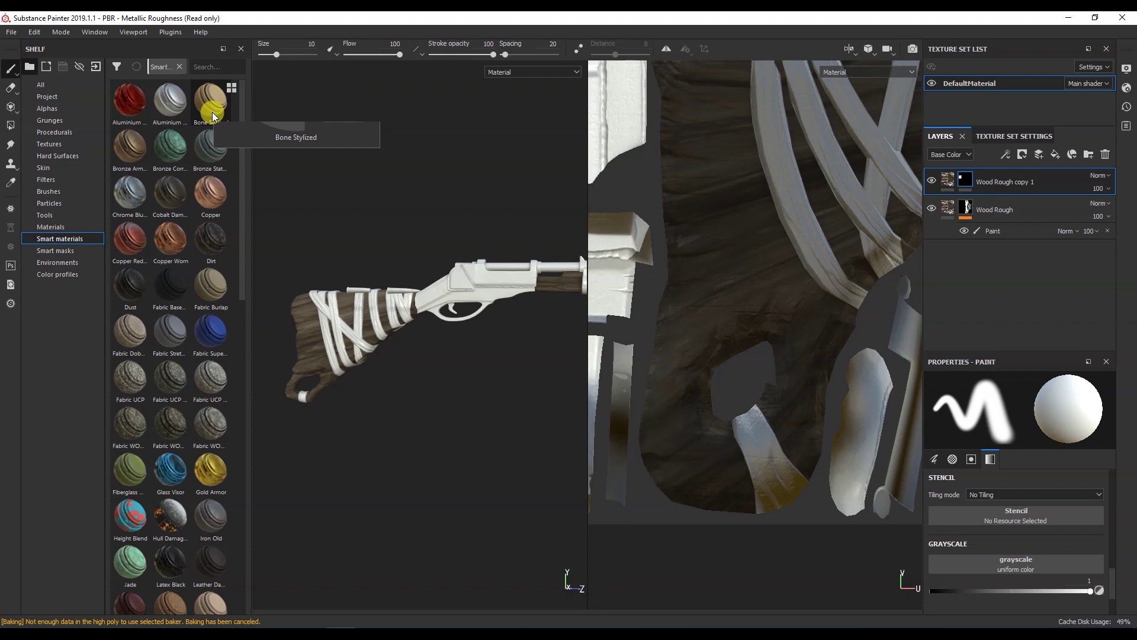
mouse_move(222, 290)
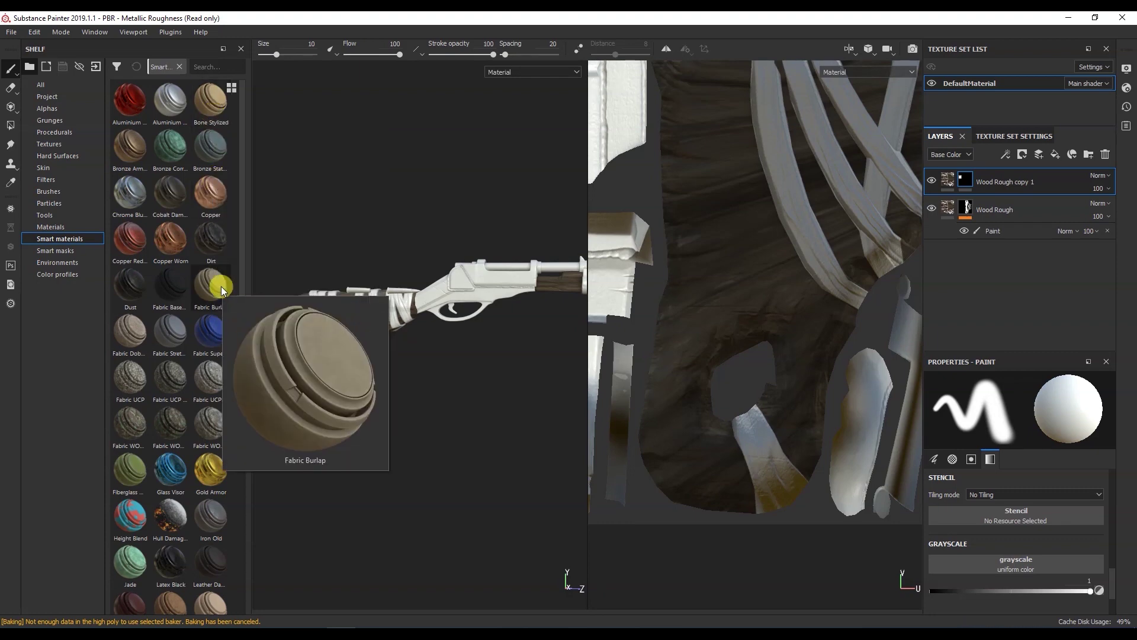
mouse_move(136, 148)
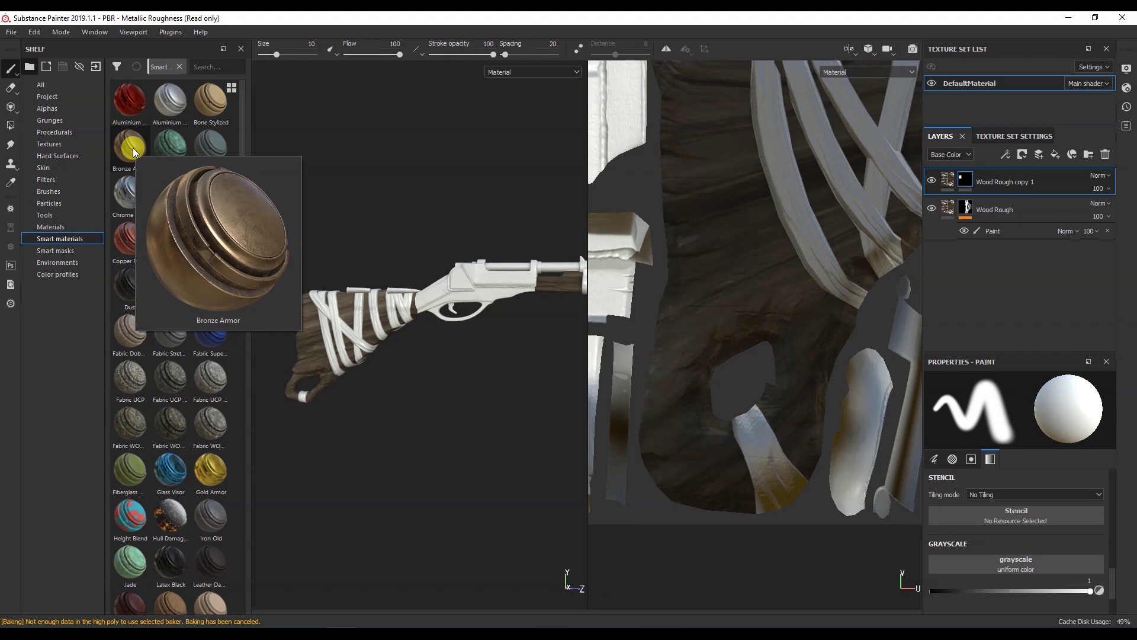
drag(132, 147, 1009, 184)
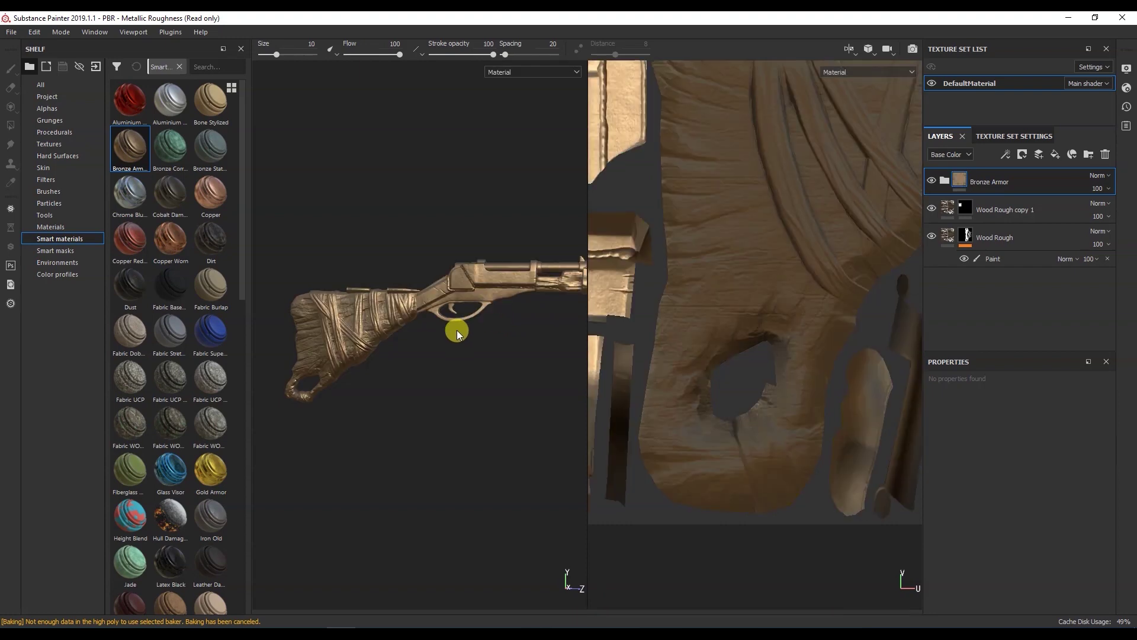
click(962, 183)
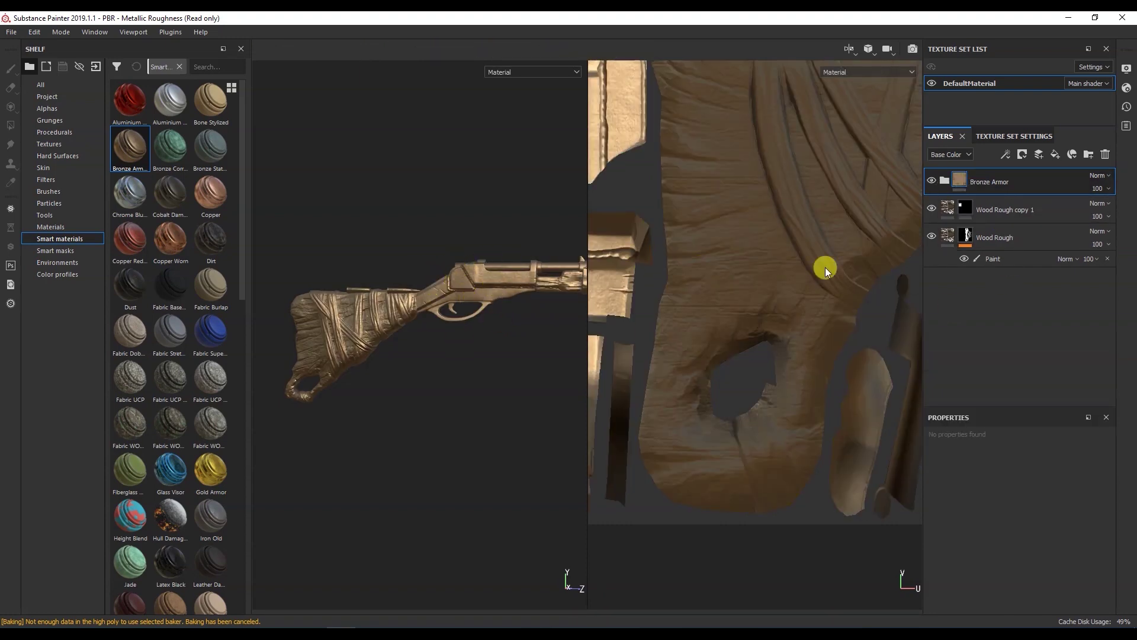
right_click(967, 183)
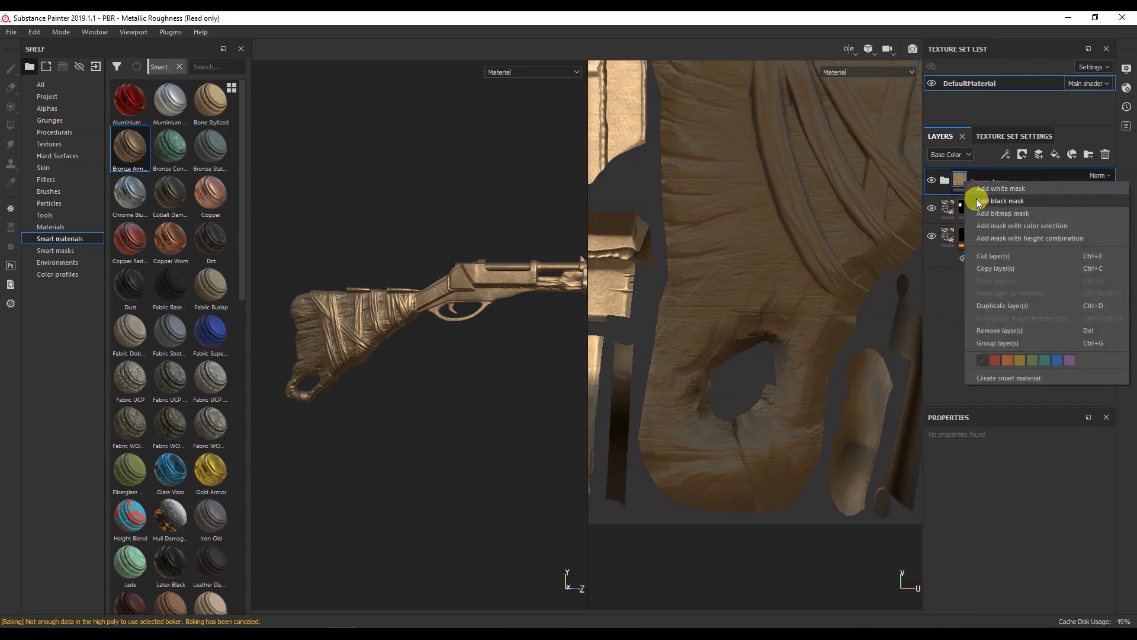
click(978, 202)
Reveal Bronze Armor on the receiver, barrel, trigger guard and trigger with UV chunk polygon fill at colour 1.
scroll(520, 307, up, 3)
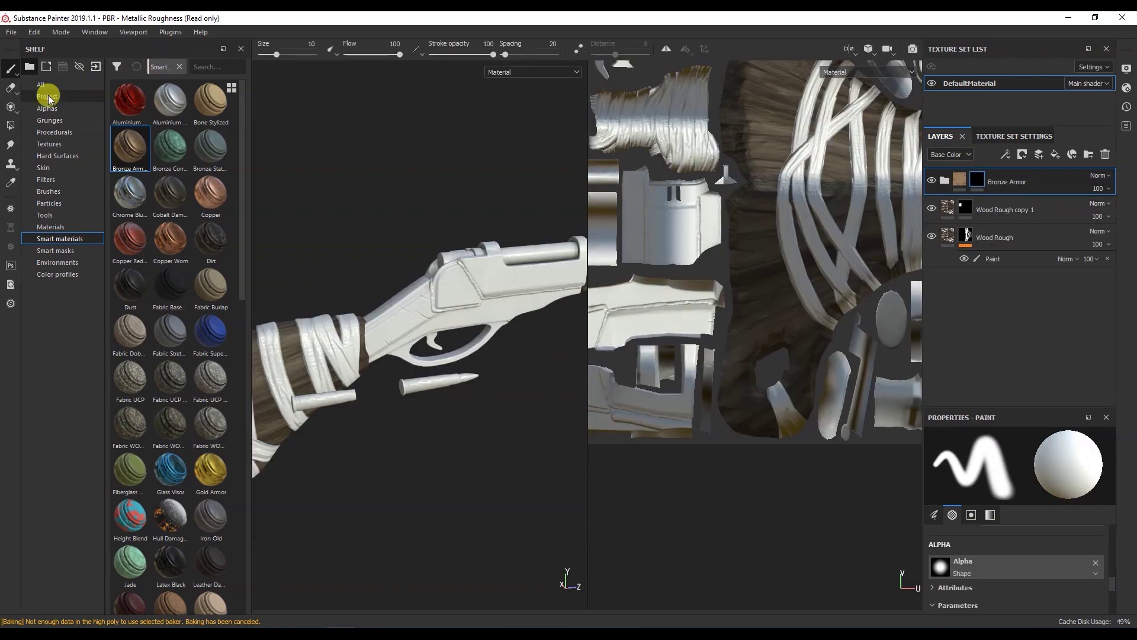
click(11, 125)
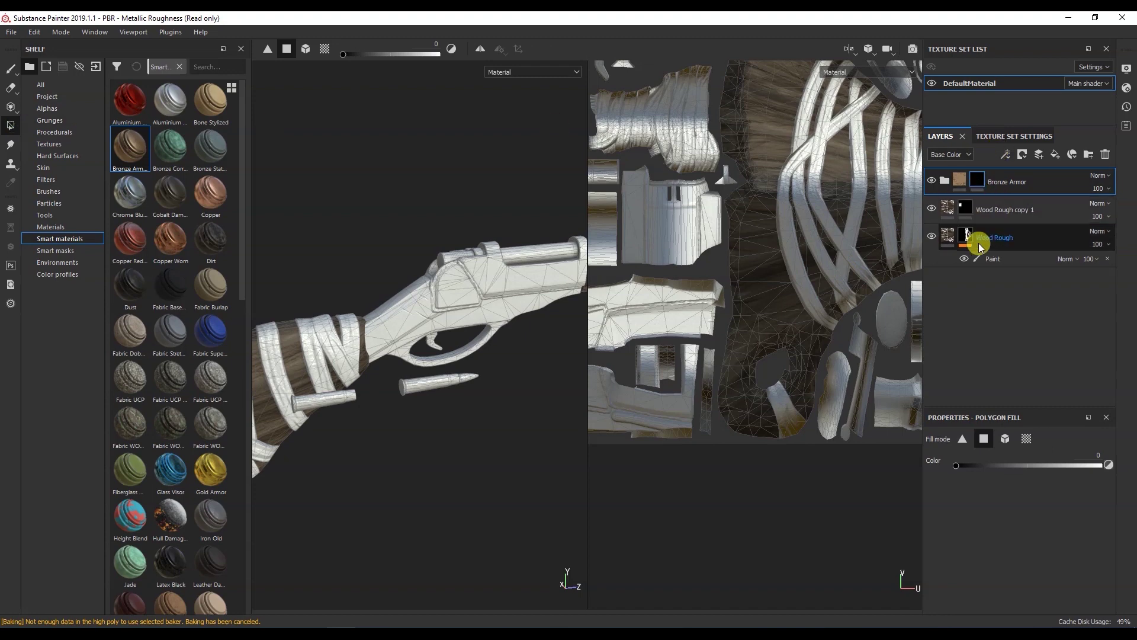
drag(1093, 472, 1113, 470)
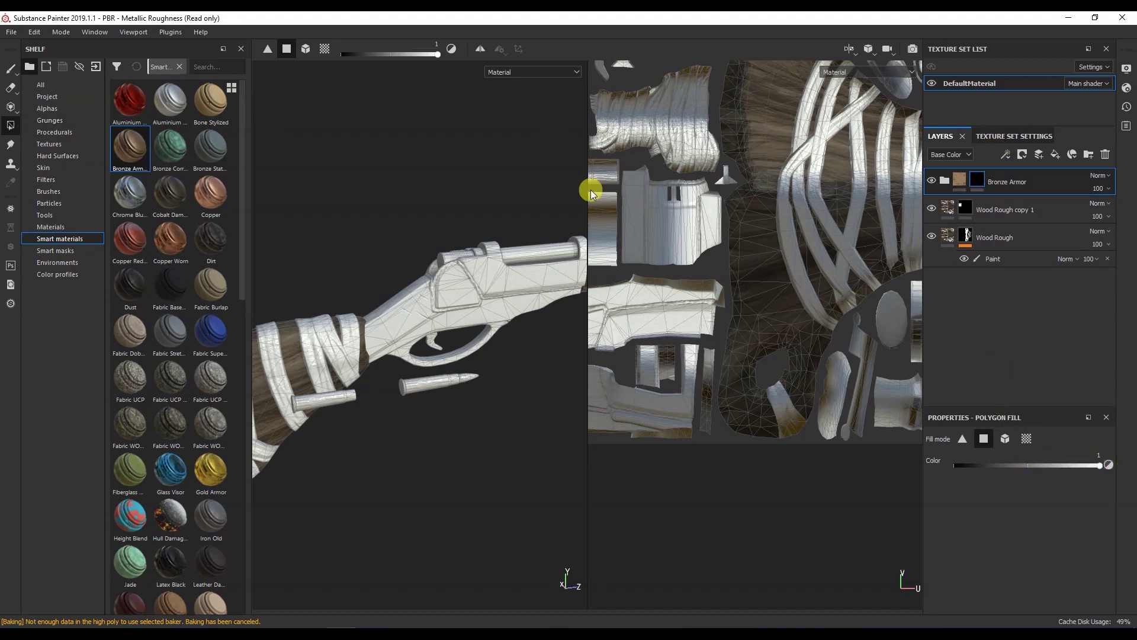
click(325, 55)
click(417, 293)
click(449, 351)
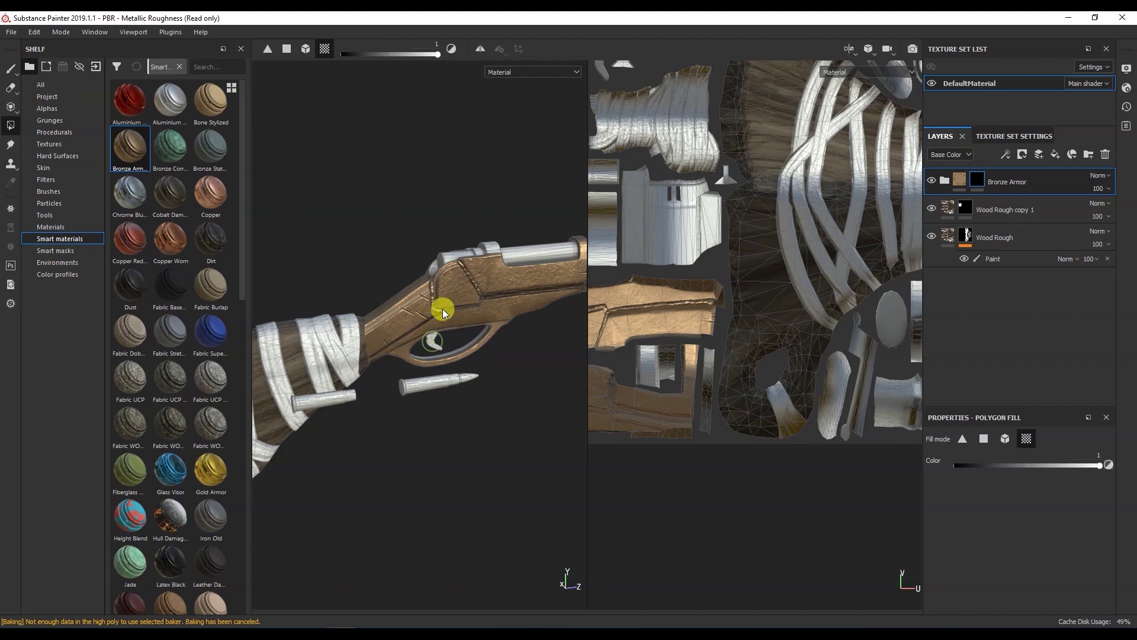
click(436, 270)
click(431, 345)
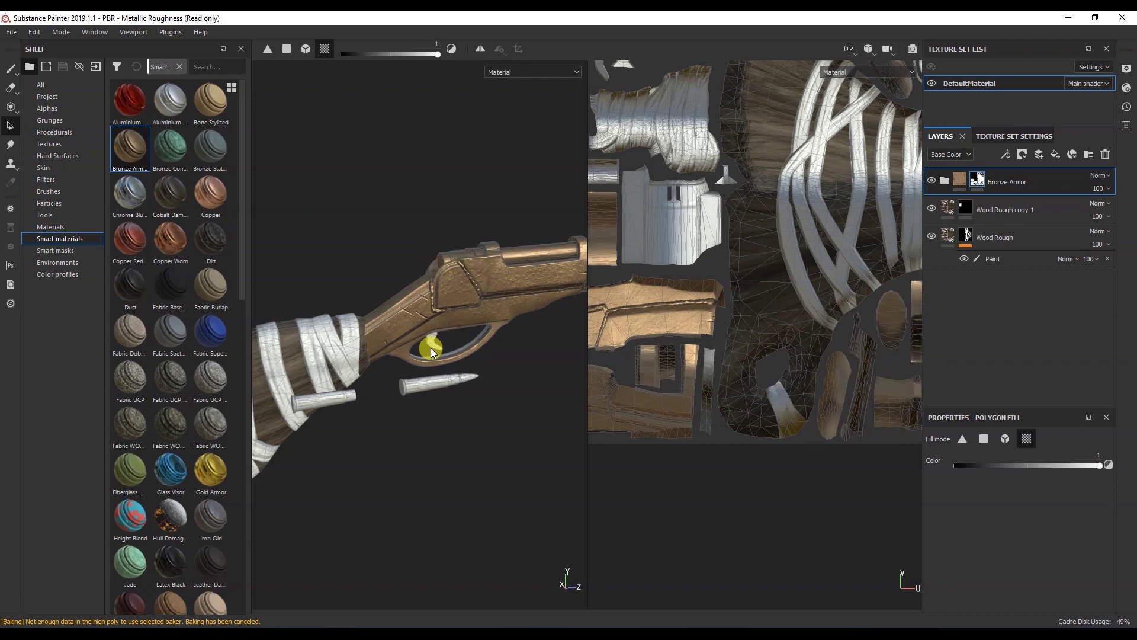
Fill the metal section with the raised sight between the wooden fore-end and the cloth wrap in the Bronze Armor mask.
alt+drag(448, 342, 424, 363)
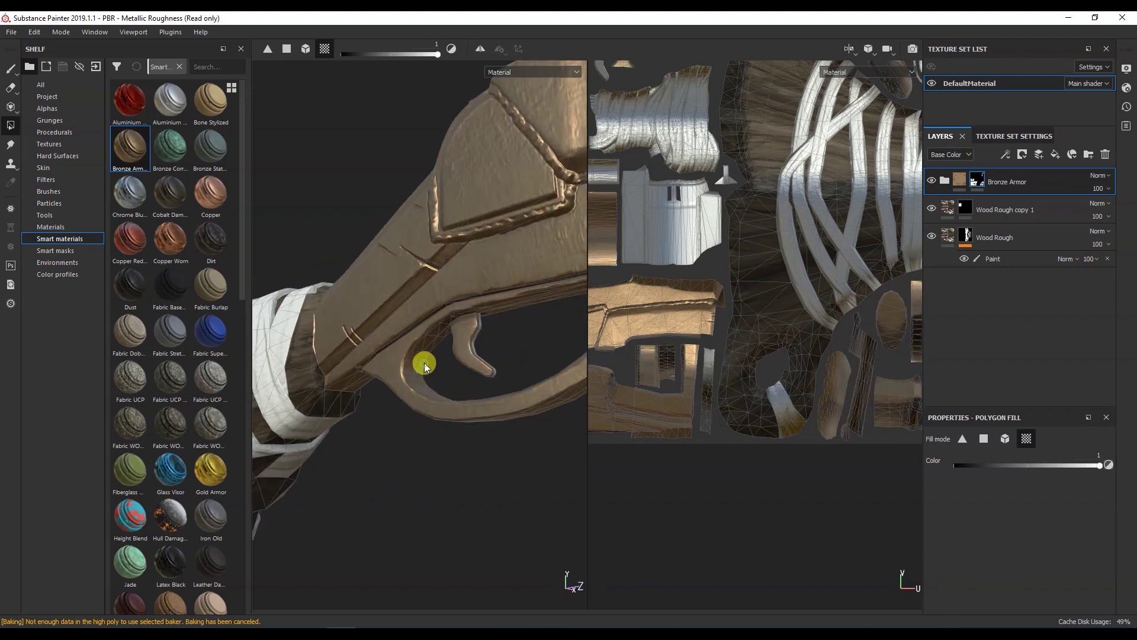
scroll(476, 342, up, 3)
scroll(468, 331, down, 5)
alt+drag(470, 386, 366, 329)
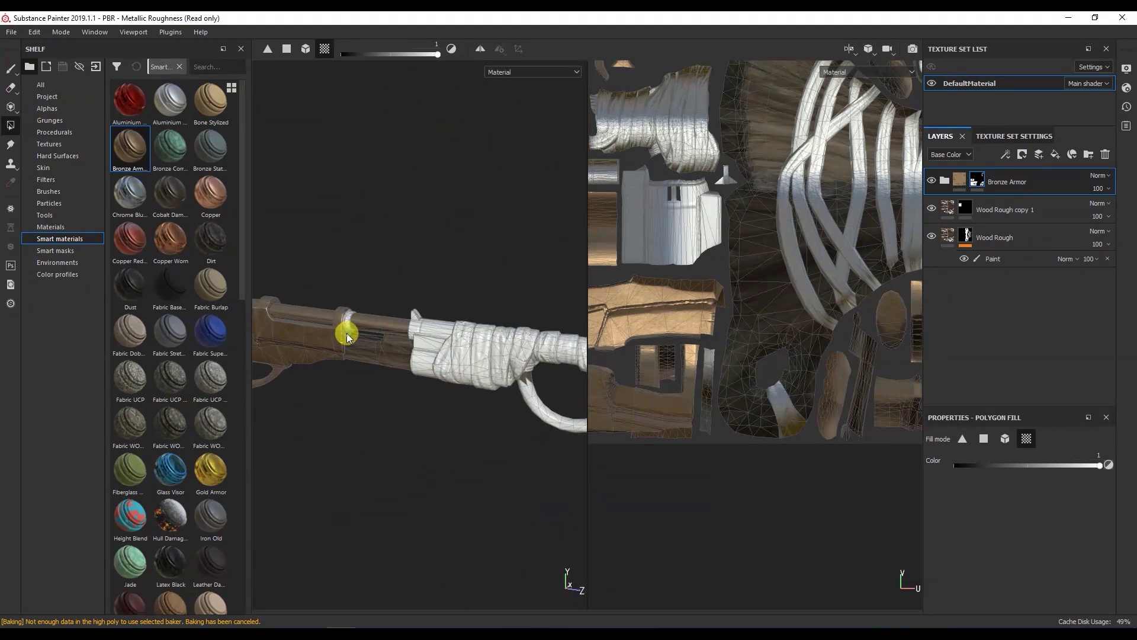
click(414, 320)
alt+drag(414, 314, 468, 332)
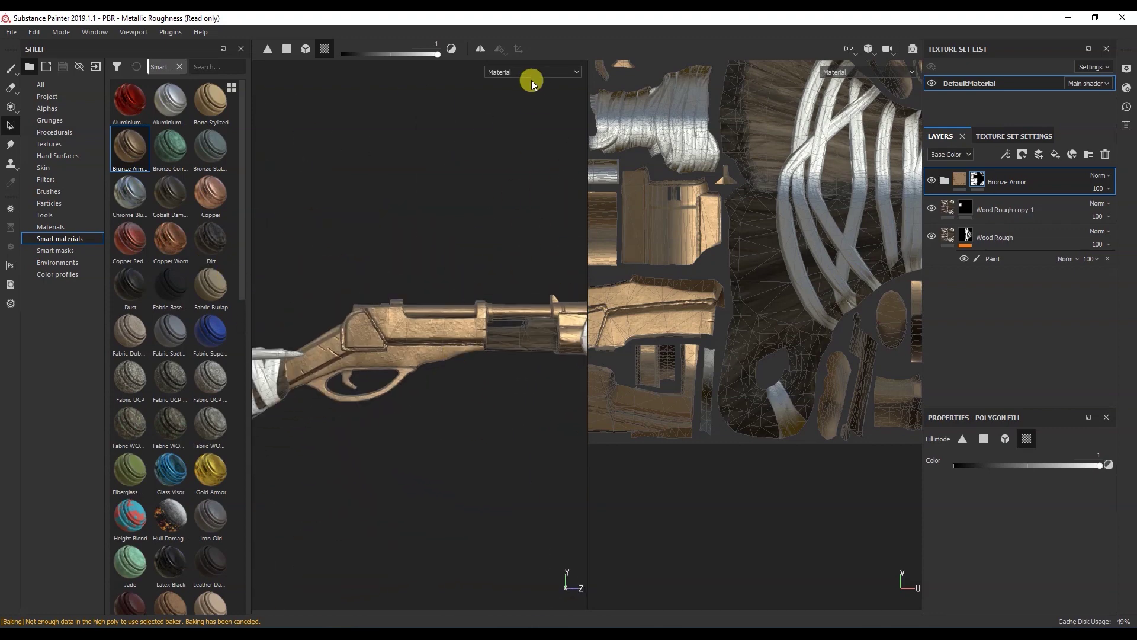
Display the mask channel and examine the Bronze Armor mask's coverage along the rifle.
click(503, 72)
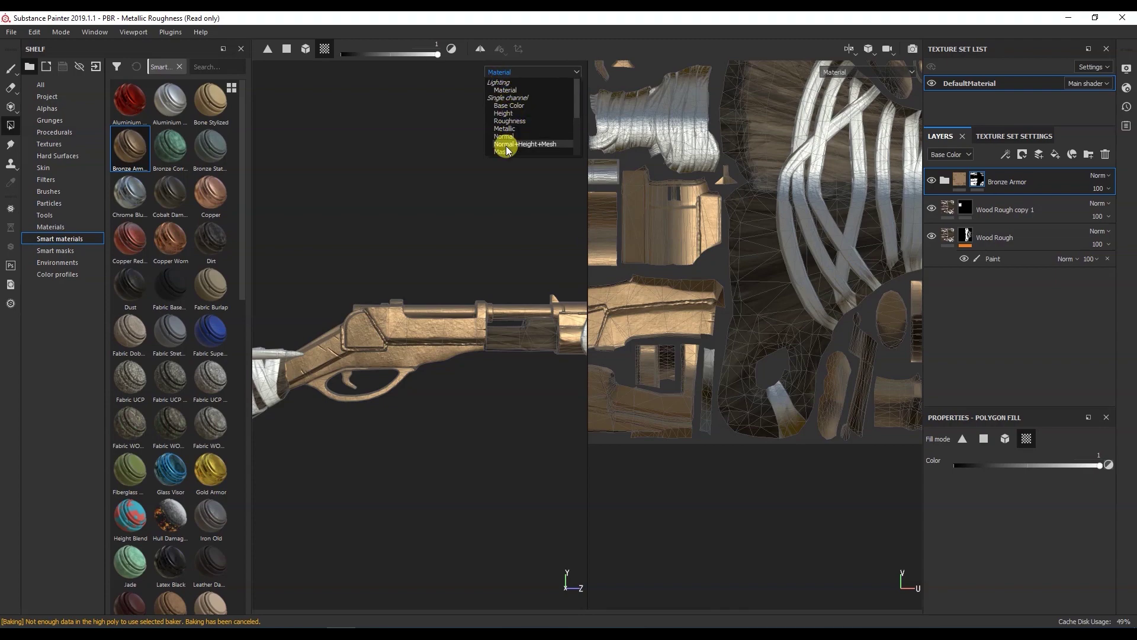
click(504, 153)
alt+drag(436, 361, 357, 293)
alt+middle_drag(353, 247, 587, 257)
alt+drag(587, 256, 385, 298)
Preview the rifle's Base Color, Height and Normal channels, ending back in the Material view.
click(526, 72)
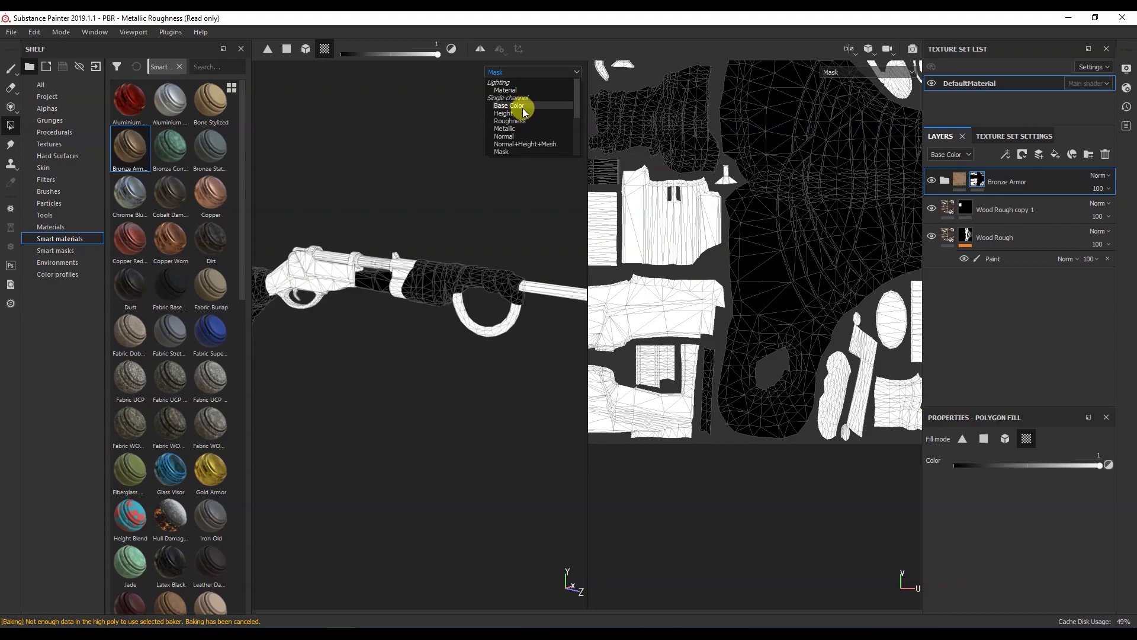
click(518, 106)
click(527, 72)
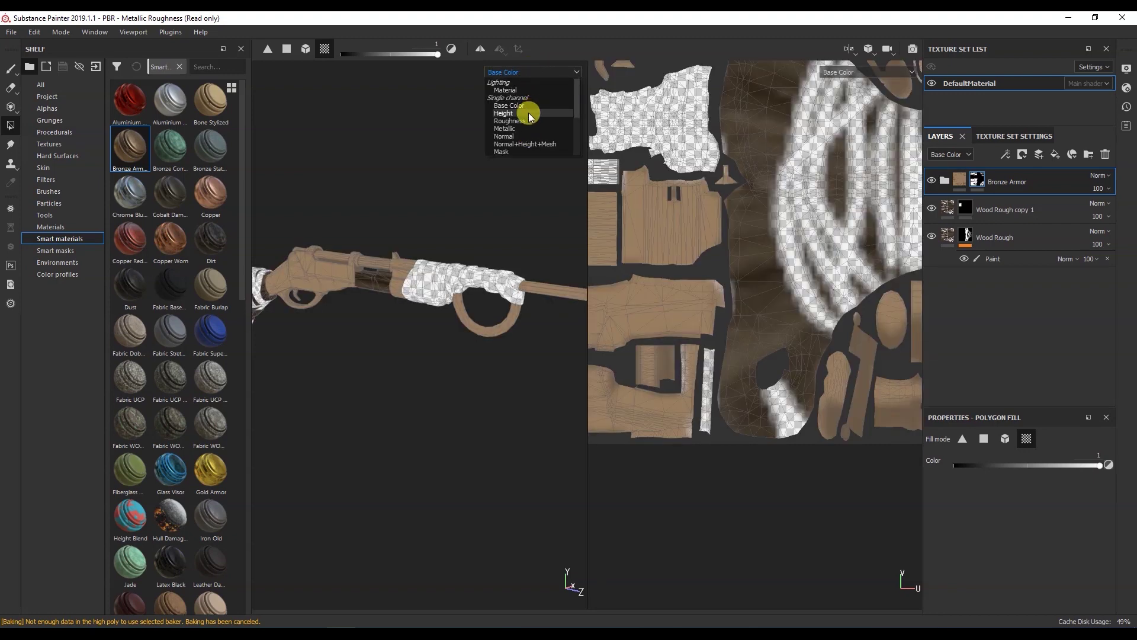
click(526, 112)
click(527, 72)
click(524, 136)
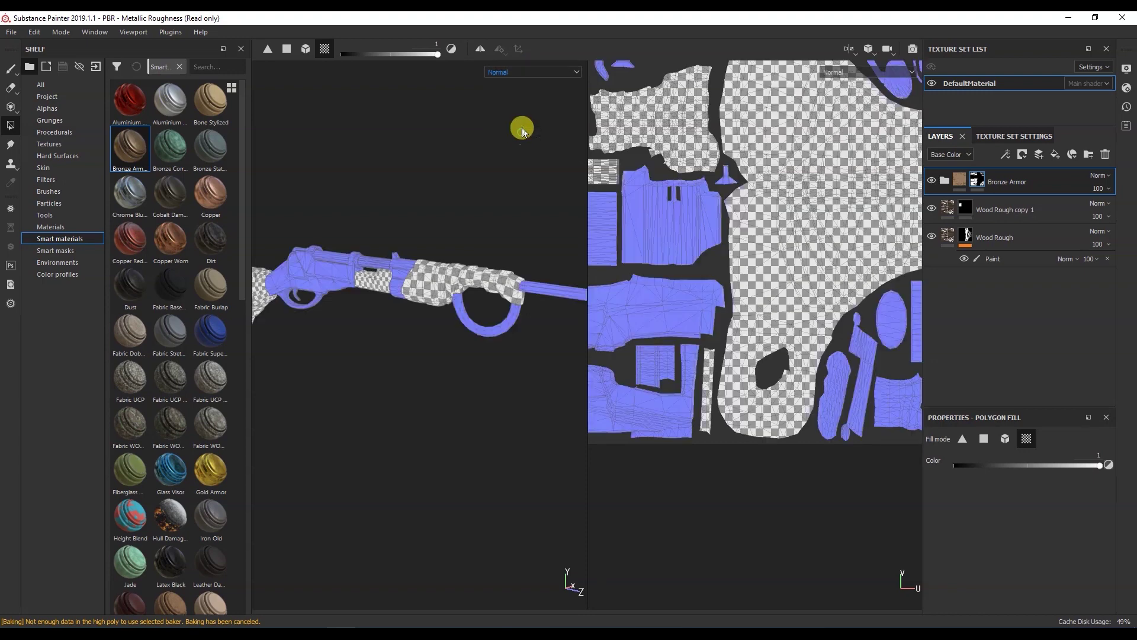
click(533, 72)
click(533, 82)
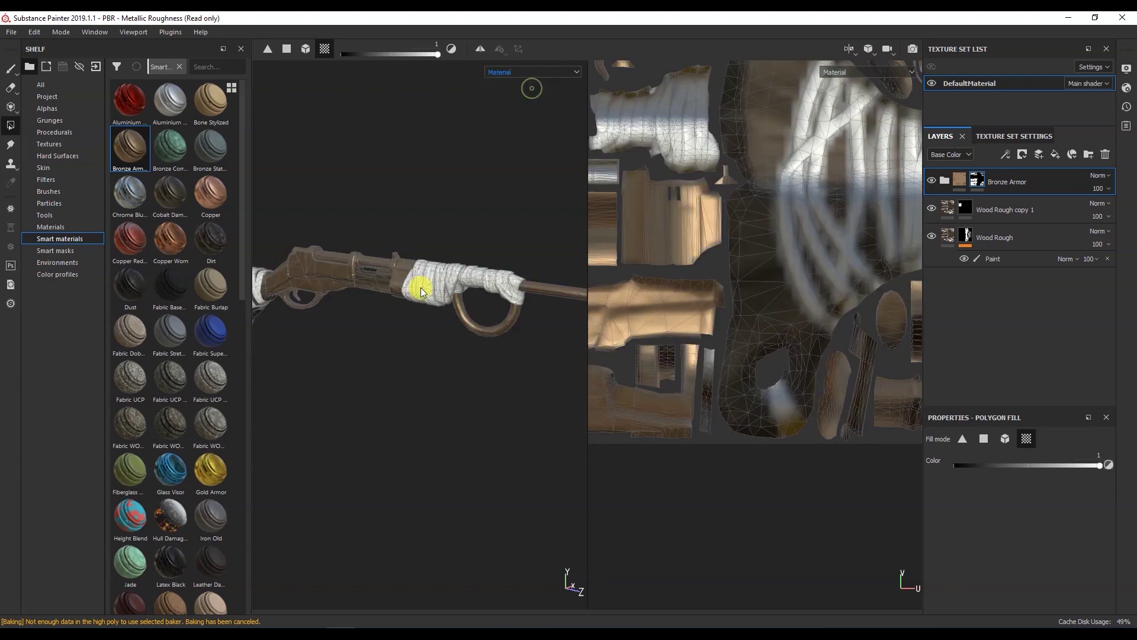
Recolour the Base Metal layer inside the Bronze Armor folder by setting its base color to a neutral dark grey.
click(11, 69)
mouse_move(387, 332)
alt+mouse_down()
mouse_move(411, 350)
mouse_move(403, 321)
mouse_move(562, 307)
mouse_move(586, 284)
alt+mouse_up()
click(962, 180)
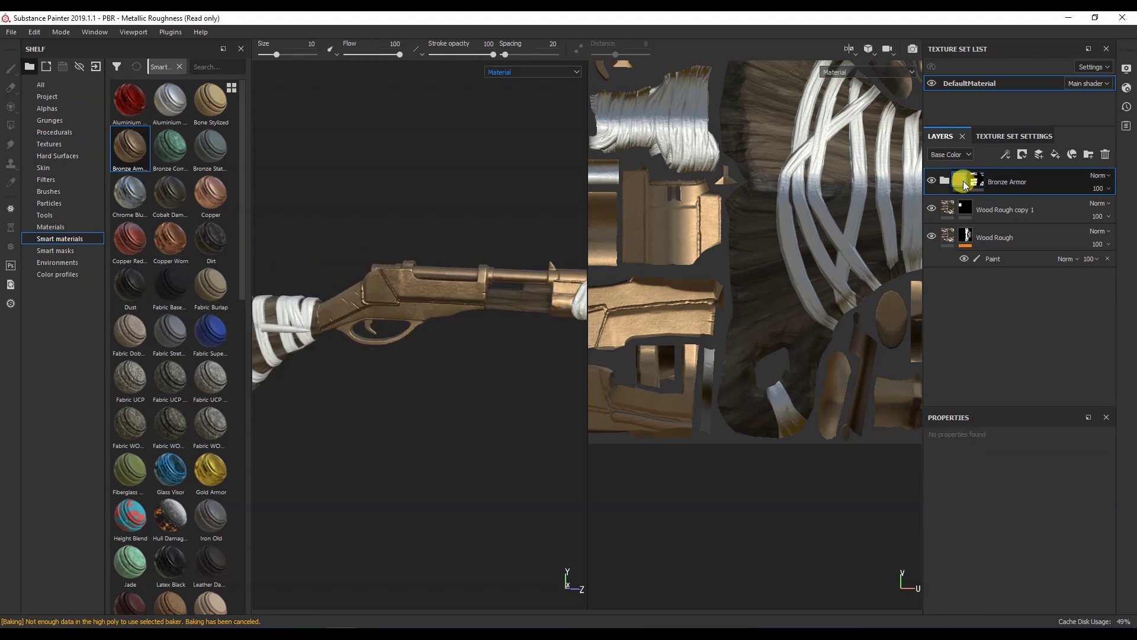
click(947, 180)
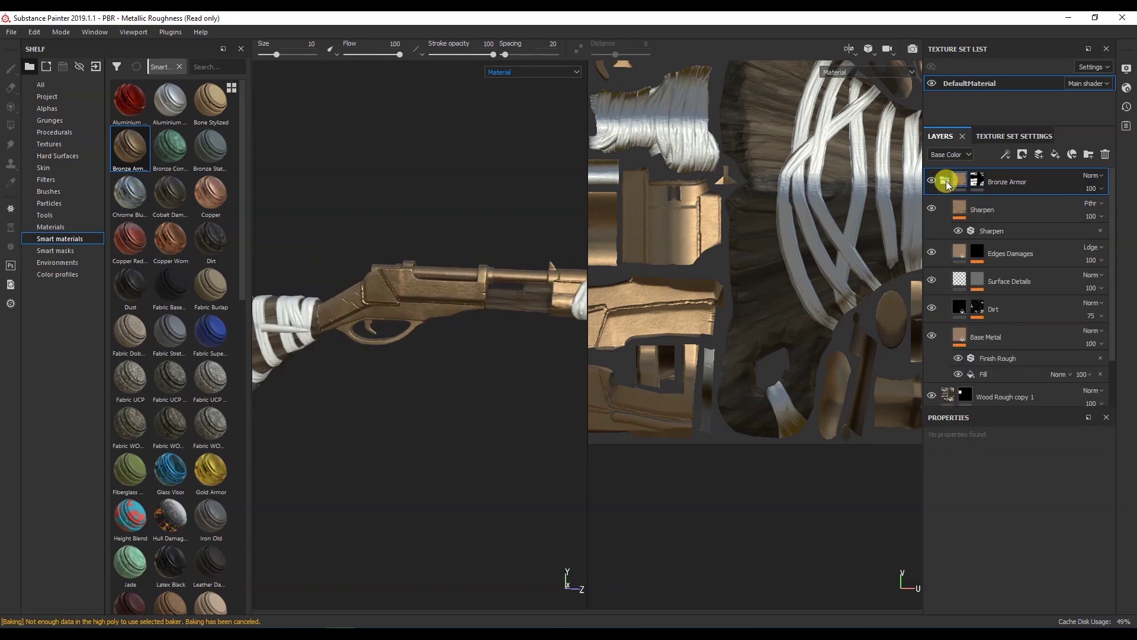
scroll(1030, 296, down, 1)
click(994, 283)
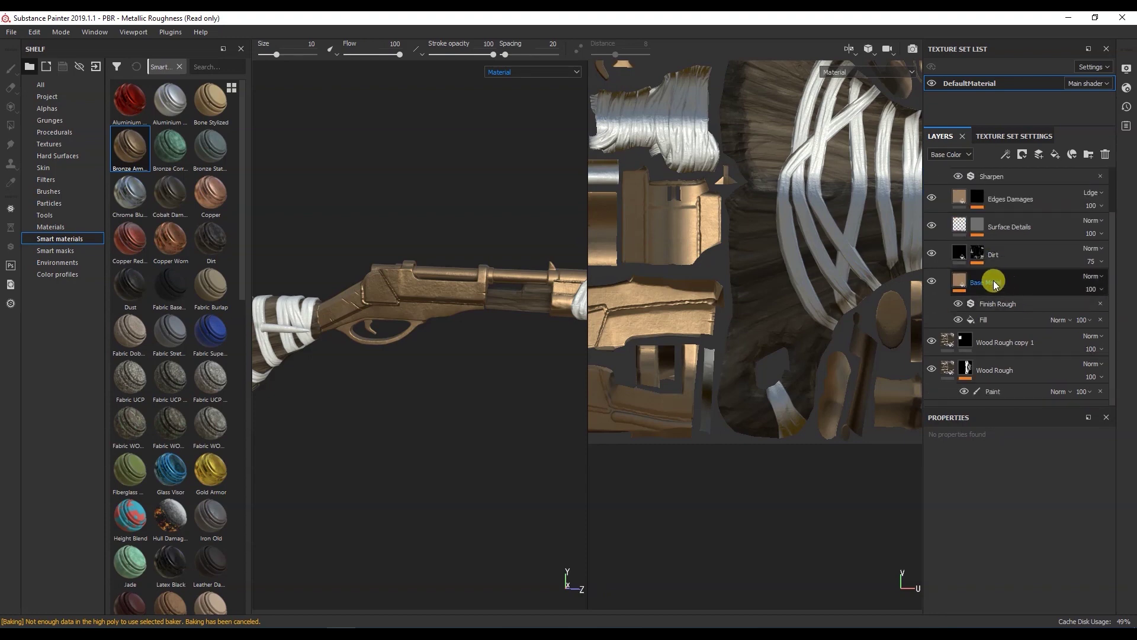
click(1034, 286)
scroll(1109, 556, down, 2)
click(1035, 499)
drag(991, 557, 976, 576)
drag(976, 585, 975, 579)
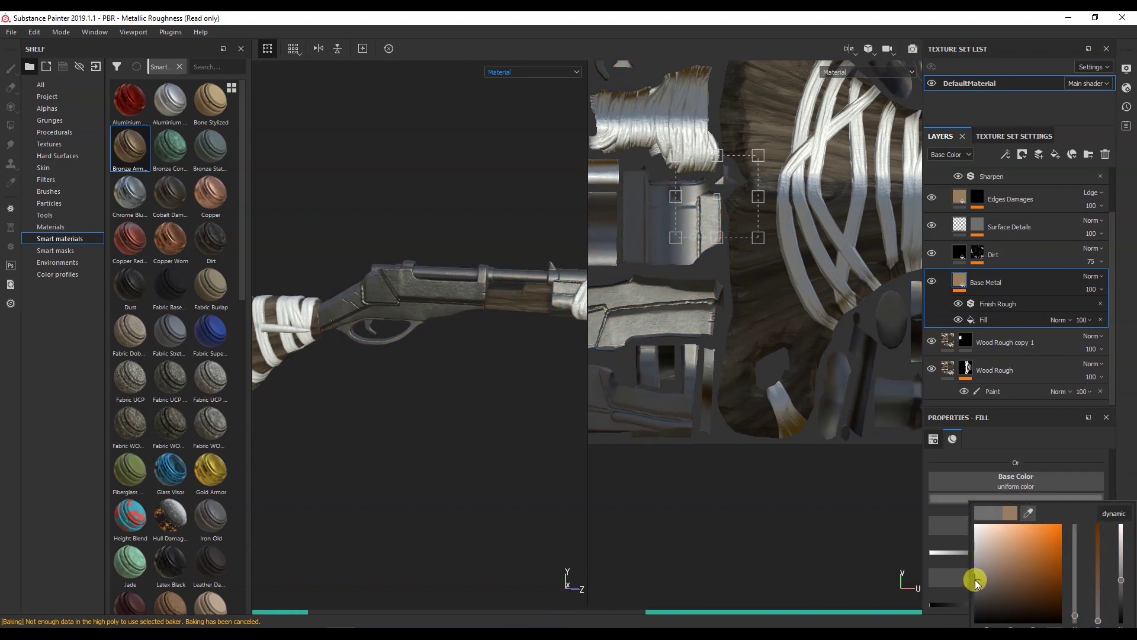
click(515, 413)
Add the Fabric Baseball Hat material as a new layer above the Bronze Armor folder.
alt+drag(449, 408, 431, 360)
alt+middle_drag(432, 360, 343, 355)
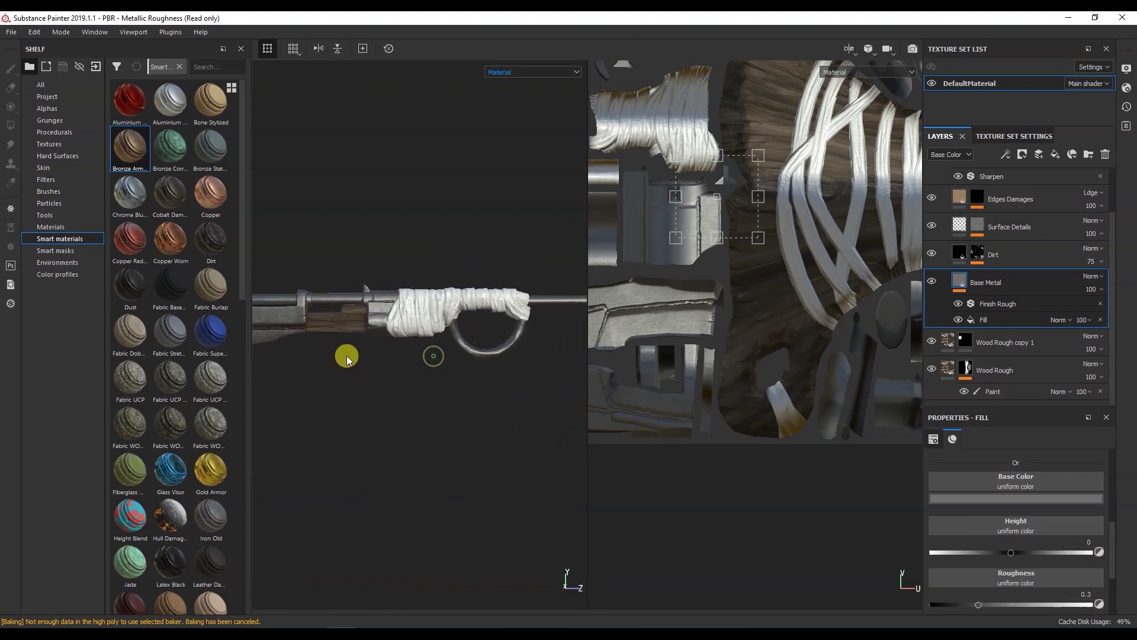
alt+drag(343, 355, 421, 321)
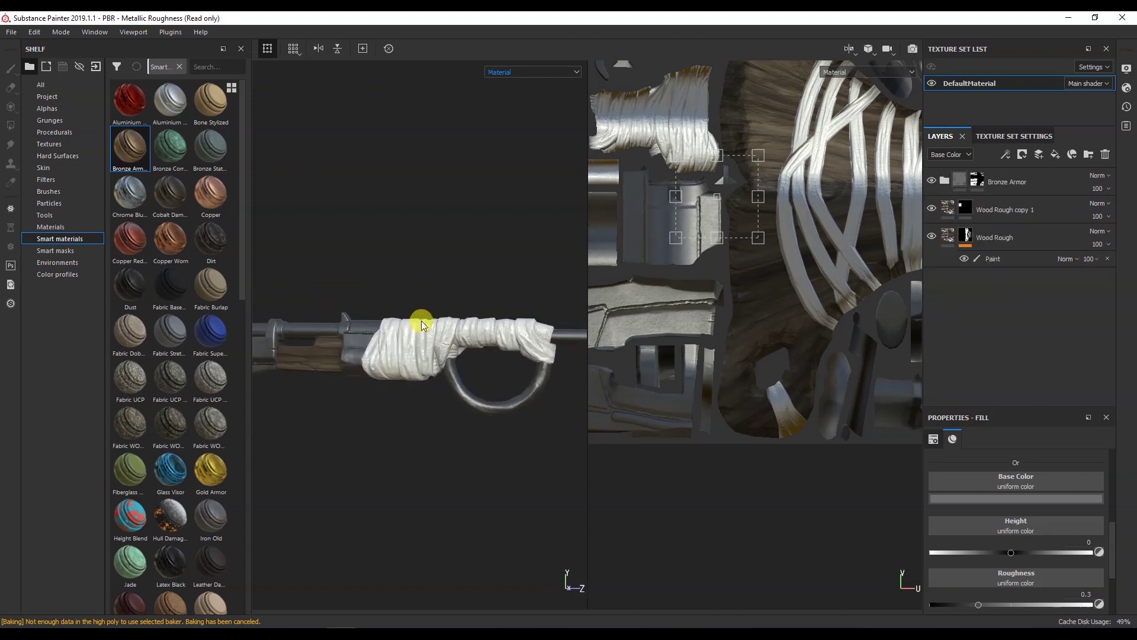
click(73, 226)
scroll(244, 212, down, 1)
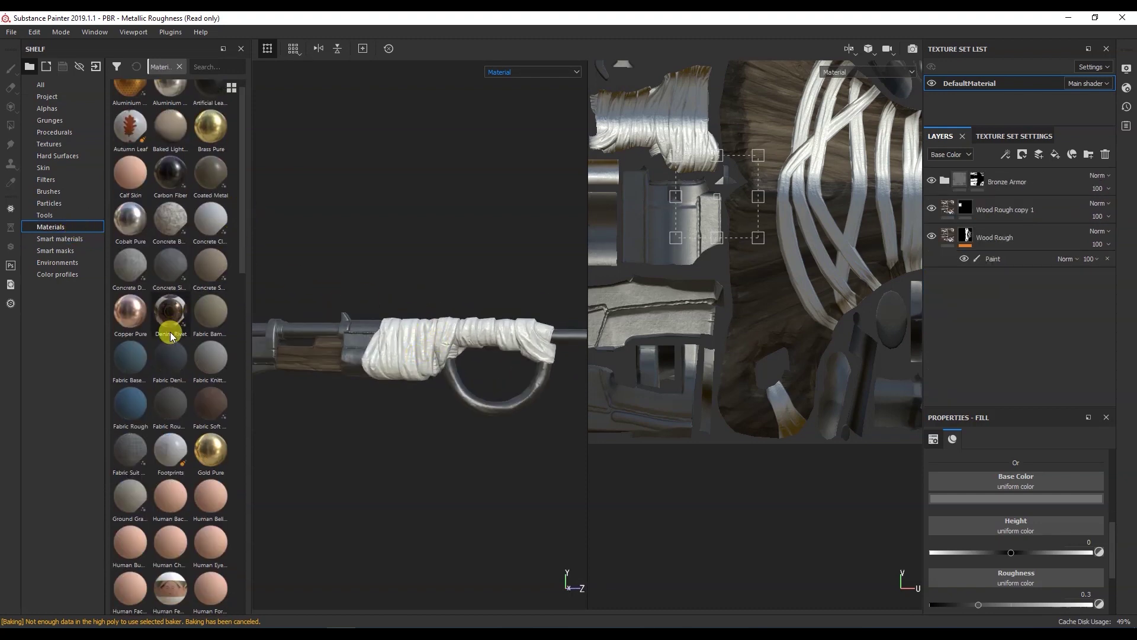
mouse_move(144, 355)
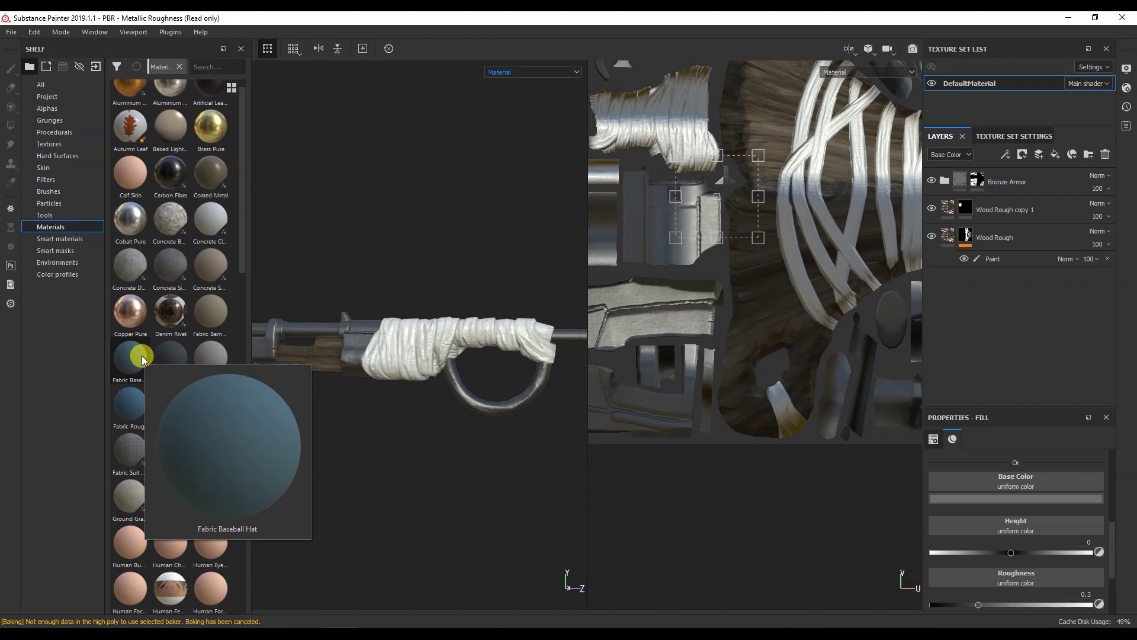
drag(142, 357, 1022, 178)
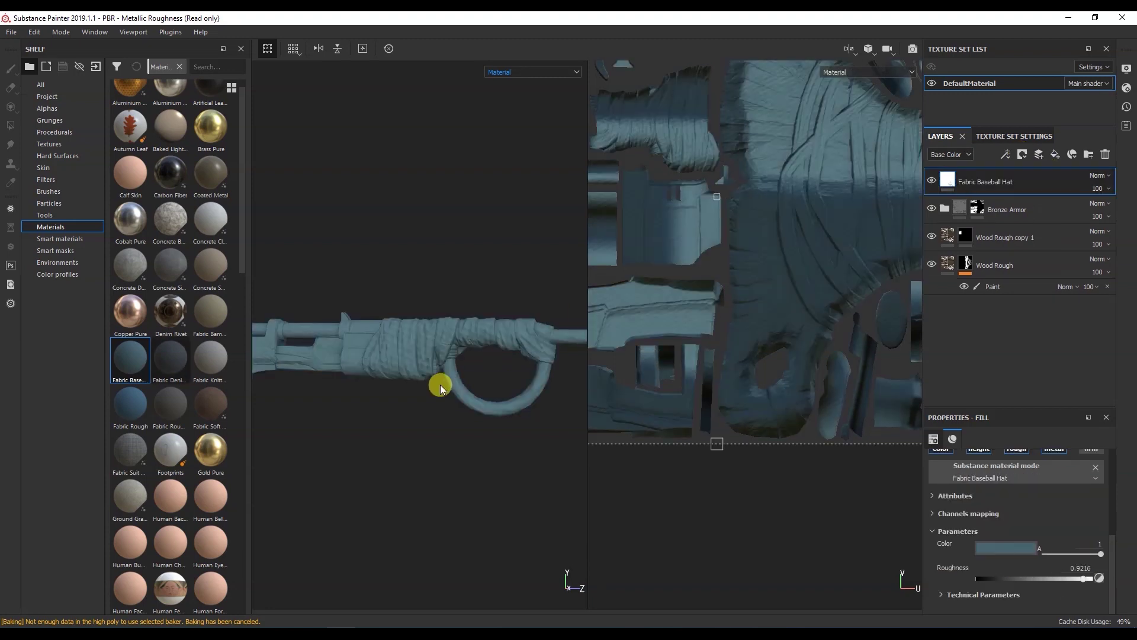
Give the Fabric Baseball Hat layer a black mask and add a Paint effect to that mask.
scroll(418, 338, up, 3)
alt+drag(416, 339, 549, 334)
middle_drag(503, 269, 381, 279)
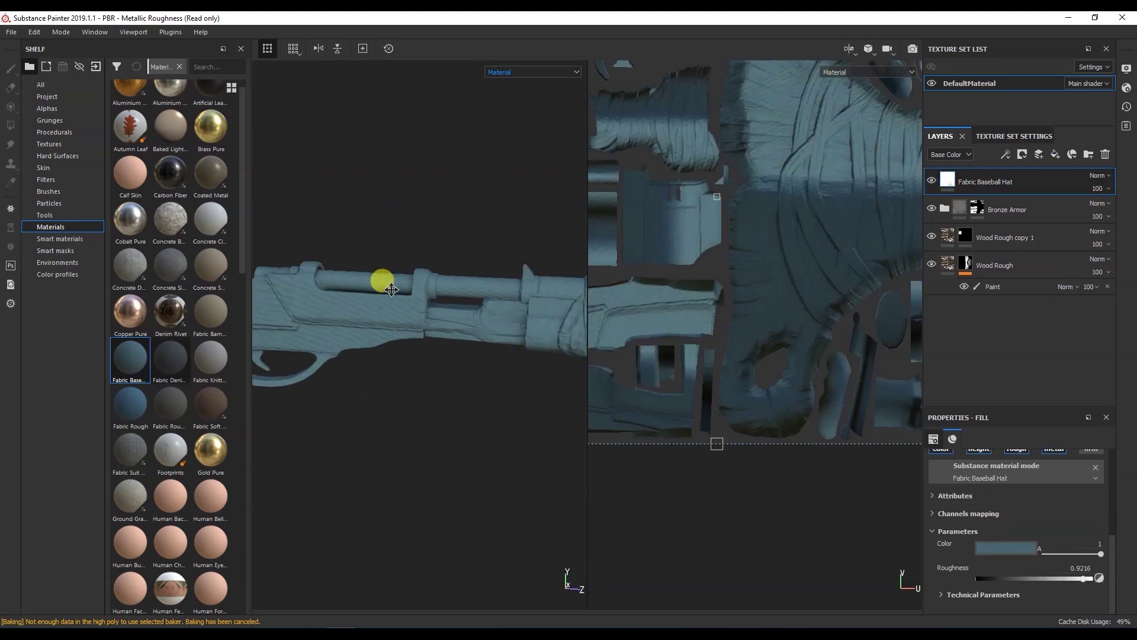
right_click(948, 186)
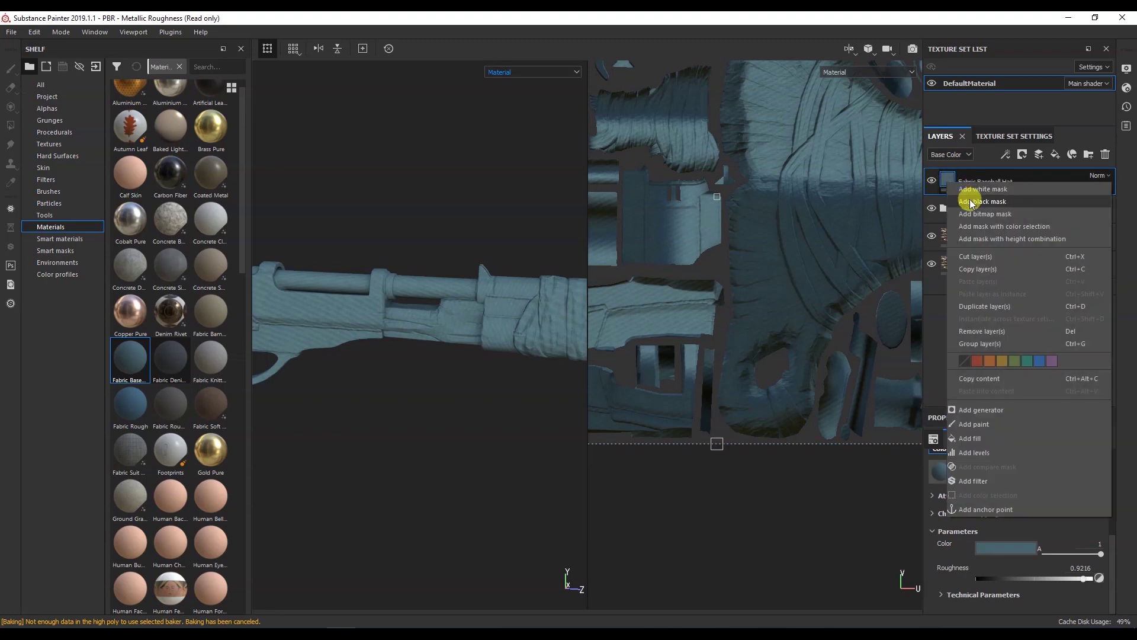
click(967, 195)
right_click(968, 180)
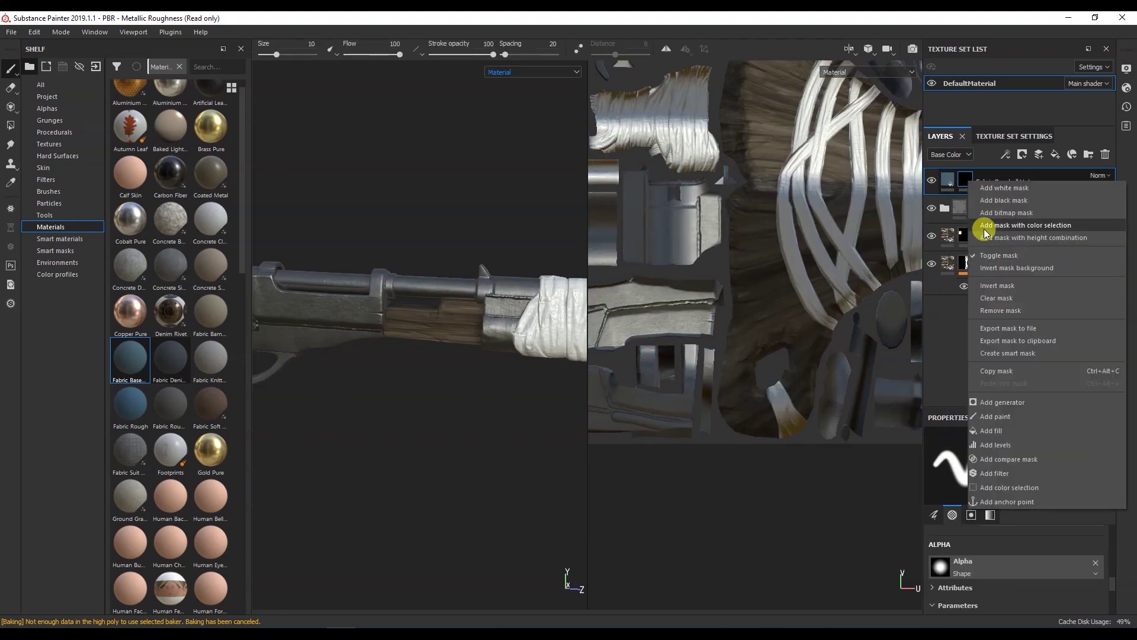
click(996, 422)
Reveal the fabric on the cloth wrap around the barrel using UV chunk polygon fill at colour 1.
click(11, 107)
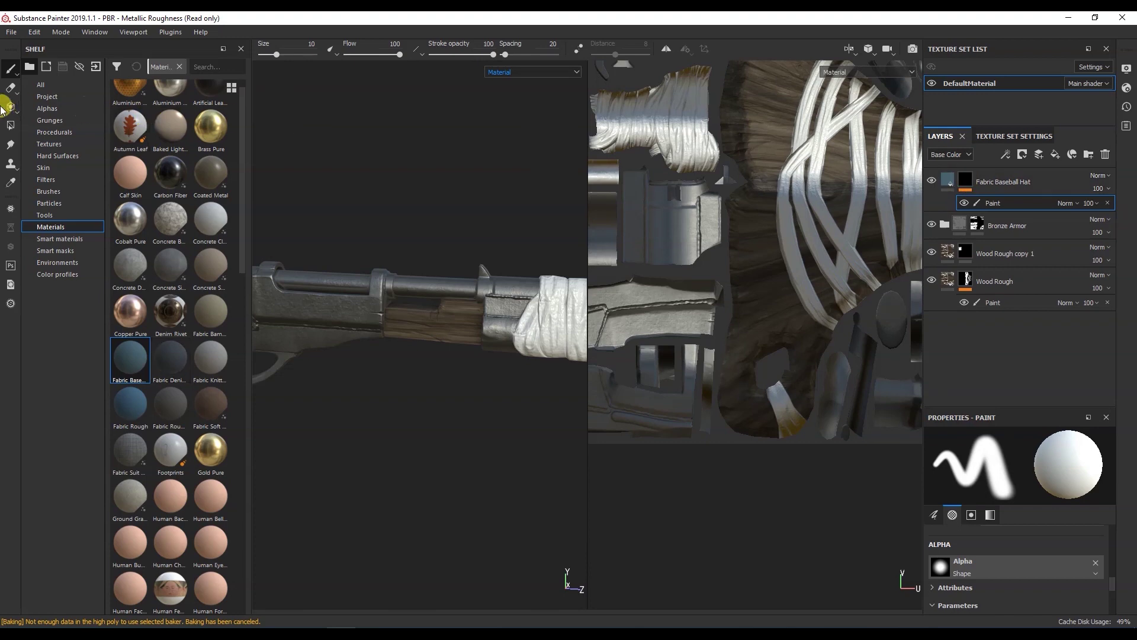
click(10, 125)
scroll(493, 299, up, 5)
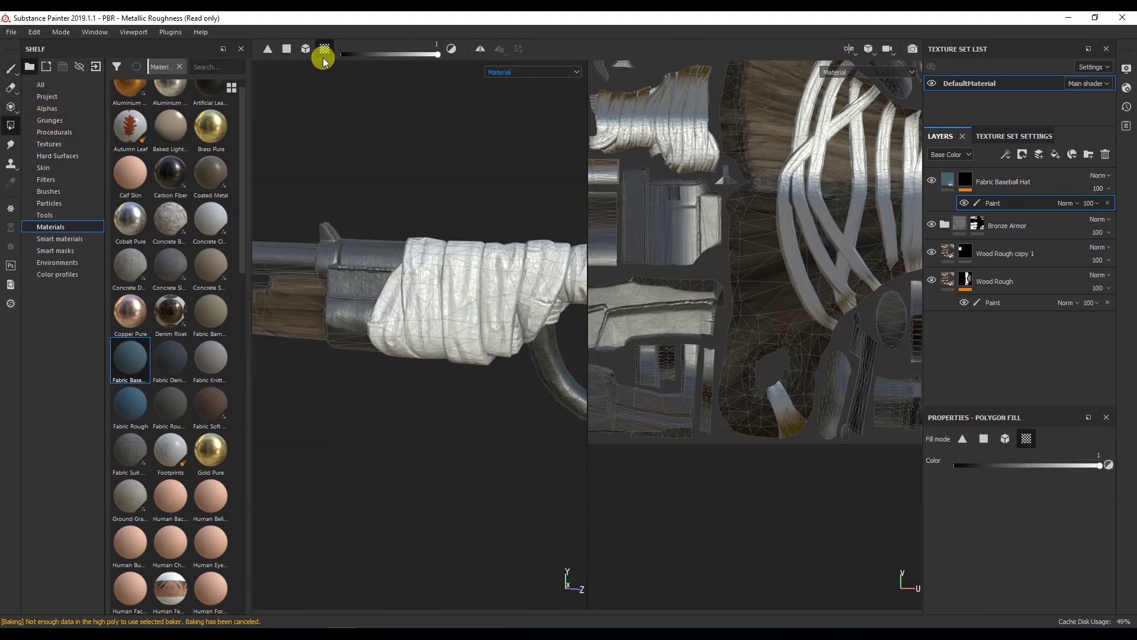
click(493, 308)
alt+drag(491, 307, 472, 250)
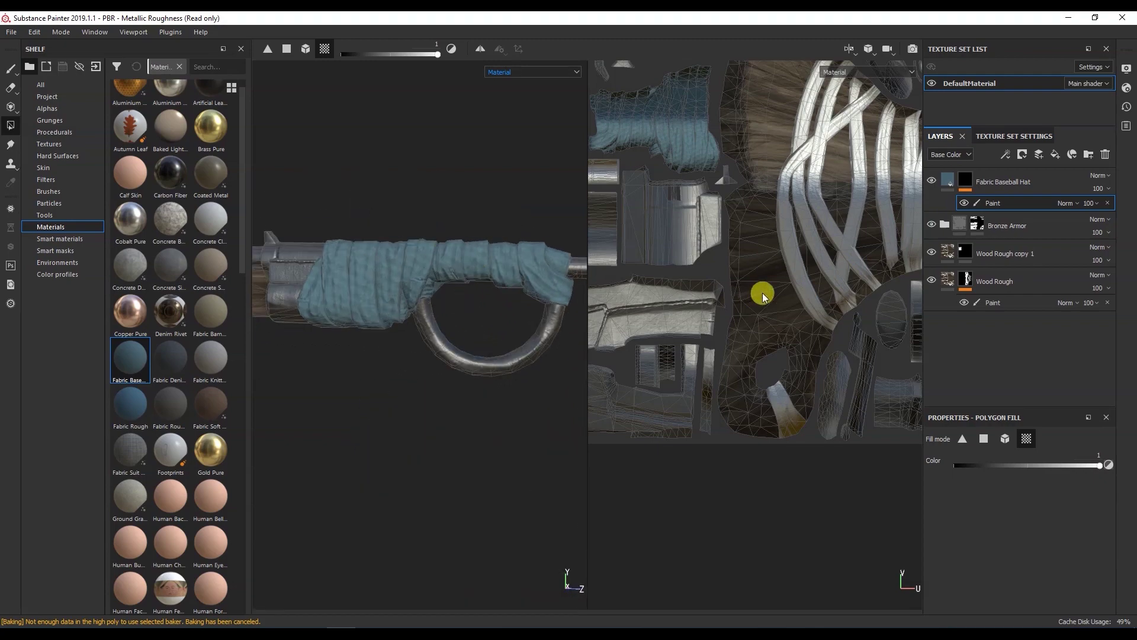
Reveal the fabric on the outermost stock strap in the UV layout, from its upper end to the first crossing, with quad polygon fill.
scroll(758, 294, down, 3)
scroll(796, 194, up, 5)
alt+middle_drag(796, 176, 738, 215)
scroll(738, 215, up, 4)
drag(752, 202, 701, 340)
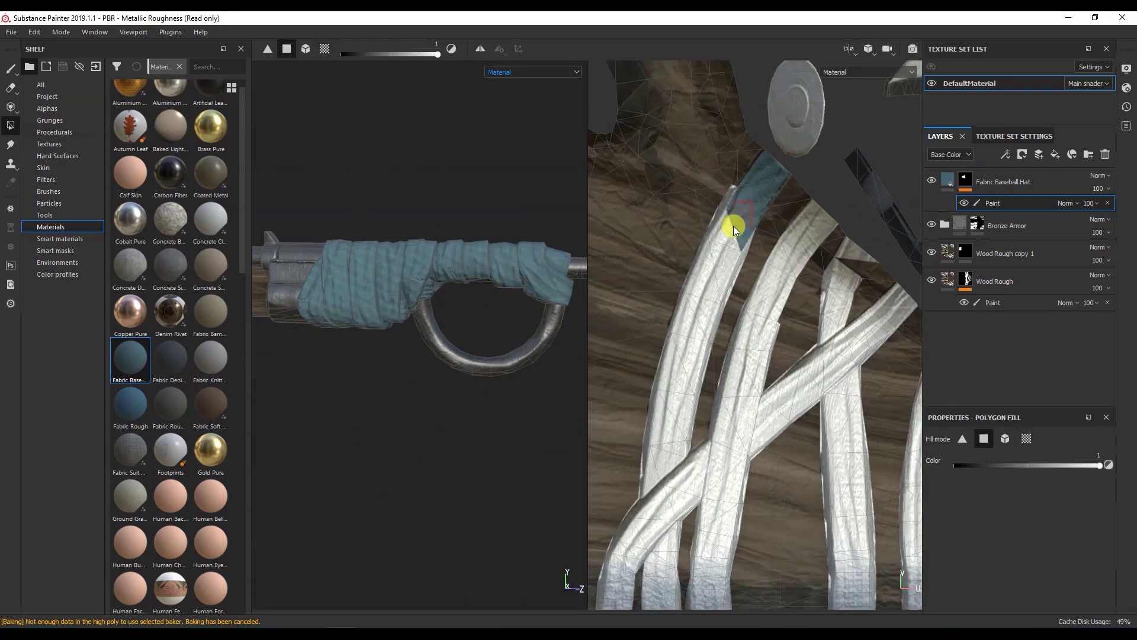
scroll(691, 388, up, 3)
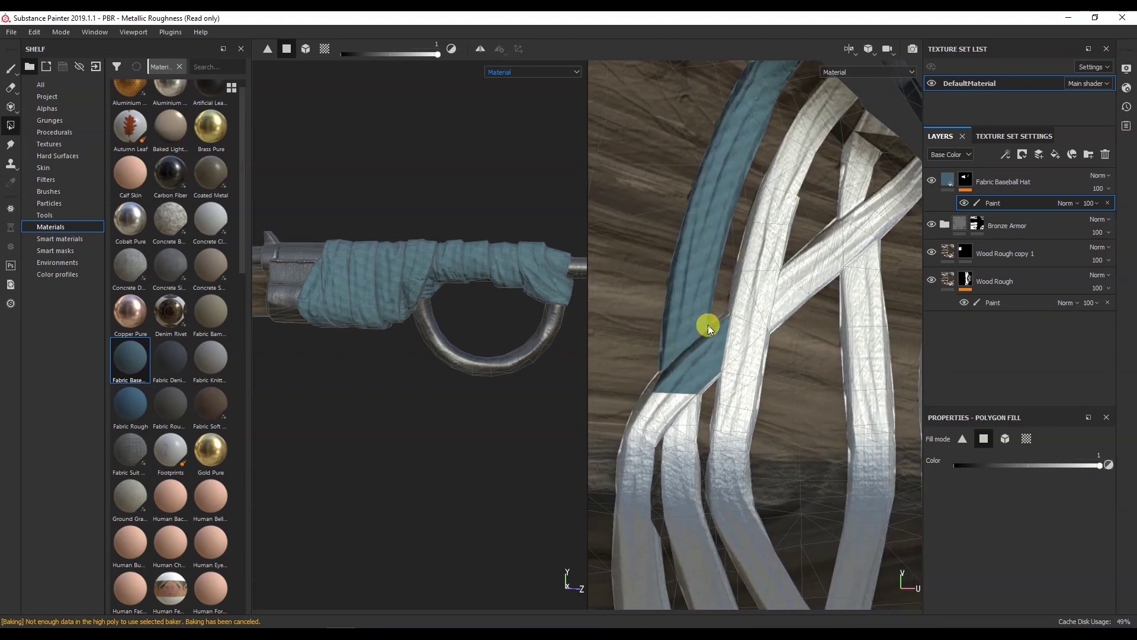
Extend the fabric mask past the first crossing and down the lower lengths of the outer stock straps.
scroll(681, 312, up, 2)
alt+middle_drag(681, 311, 635, 354)
drag(635, 353, 687, 451)
alt+middle_drag(699, 533, 681, 432)
drag(682, 432, 702, 509)
alt+middle_drag(711, 533, 716, 477)
drag(715, 477, 750, 496)
alt+middle_drag(749, 497, 676, 262)
Fill the fabric mask on the overlapping stock straps around their lower junction in the UV layout.
drag(695, 270, 666, 339)
scroll(688, 314, down, 2)
scroll(710, 335, up, 3)
alt+middle_drag(709, 335, 733, 233)
click(681, 317)
scroll(708, 315, down, 2)
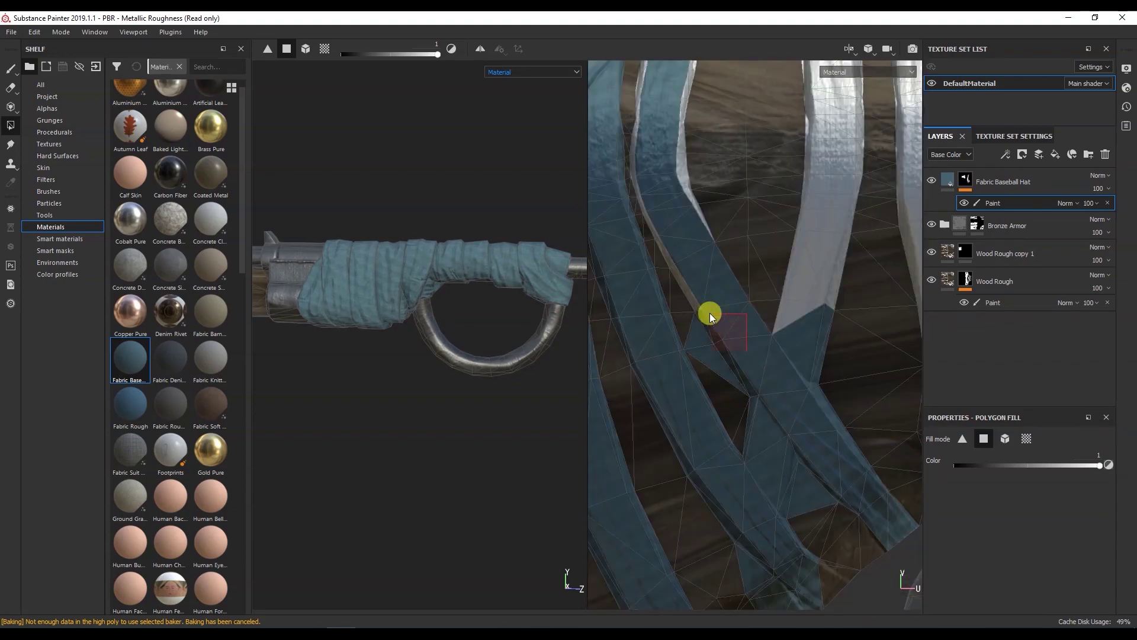
Fill the fabric mask on the diagonal crossing strap and the upper part of the vertical strap beneath it.
scroll(703, 365, up, 2)
alt+middle_drag(703, 366, 857, 264)
click(858, 264)
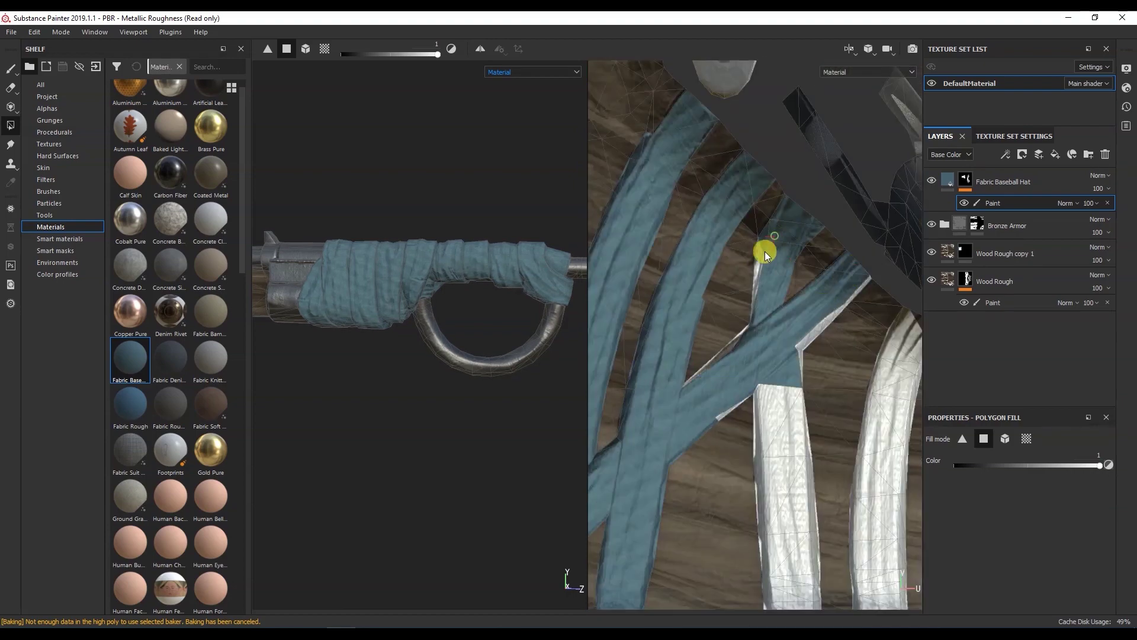
click(780, 410)
click(838, 308)
alt+middle_drag(794, 442, 807, 352)
click(780, 375)
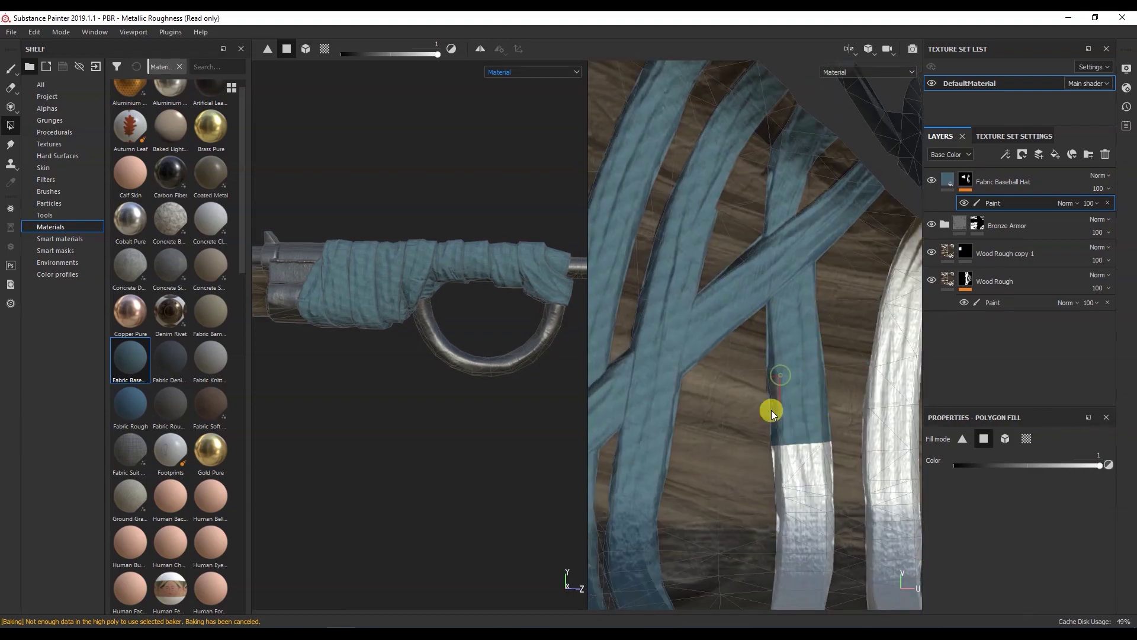
Fill the fabric mask along the rest of the vertical strap and on the band around the stock's loop.
alt+middle_drag(772, 420, 747, 314)
click(777, 409)
click(762, 472)
alt+middle_drag(762, 471, 723, 267)
alt+middle_drag(671, 365, 644, 209)
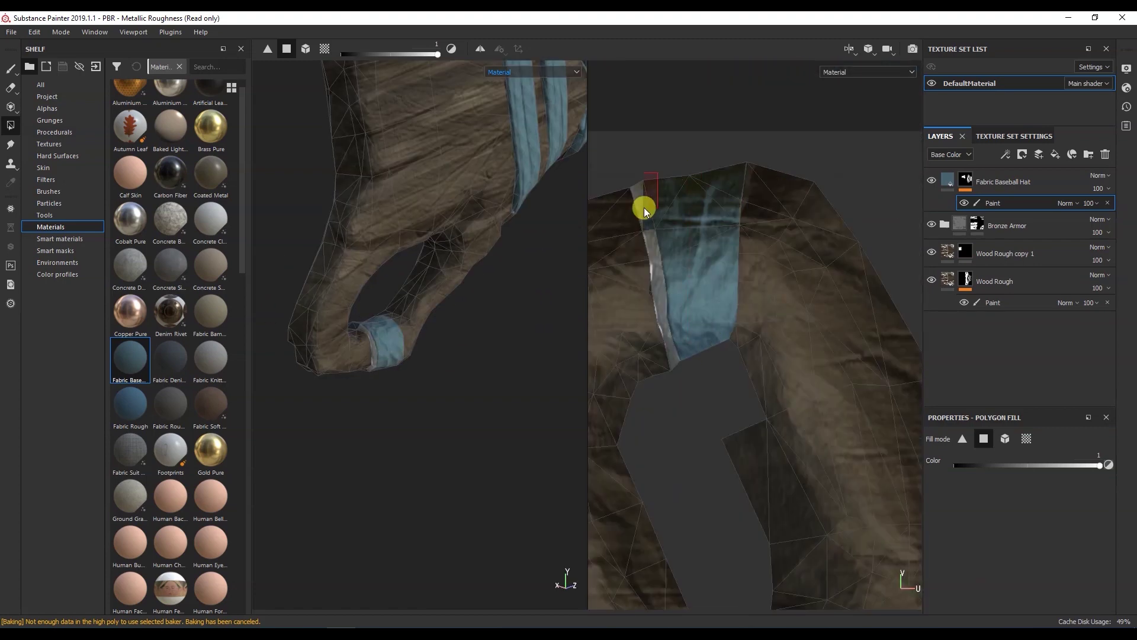
Set the Fabric Baseball Hat color to a muted olive of R 0.335, G 0.331, B 0.267.
key(1)
mouse_move(286, 254)
alt+mouse_down()
mouse_move(463, 315)
mouse_move(272, 359)
mouse_move(376, 279)
mouse_move(414, 285)
mouse_move(331, 283)
alt+mouse_up()
scroll(390, 295, down, 5)
scroll(385, 292, up, 5)
scroll(703, 355, down, 5)
scroll(444, 324, down, 2)
click(947, 179)
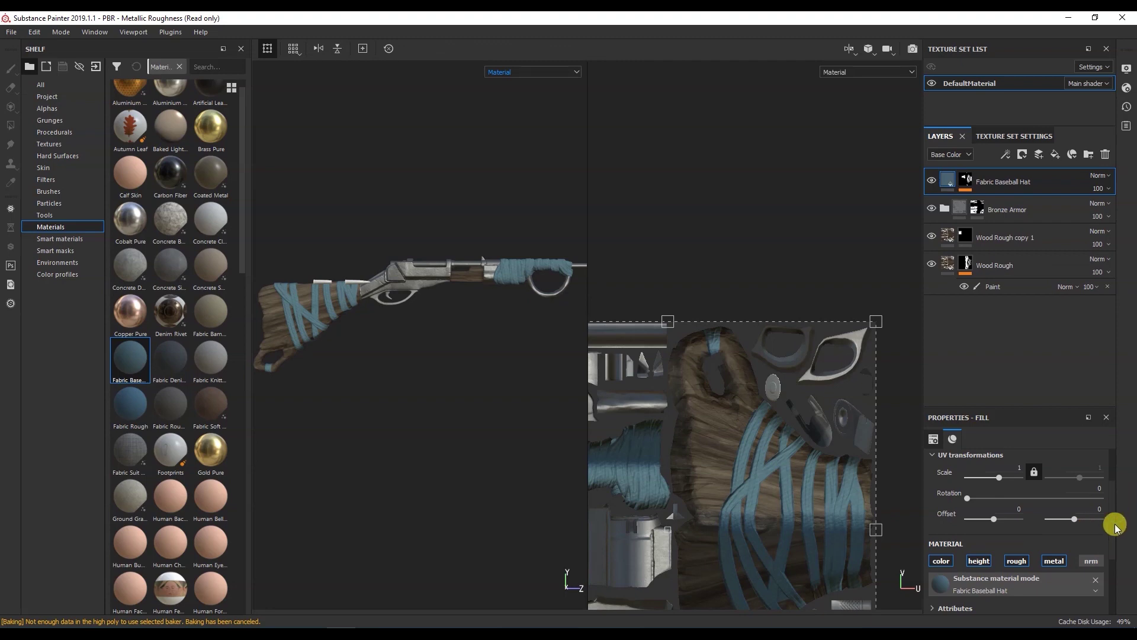
drag(1116, 527, 1114, 579)
click(1023, 550)
mouse_move(1020, 486)
mouse_down()
mouse_move(1081, 508)
mouse_move(994, 494)
mouse_up()
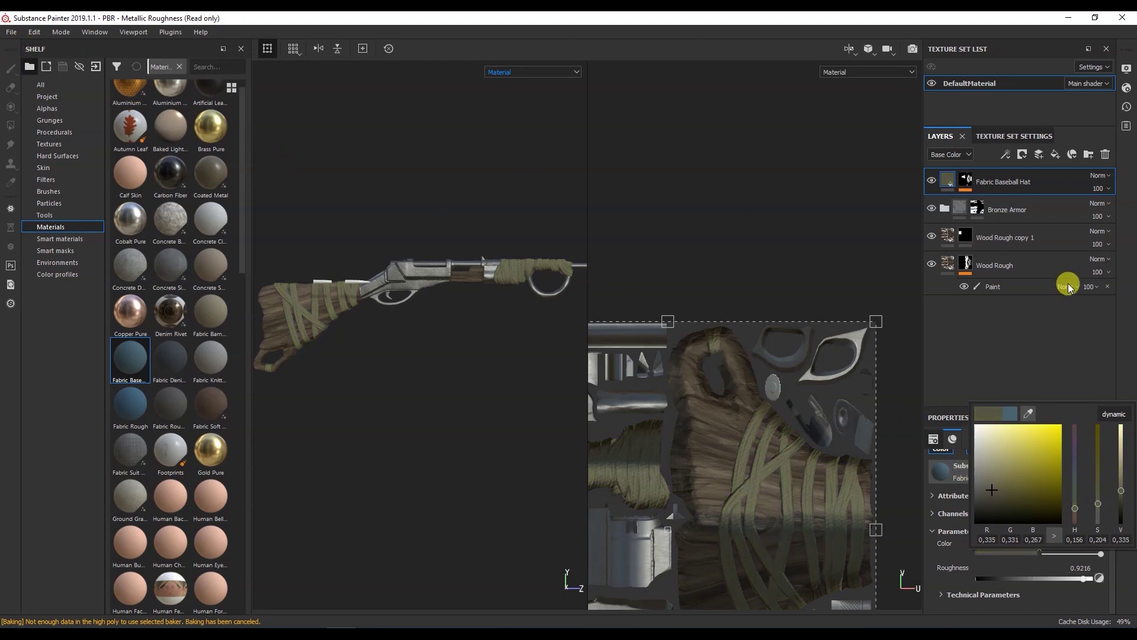
Add a fill layer with a black mask above the Fabric Baseball Hat layer.
alt+drag(426, 290, 307, 264)
alt+right_drag(308, 264, 401, 277)
alt+middle_drag(402, 277, 441, 275)
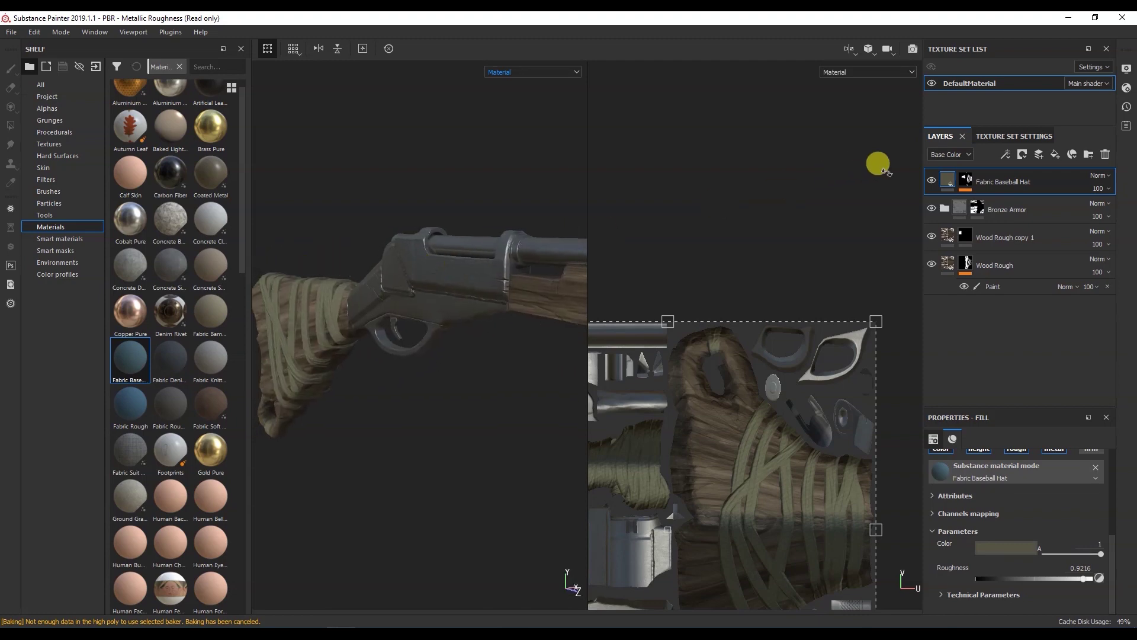
click(1050, 155)
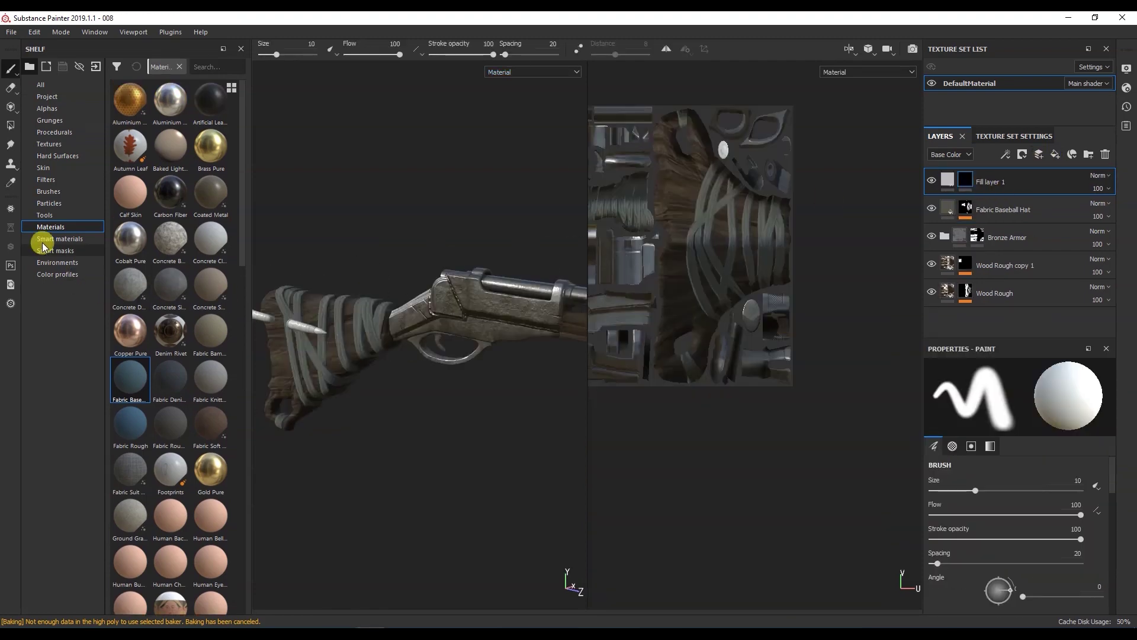
Choose a bordered square alpha for the brush and add a Paint effect to the new fill layer's mask.
click(48, 110)
drag(240, 108, 239, 464)
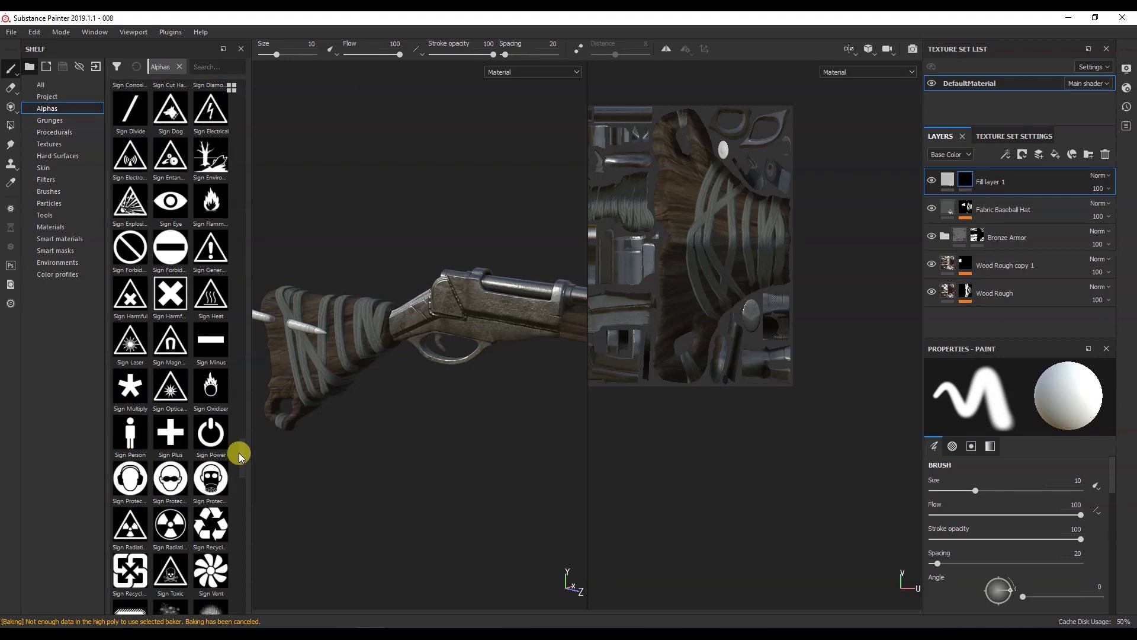
scroll(186, 467, down, 10)
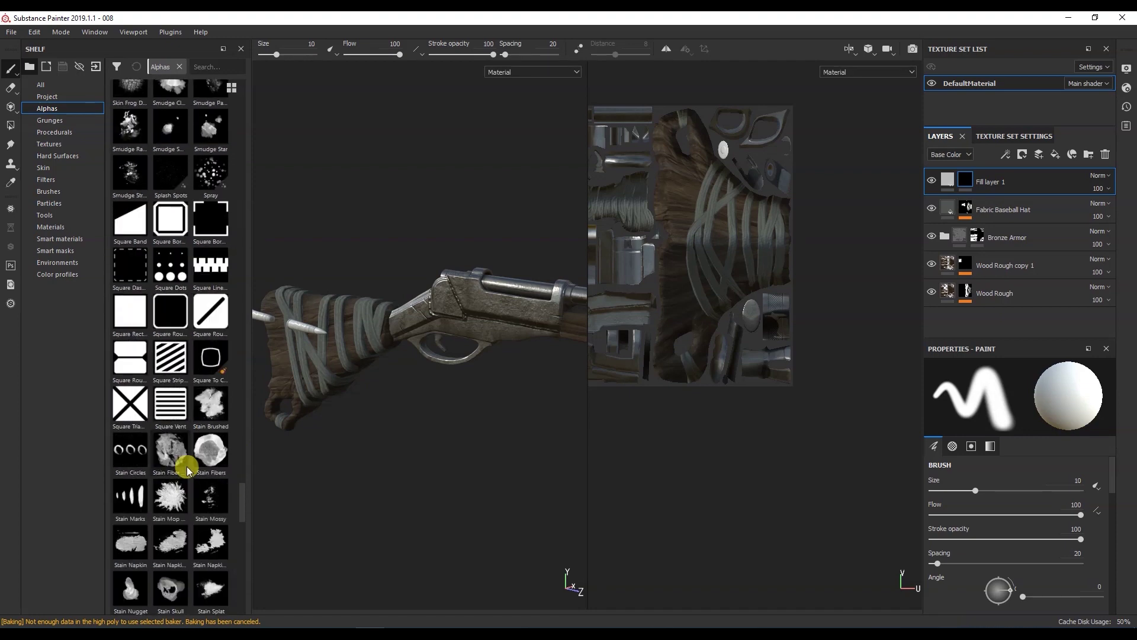
click(171, 219)
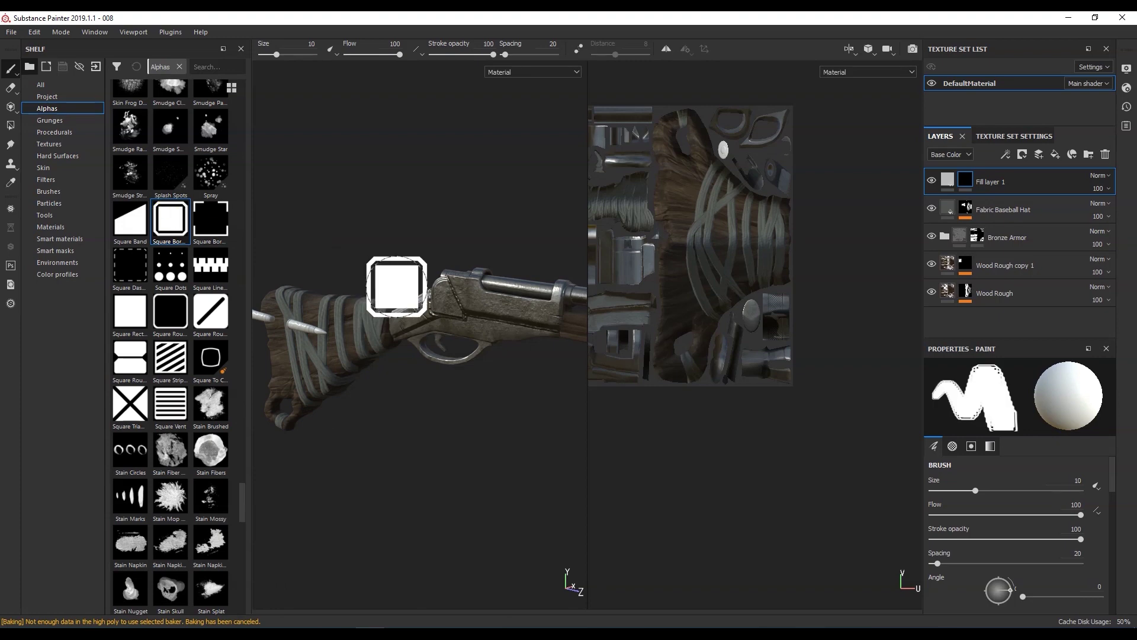
right_click(969, 176)
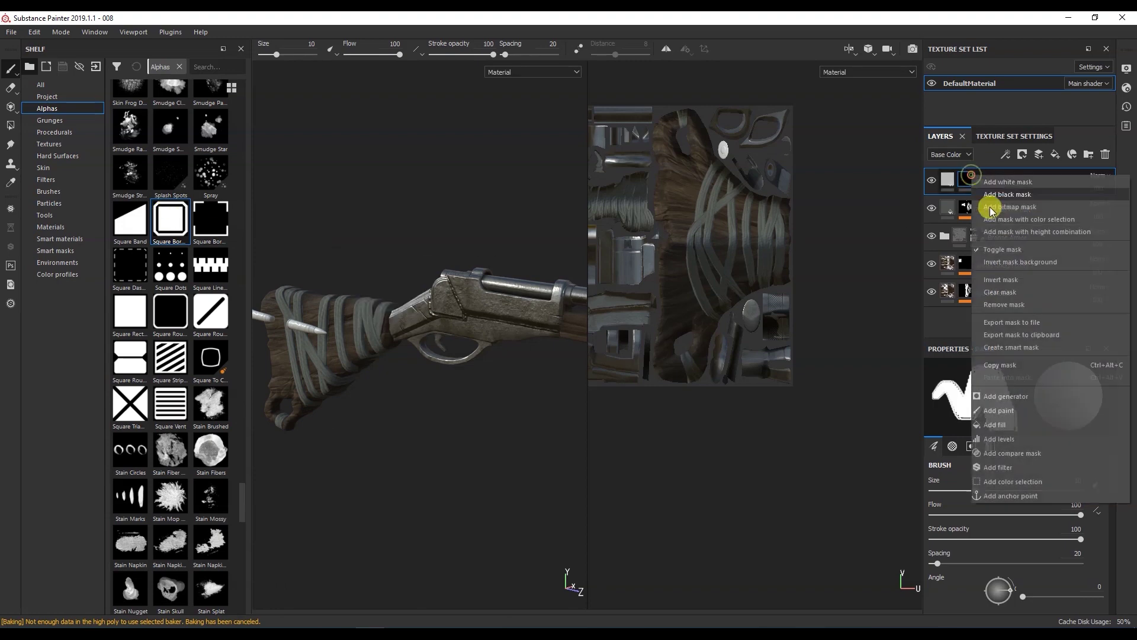
click(1014, 411)
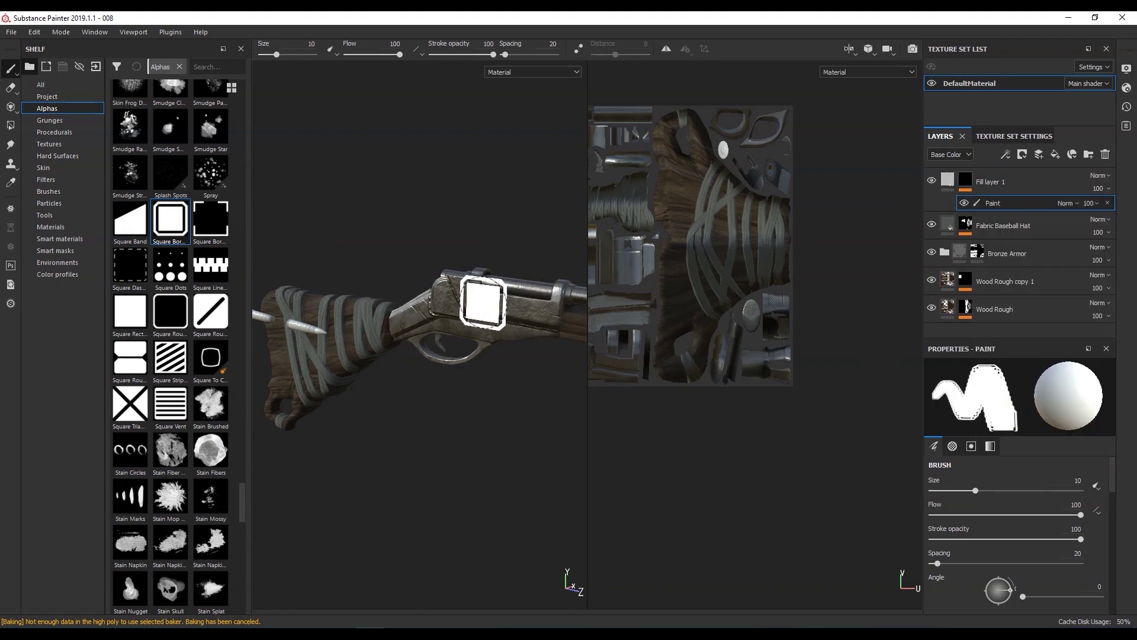
Reduce the brush size to 3.87 and stamp the bordered square once on the side of the receiver.
scroll(474, 293, up, 5)
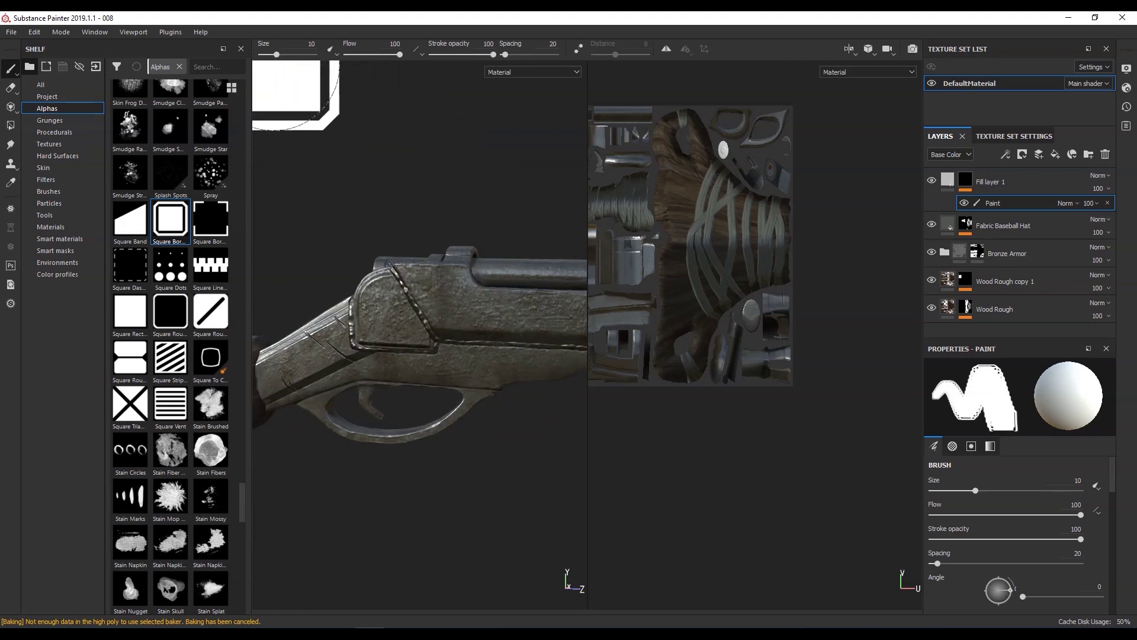
drag(275, 54, 270, 55)
alt+drag(486, 313, 508, 292)
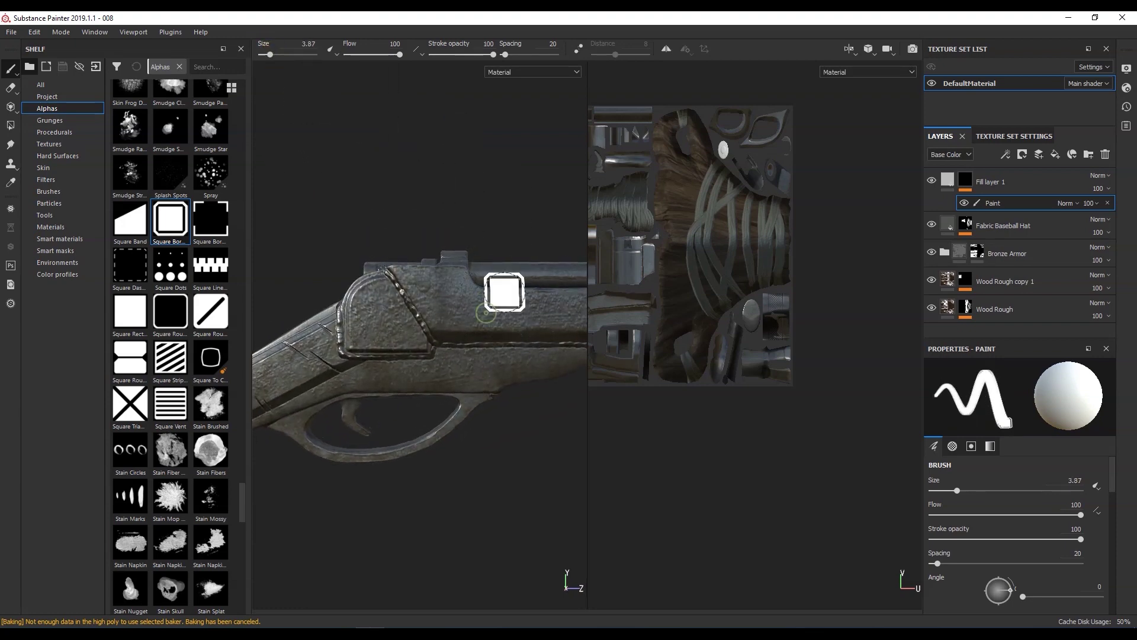
drag(272, 54, 270, 54)
click(488, 311)
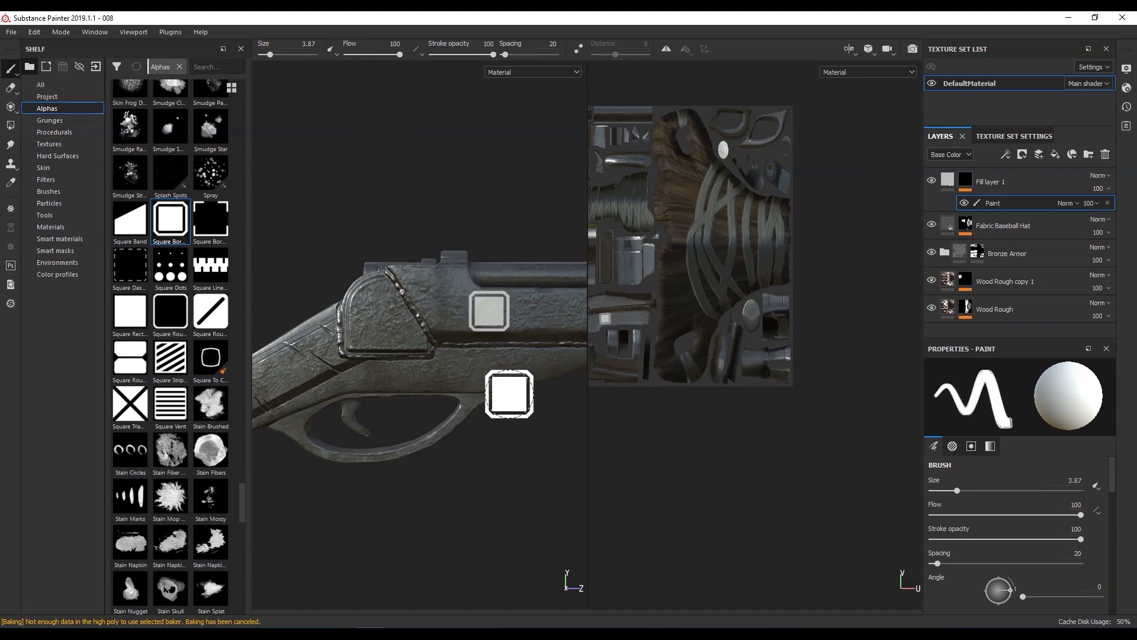
Turn off the roughness and metallic channels of Fill layer 1 and lower its height to -0.2218.
alt+drag(505, 394, 437, 381)
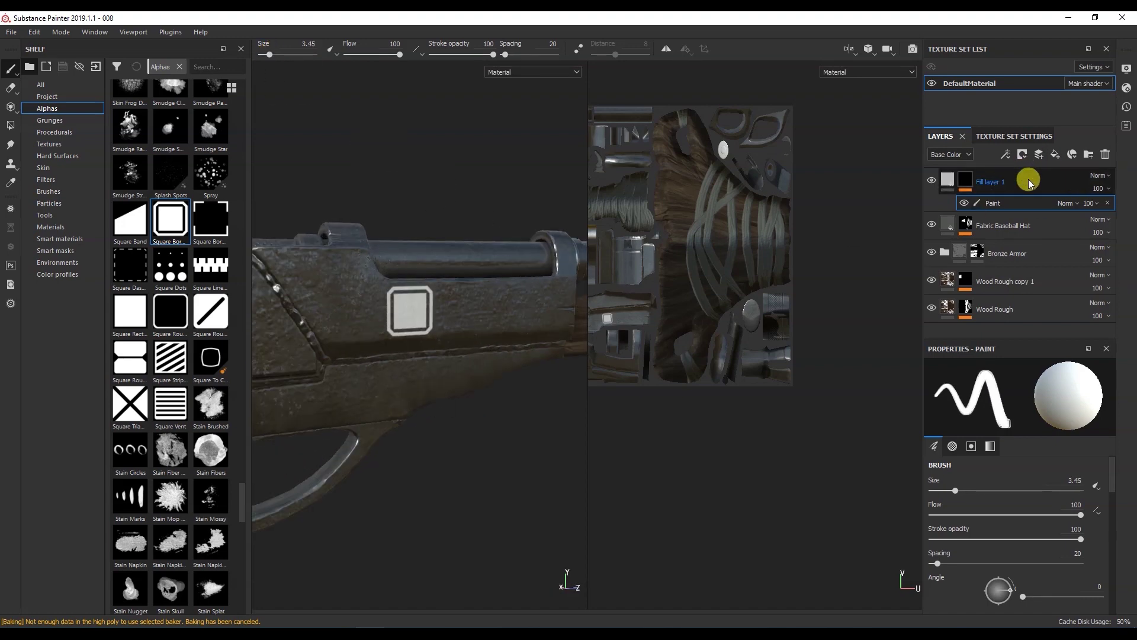
click(950, 180)
scroll(1111, 508, down, 5)
scroll(1036, 464, up, 2)
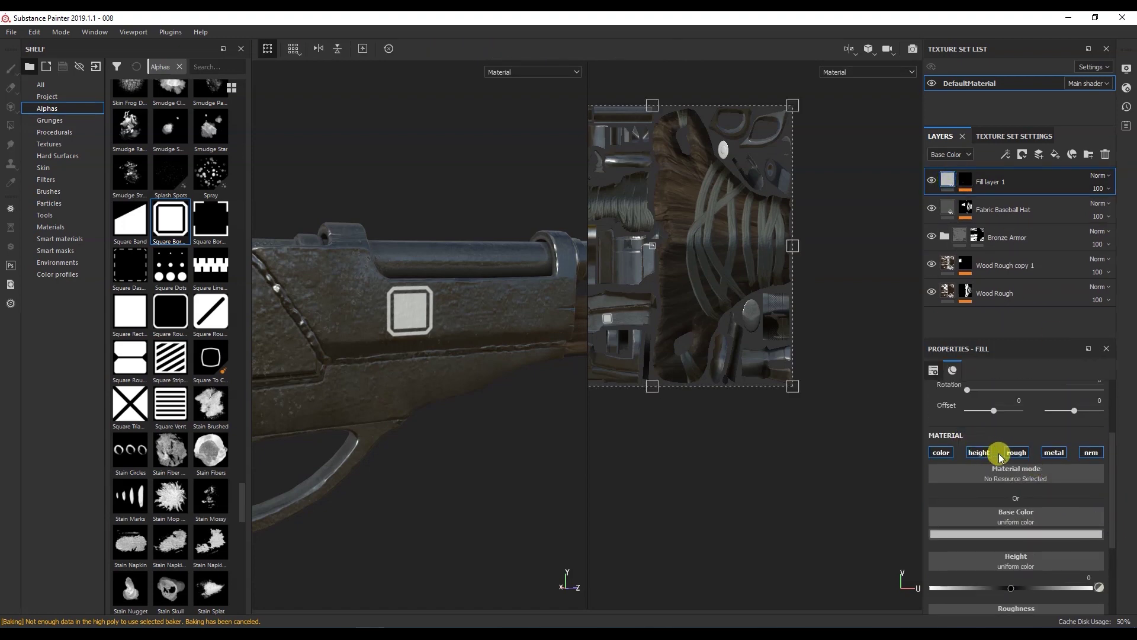
click(1046, 453)
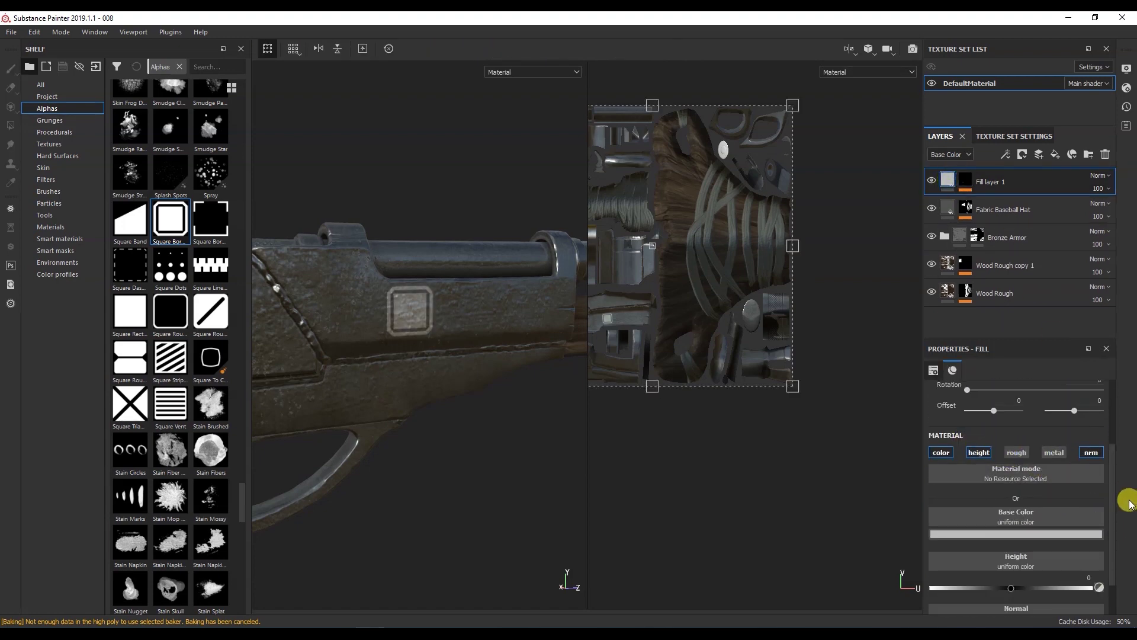
scroll(1126, 521, down, 2)
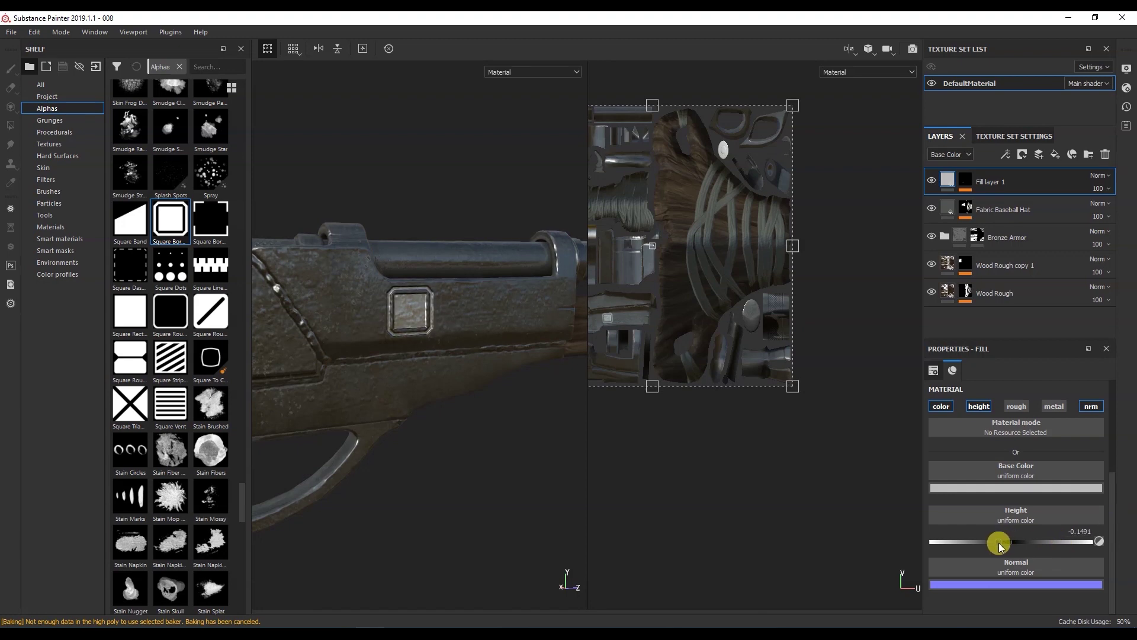
Darken Fill layer 1's base color to a gray of 0.175 and switch off the layer's color channel.
click(947, 410)
scroll(1114, 582, up, 2)
click(1043, 542)
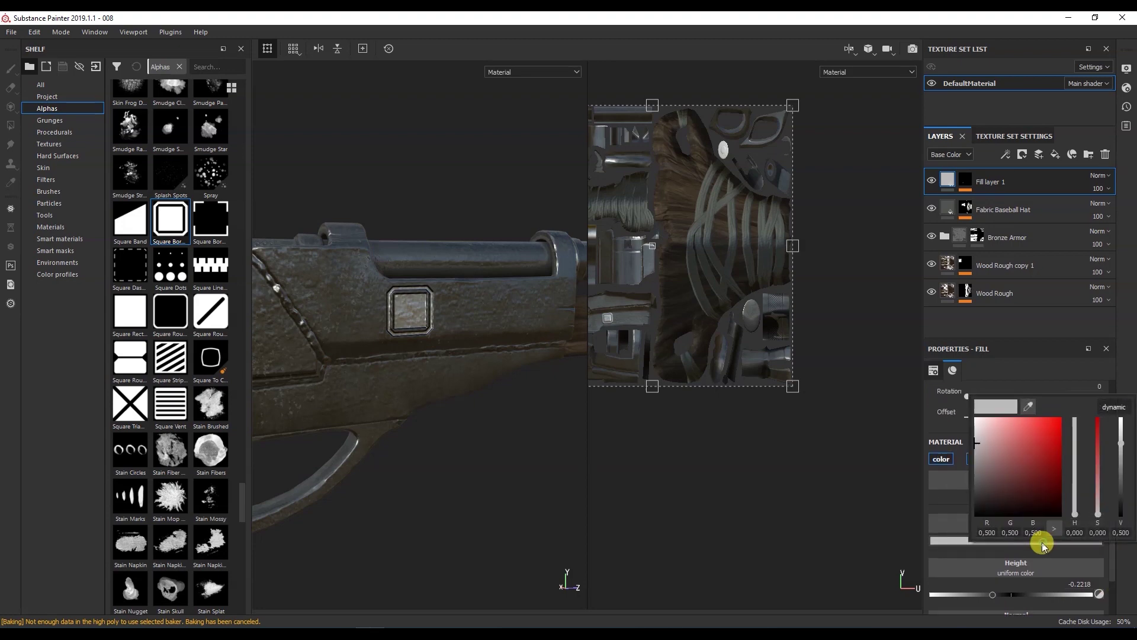
drag(981, 481, 962, 474)
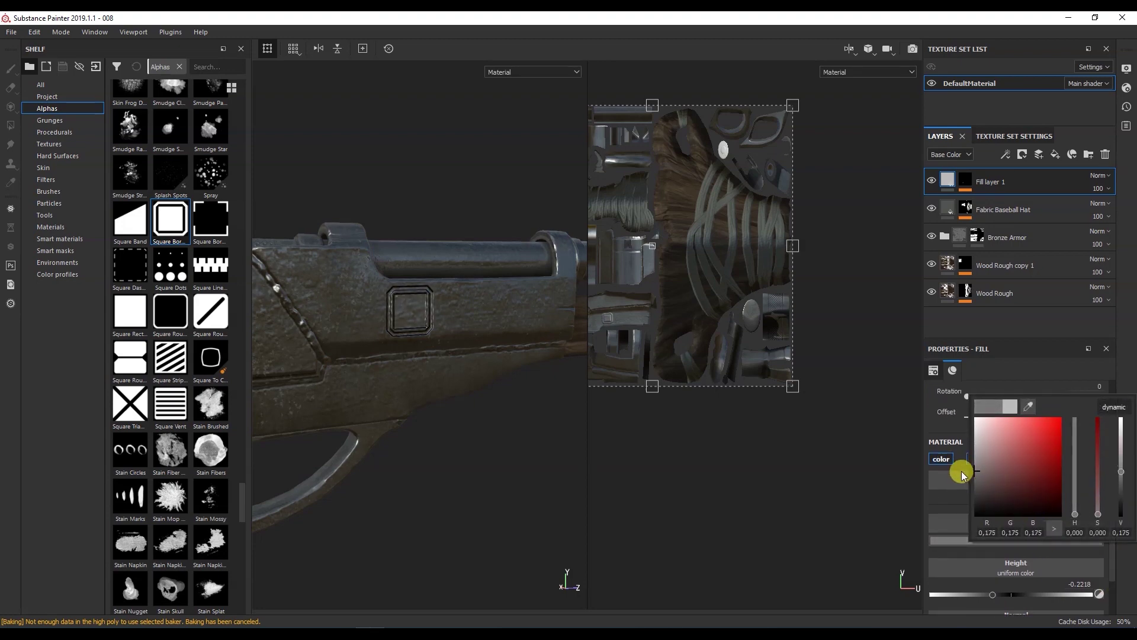
click(1009, 390)
click(947, 459)
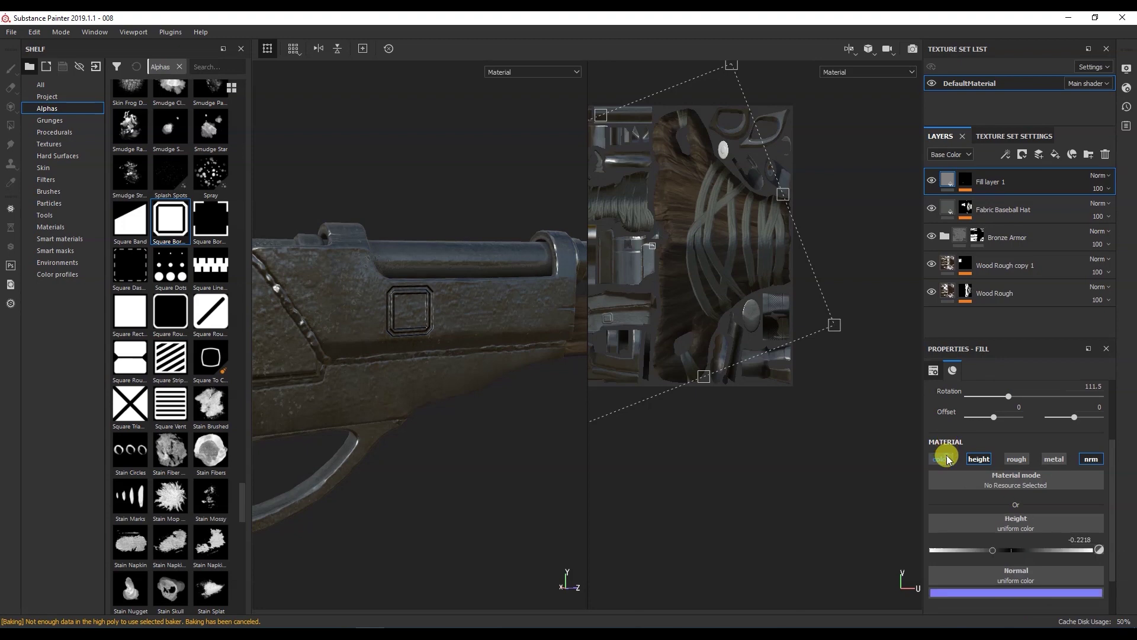
Add a fill layer above Fill layer 1 and mask it with the Dust Occlusion smart mask.
alt+drag(533, 423, 367, 388)
click(51, 87)
scroll(387, 375, down, 5)
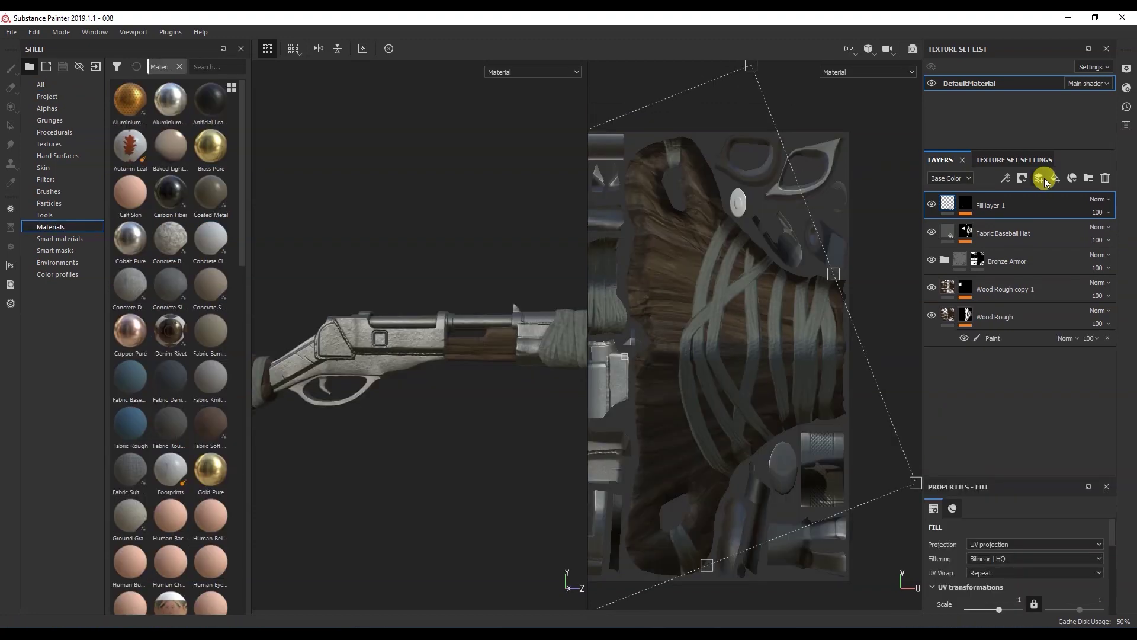
click(1053, 178)
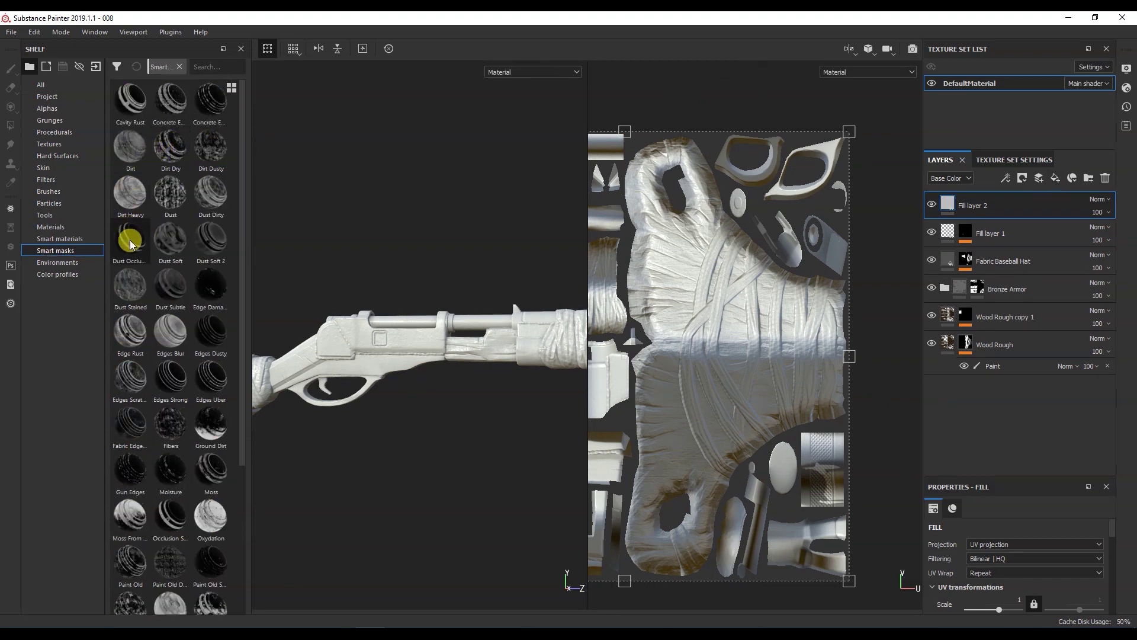
mouse_move(130, 240)
mouse_down()
mouse_move(1015, 215)
mouse_move(1024, 181)
mouse_move(1036, 197)
mouse_up()
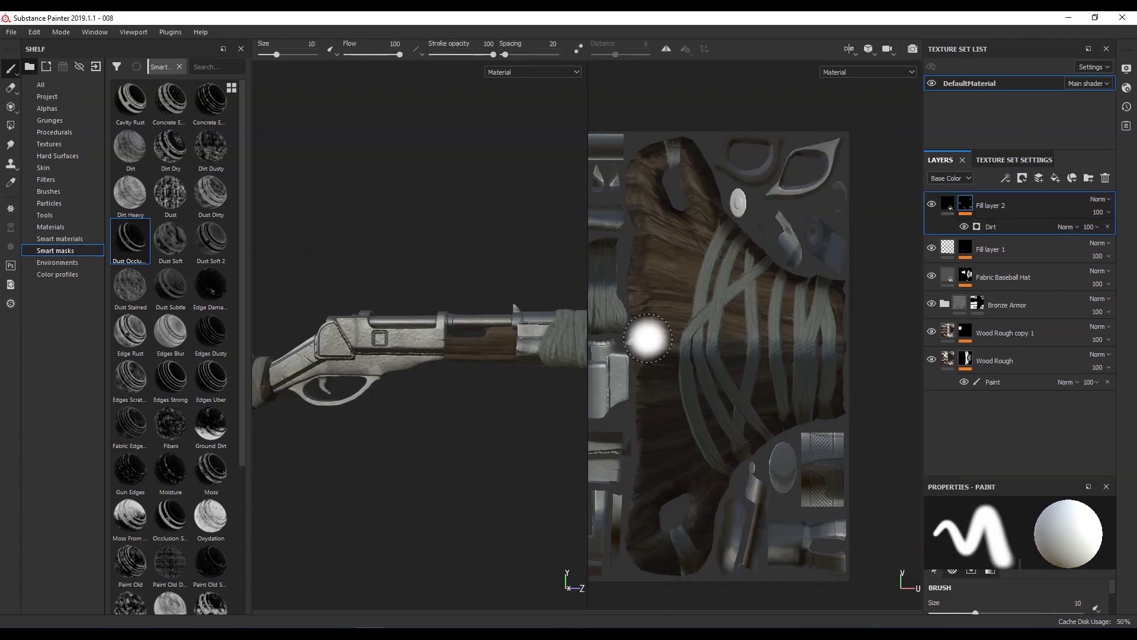
alt+middle_drag(426, 383, 626, 326)
scroll(370, 392, up, 3)
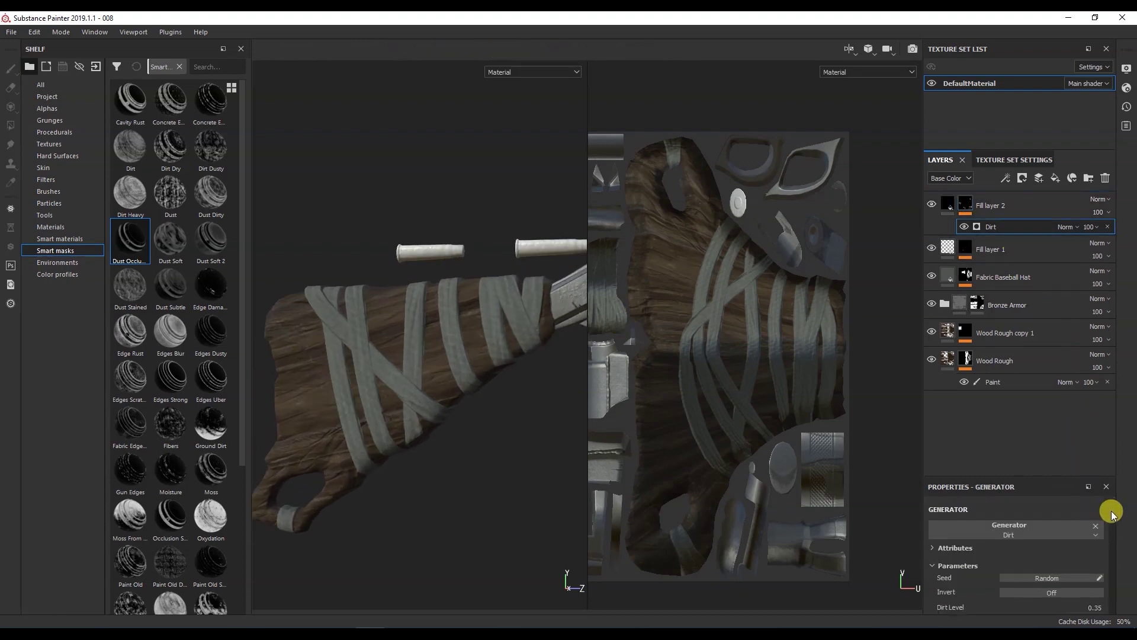
Examine the Dirt generator's parameters and image inputs, and delete Fill layer 2.
drag(1054, 474, 1058, 403)
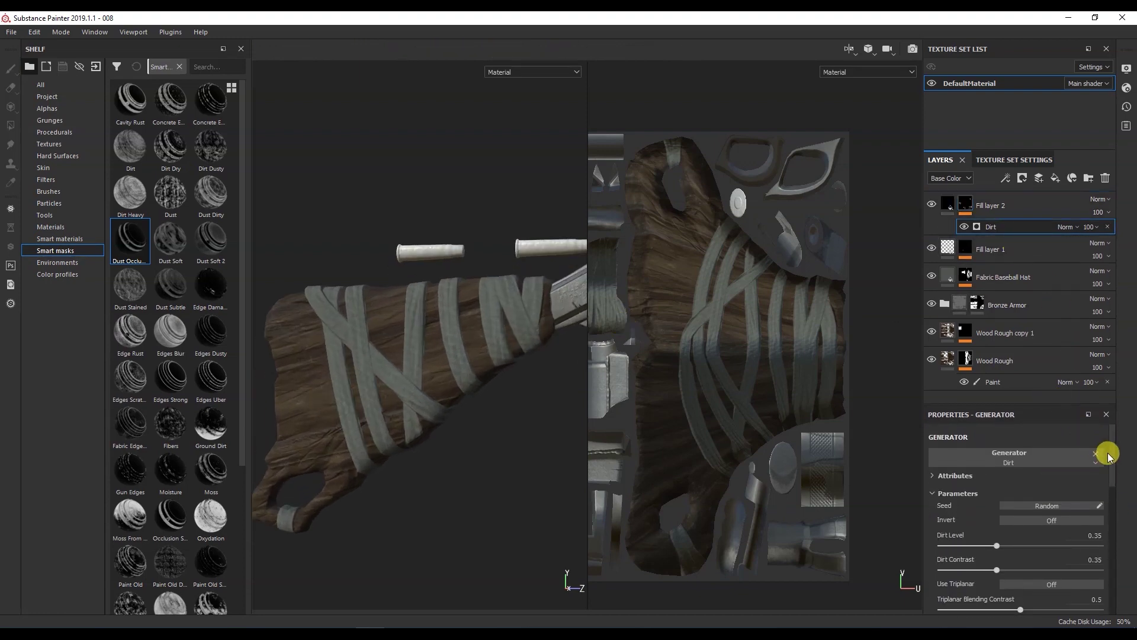
drag(1114, 461, 1112, 548)
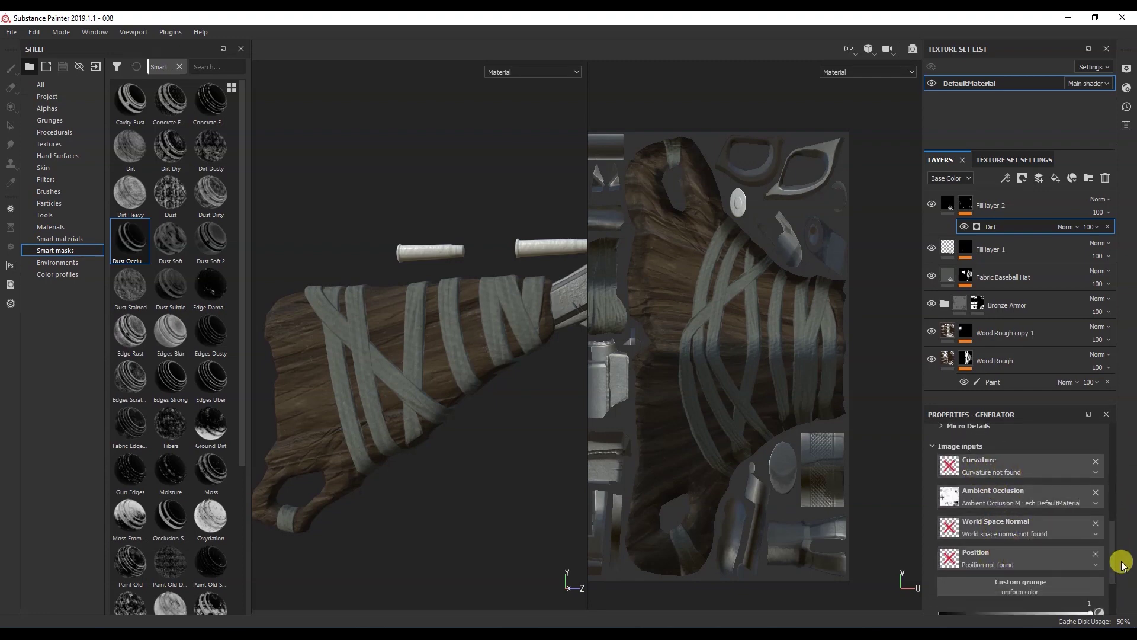
scroll(1116, 560, down, 1)
drag(1115, 560, 1111, 414)
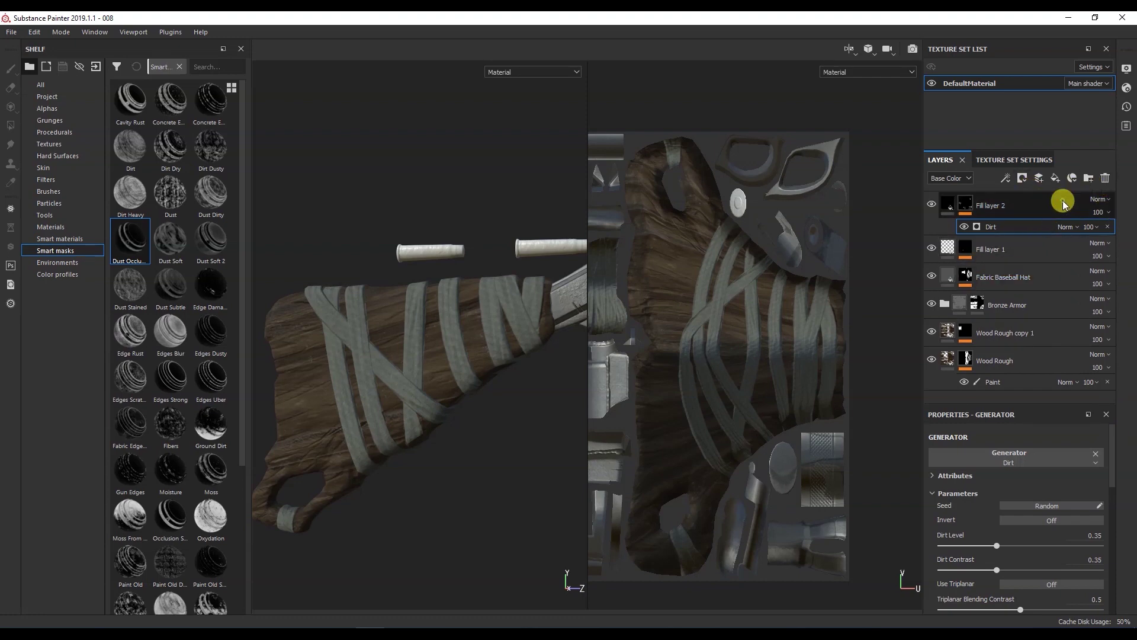
click(1105, 178)
Bake the world space normal, ID, curvature, position and thickness mesh maps, excluding normal and ambient occlusion.
click(1037, 161)
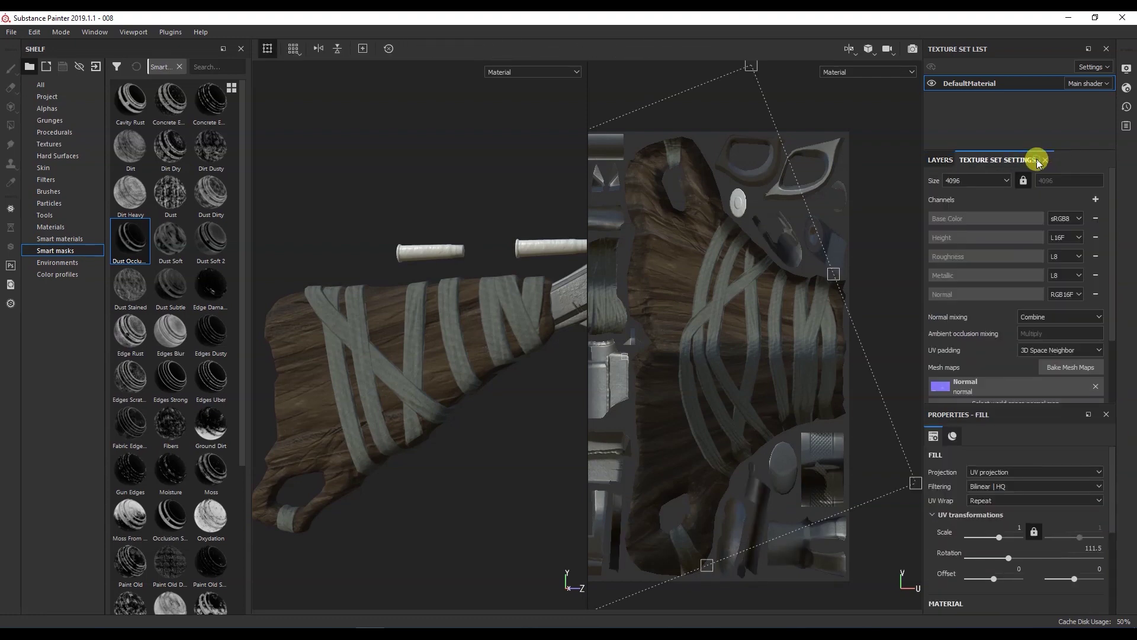
drag(1114, 265, 1115, 274)
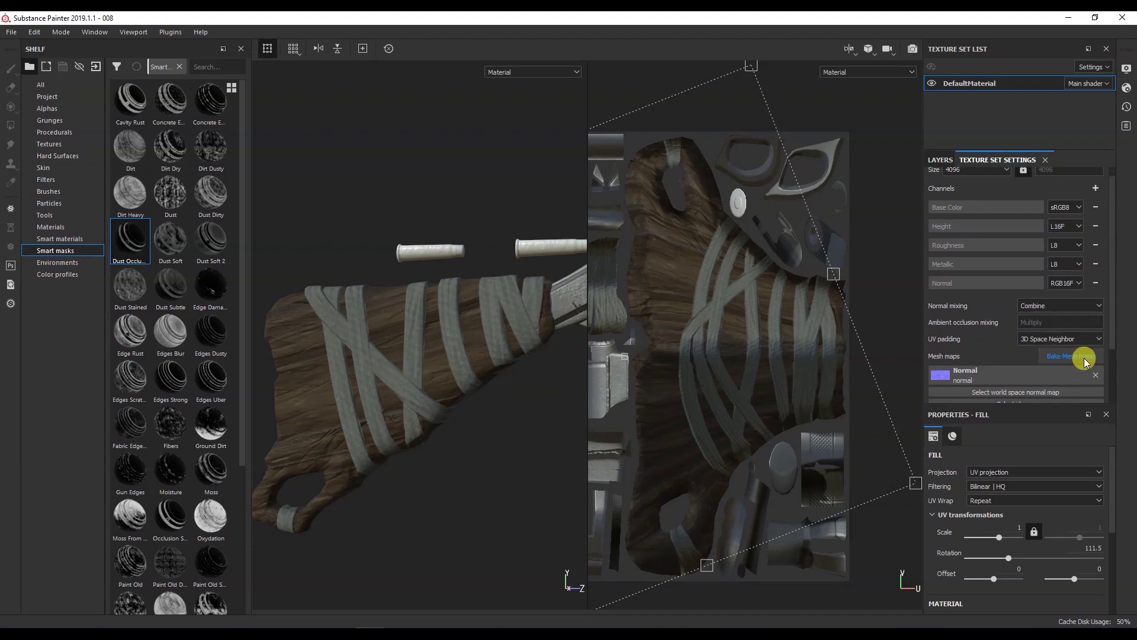
scroll(1113, 331, down, 3)
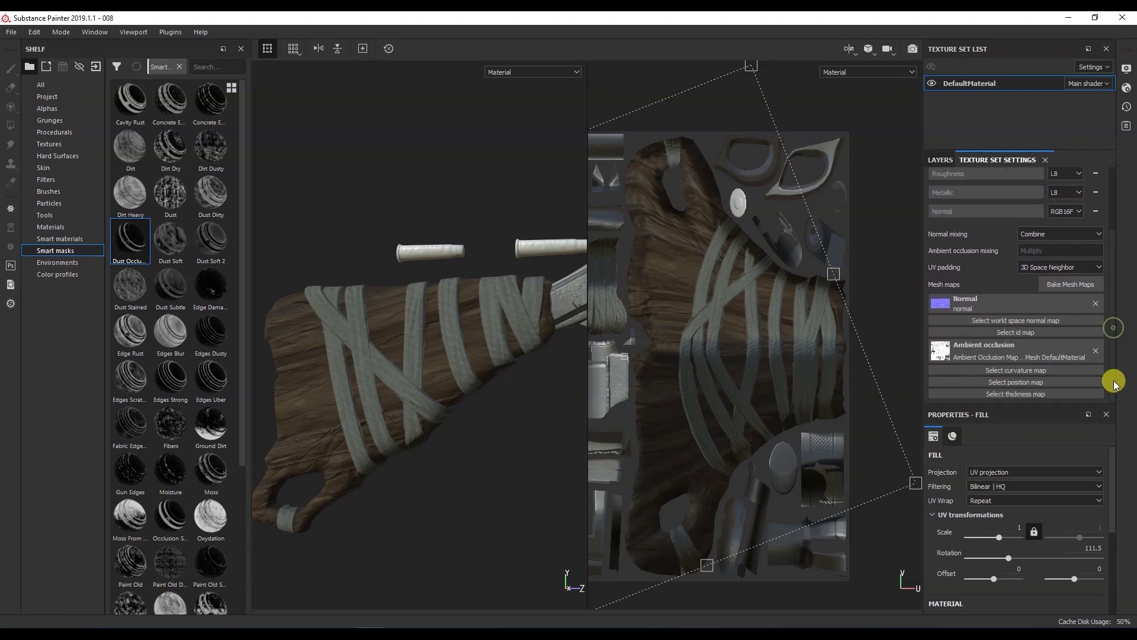
click(1079, 287)
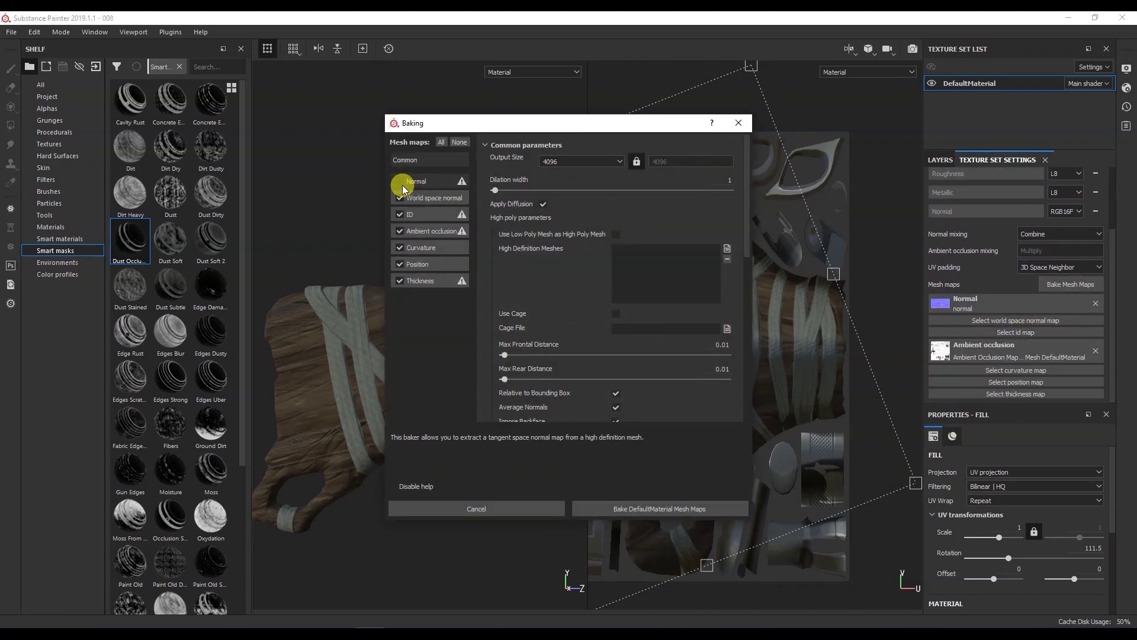
click(399, 231)
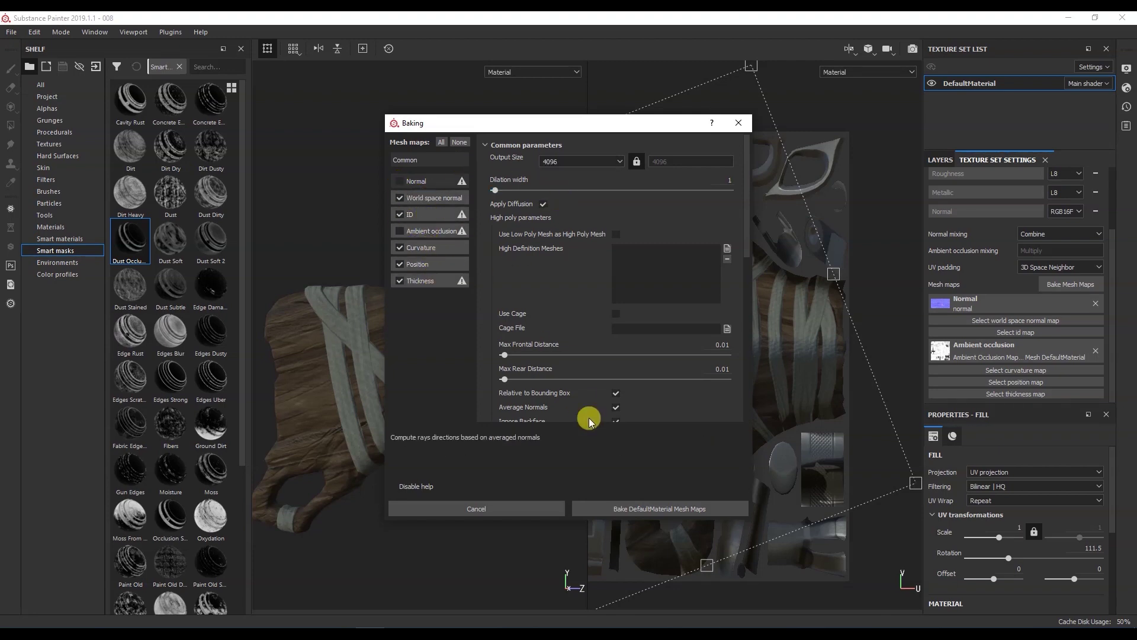
click(680, 508)
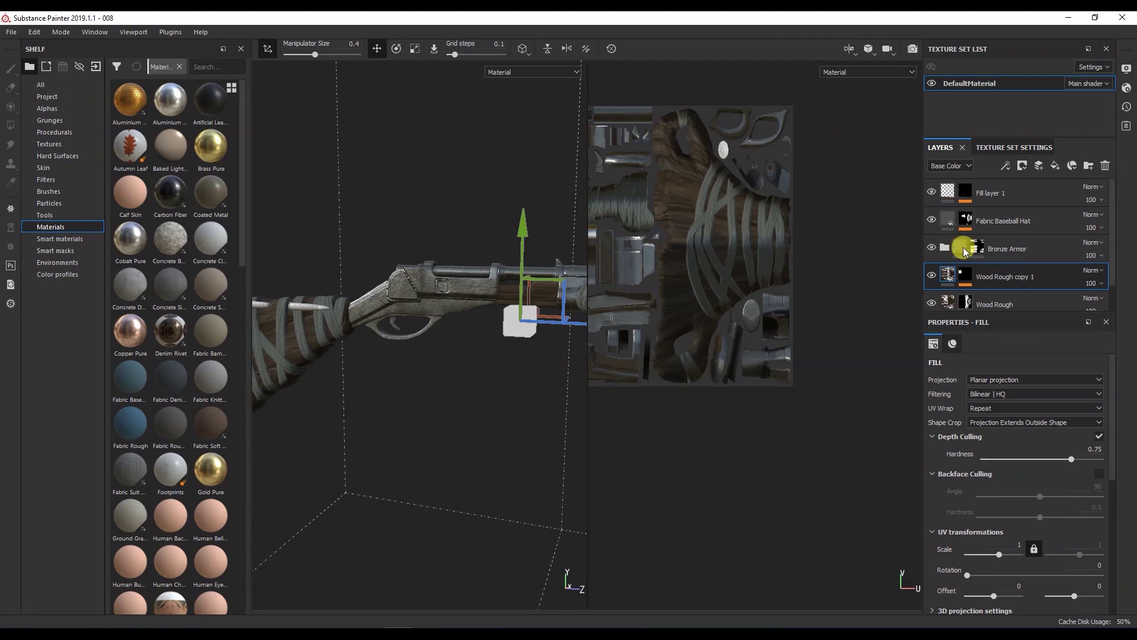
Add a new fill layer and move it to the top of the layer stack.
click(1056, 166)
drag(1026, 264, 1039, 189)
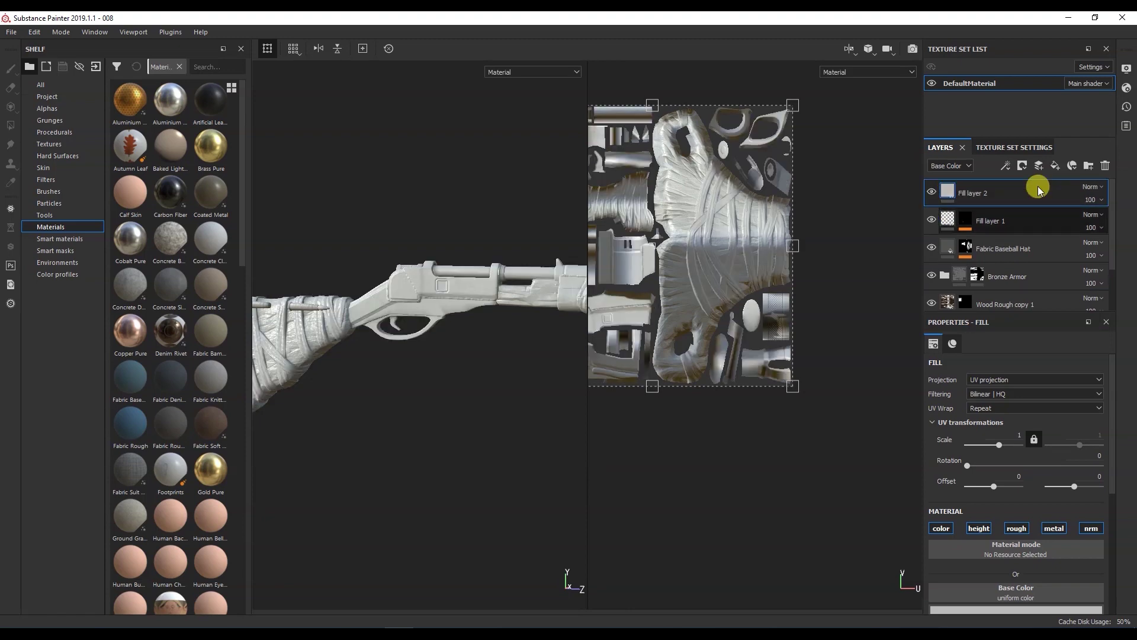
middle_drag(388, 355, 507, 302)
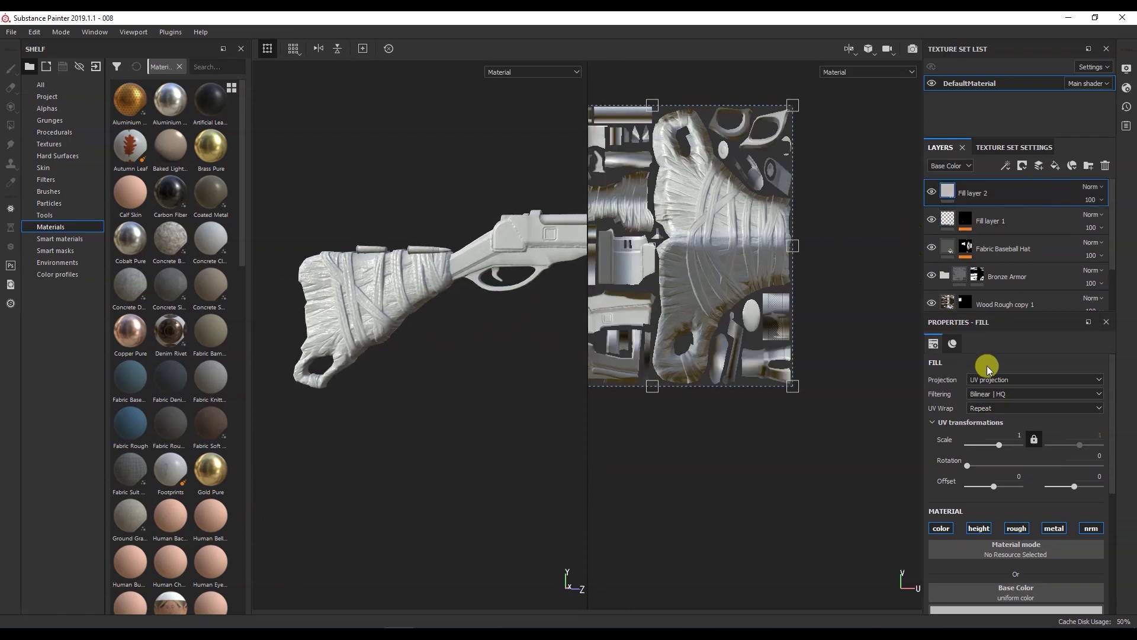
Apply the Dust Occlusion smart mask to Fill layer 2.
click(81, 250)
scroll(237, 155, down, 1)
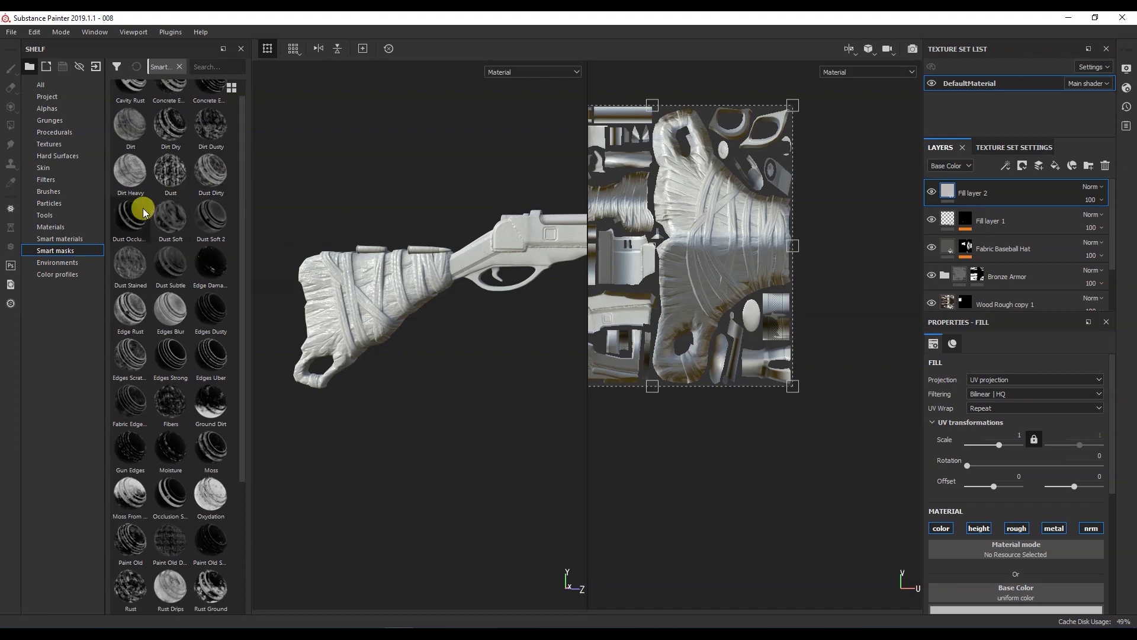
mouse_move(143, 208)
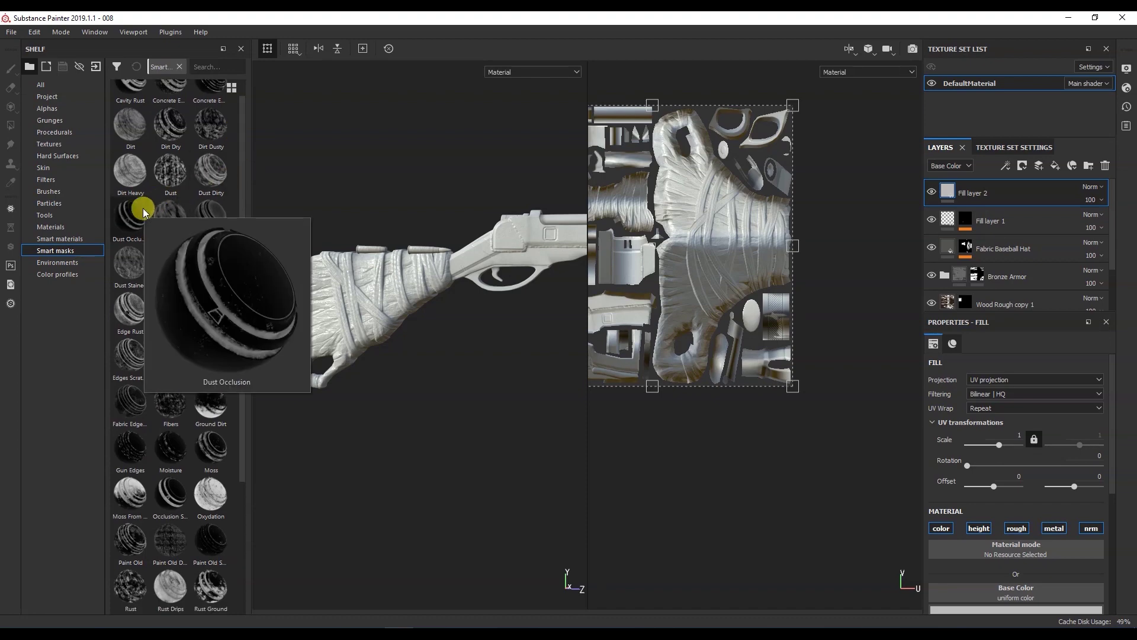
drag(144, 208, 983, 190)
mouse_move(379, 331)
alt+right_down()
mouse_move(355, 296)
mouse_move(372, 316)
alt+right_up()
mouse_move(372, 316)
alt+mouse_down()
mouse_move(406, 325)
mouse_move(427, 312)
mouse_move(391, 329)
alt+mouse_up()
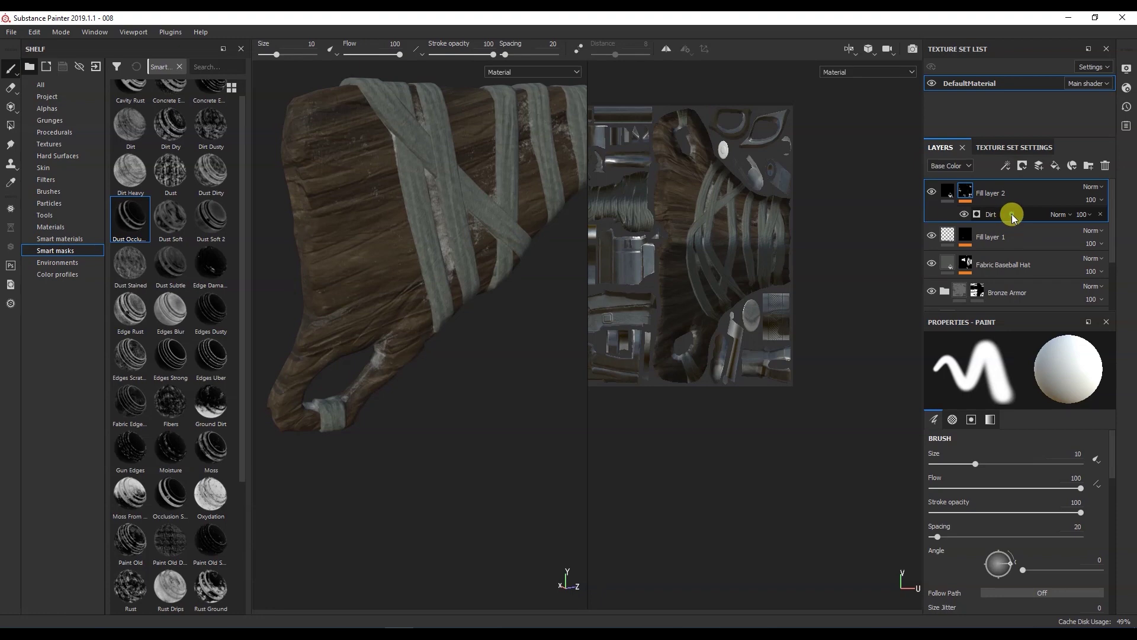
Try the Dirt generator without its ambient occlusion map and undo the removal.
drag(1112, 409, 1128, 579)
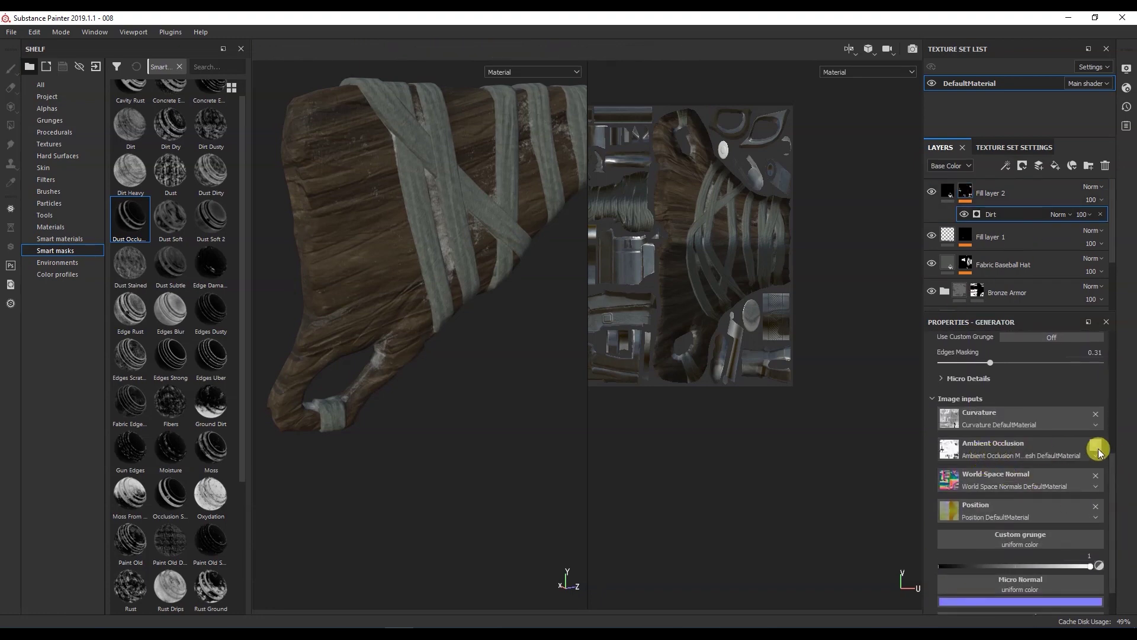
click(1095, 445)
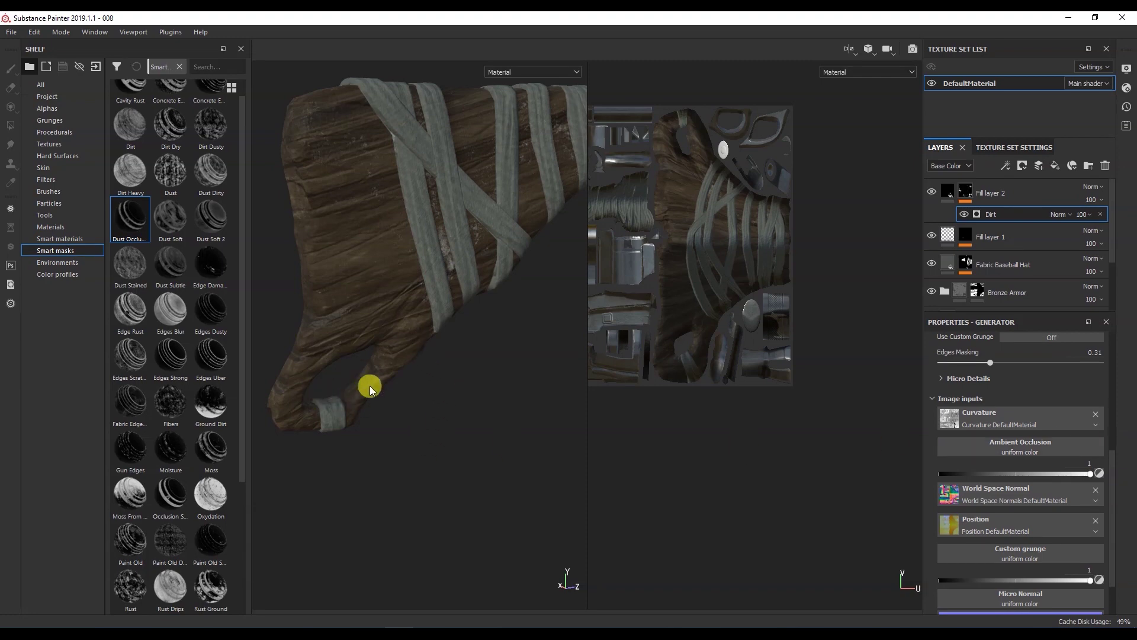
key(ctrl+z)
alt+drag(424, 368, 467, 231)
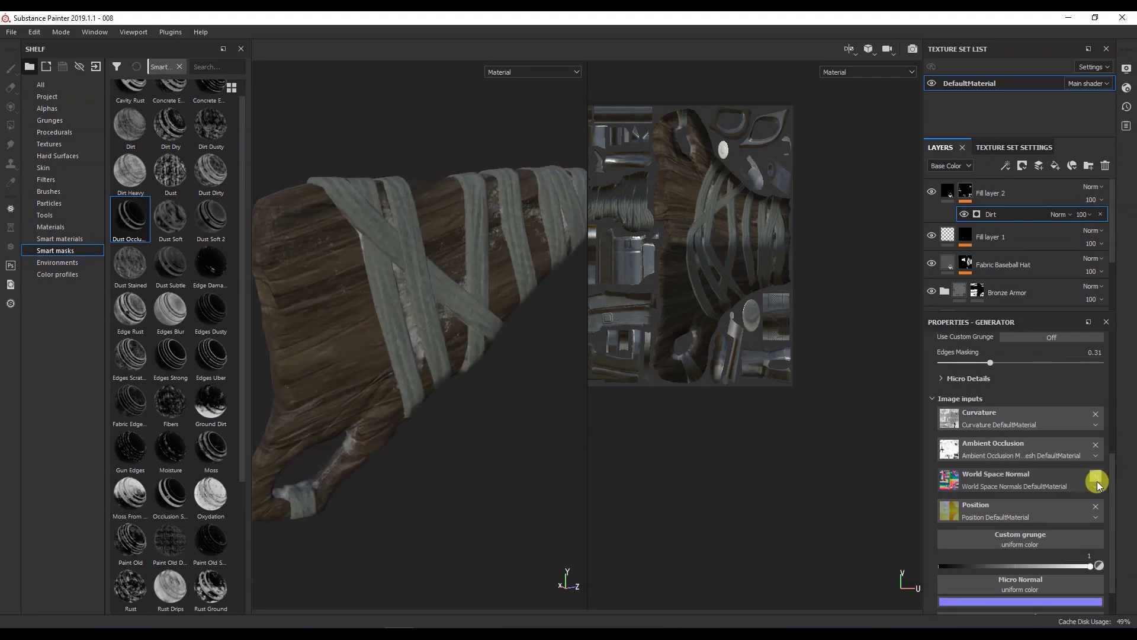
drag(1116, 472, 1107, 312)
Darken the base color of Fill layer 2 to a mid gray.
alt+drag(373, 358, 331, 318)
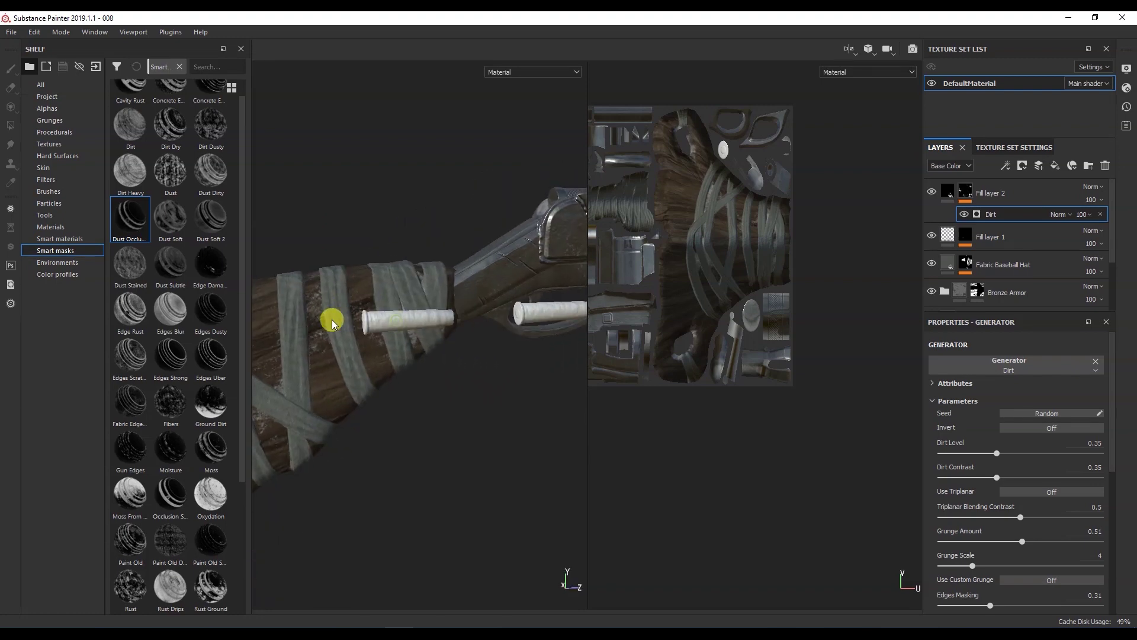
click(948, 191)
click(1001, 609)
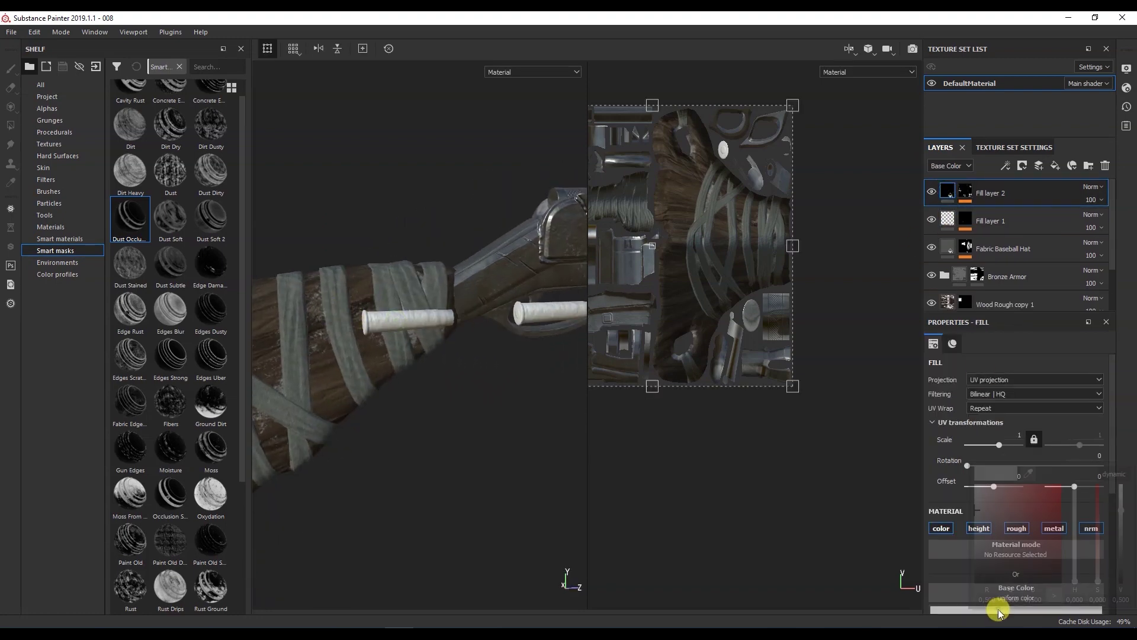
alt+drag(357, 433, 837, 554)
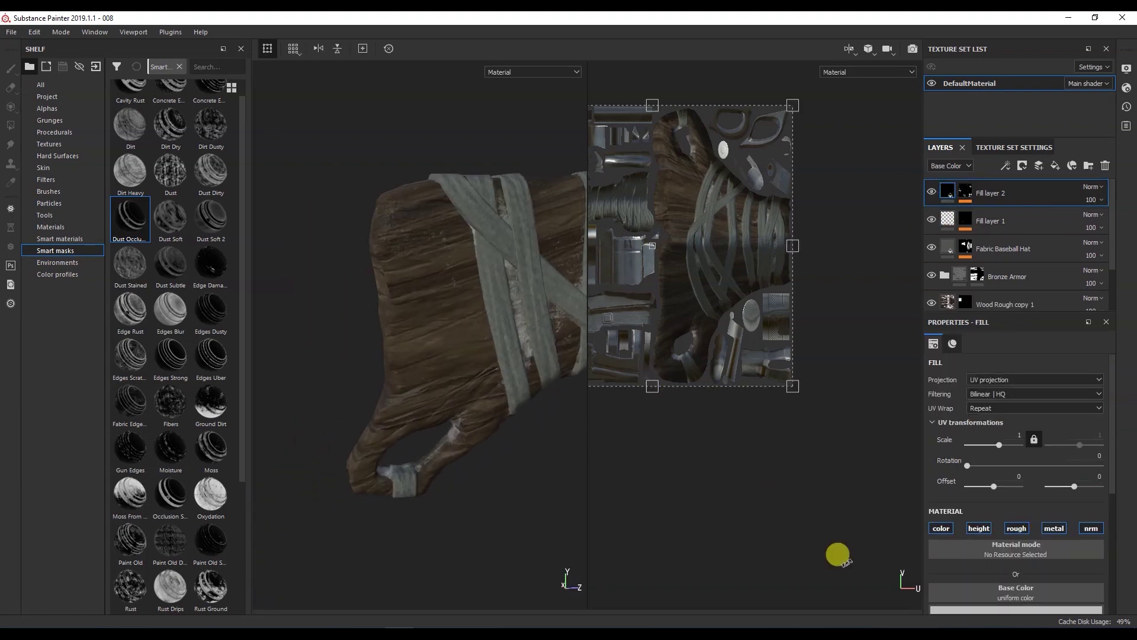
click(954, 609)
drag(955, 529, 917, 533)
Set the Dirt Level of Fill layer 2's Dirt generator to 0.26.
alt+drag(447, 373, 402, 356)
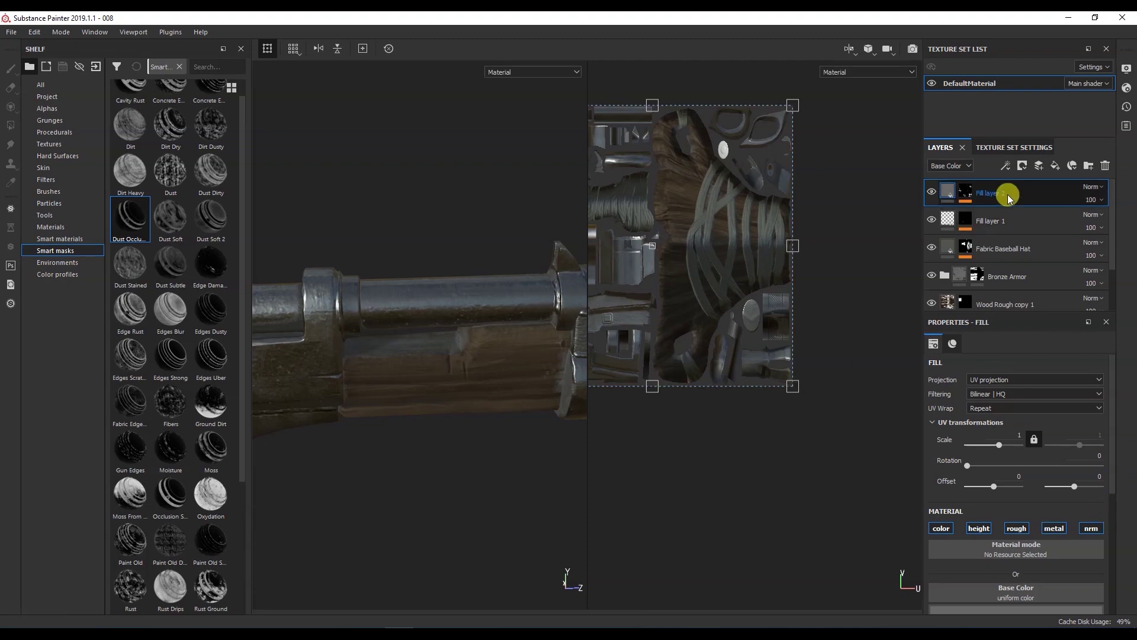
click(1009, 215)
click(1026, 216)
scroll(1110, 415, down, 2)
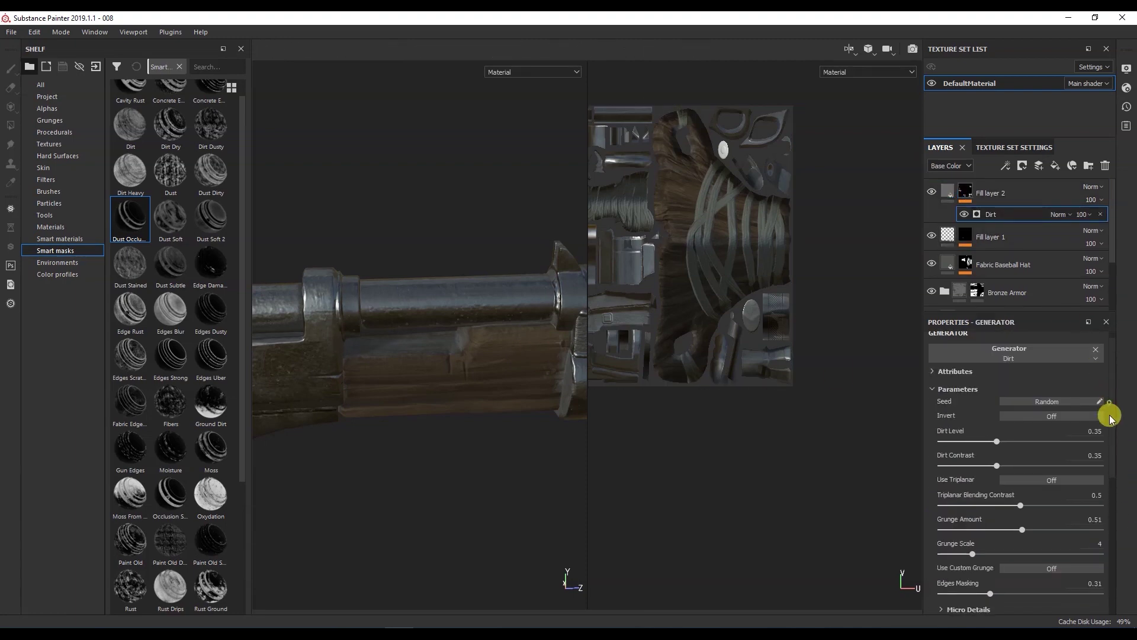
drag(987, 417, 975, 420)
alt+drag(462, 422, 630, 456)
click(982, 416)
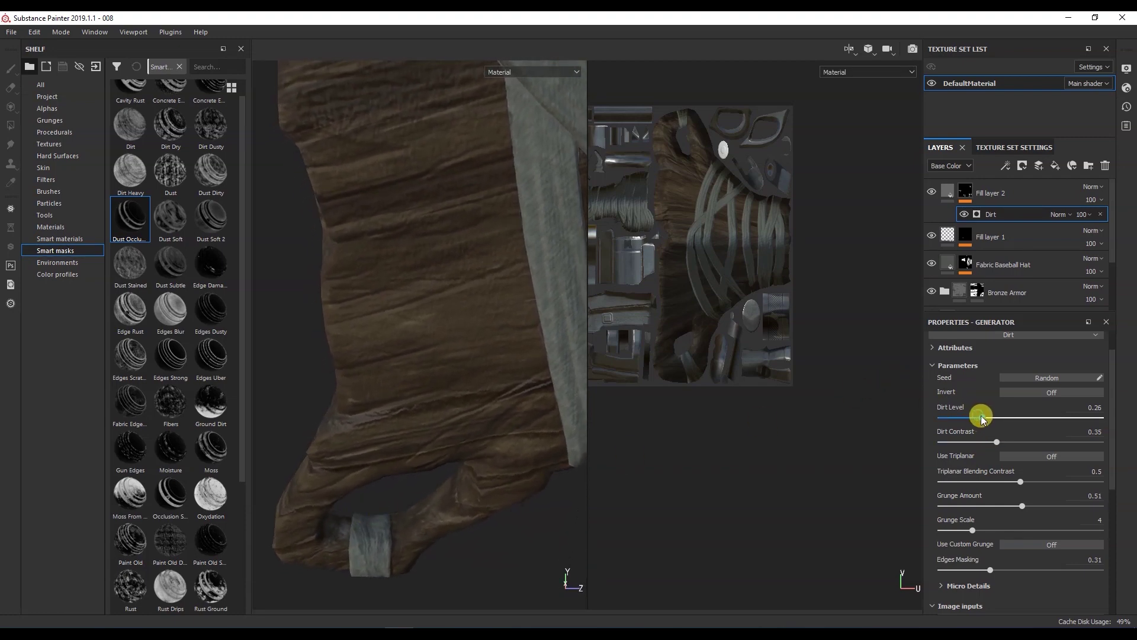
Inspect the rifle in the Mask channel display and return the viewport to the Material display.
alt+drag(457, 437, 479, 282)
click(516, 77)
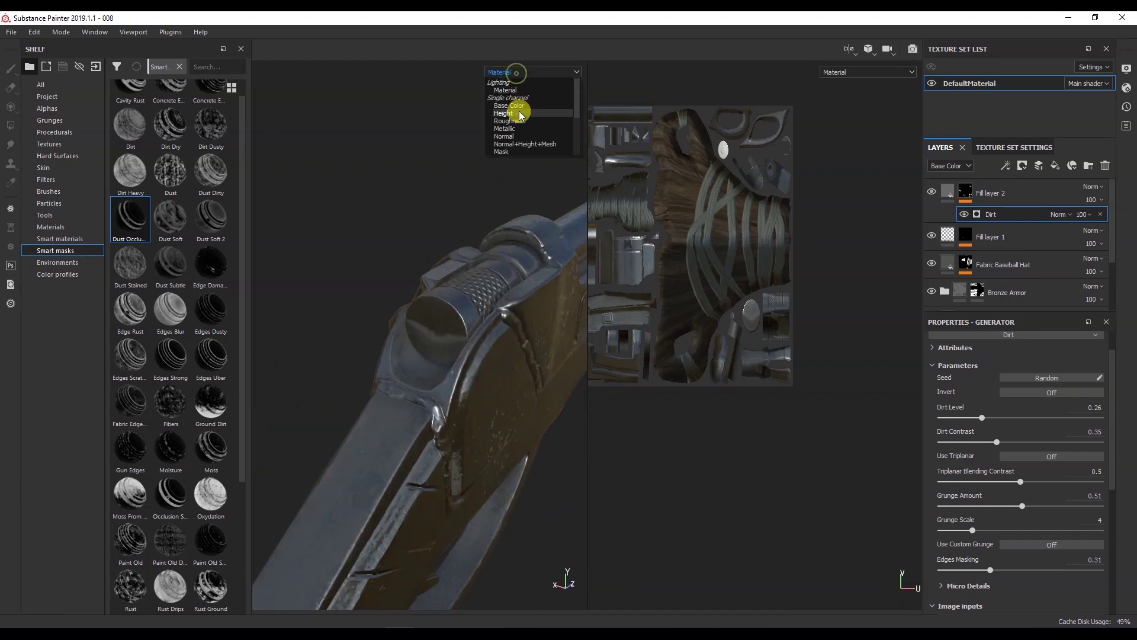
click(509, 153)
alt+drag(458, 256, 482, 324)
click(520, 77)
click(515, 86)
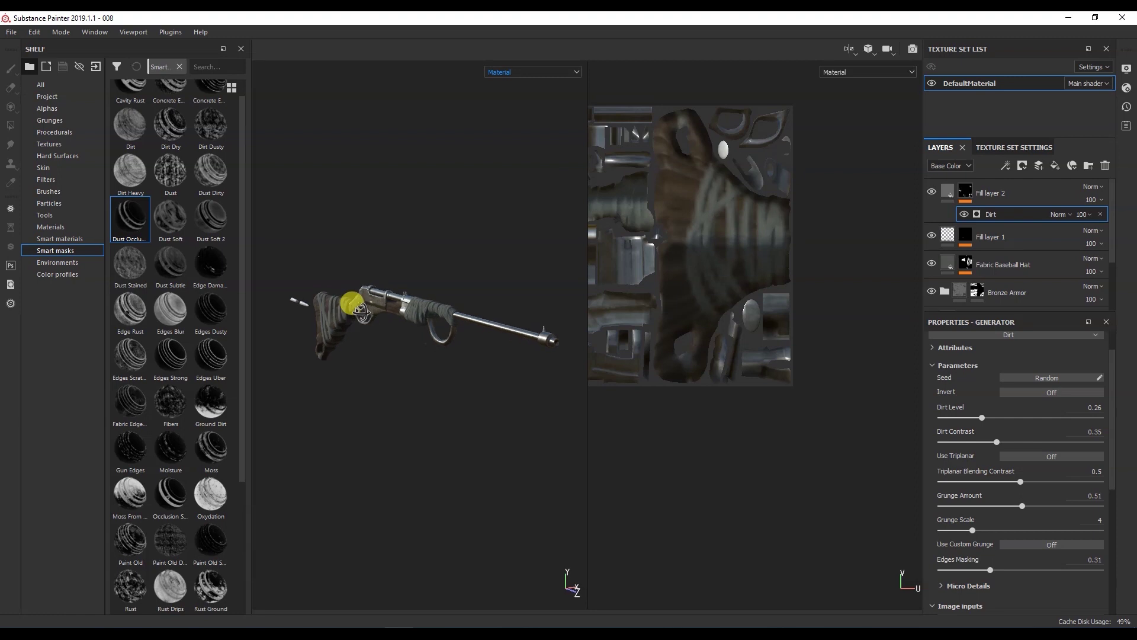
mouse_move(391, 311)
alt+mouse_down()
mouse_move(406, 299)
mouse_move(373, 305)
alt+mouse_up()
Add the Brass Pure material as a new layer directly above Fill layer 2.
click(1041, 296)
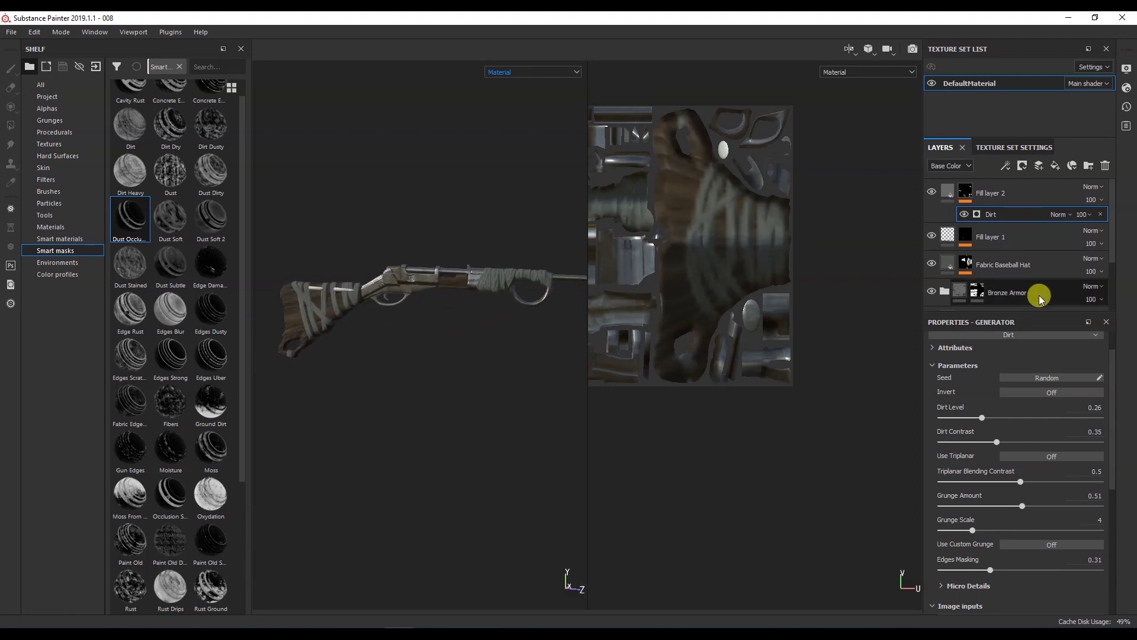
click(1036, 200)
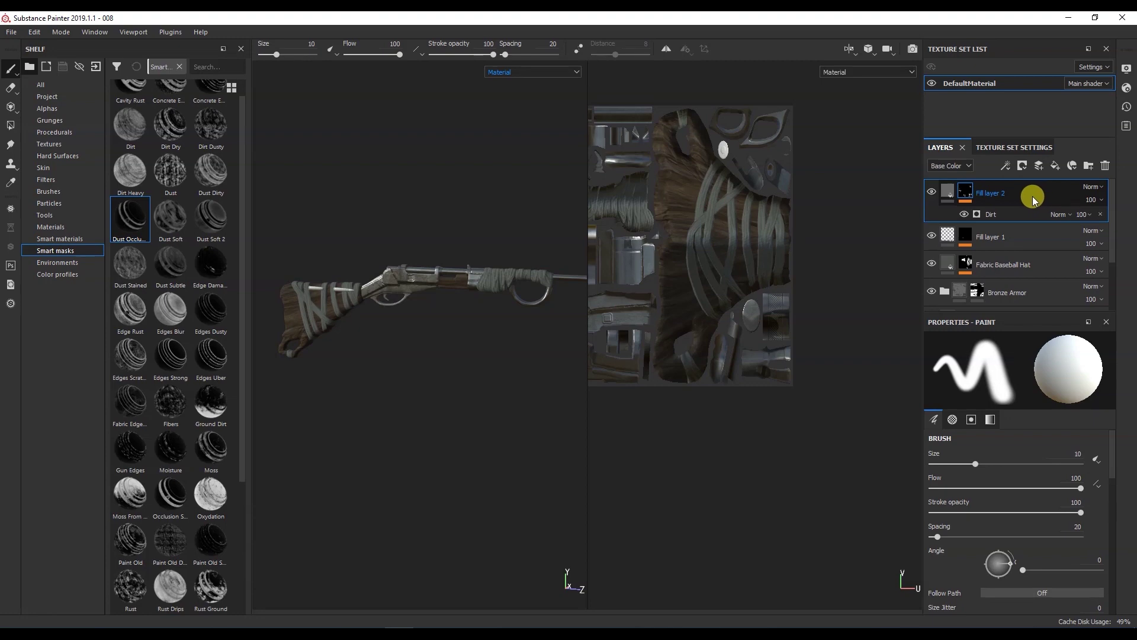
alt+right_drag(436, 264, 402, 268)
alt+drag(402, 268, 370, 321)
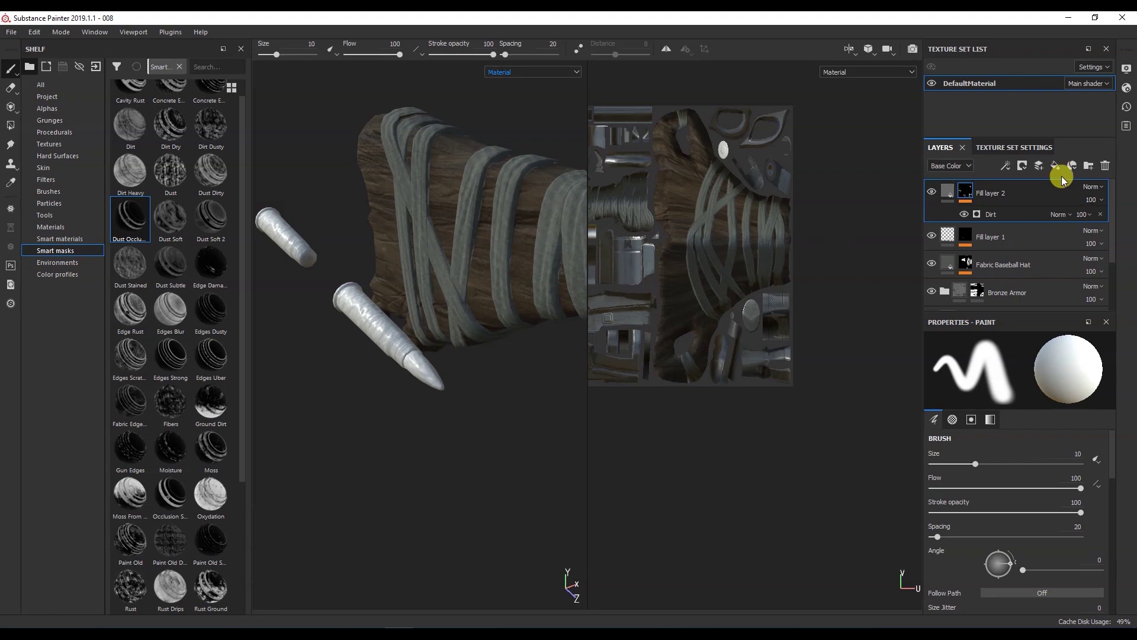
click(61, 229)
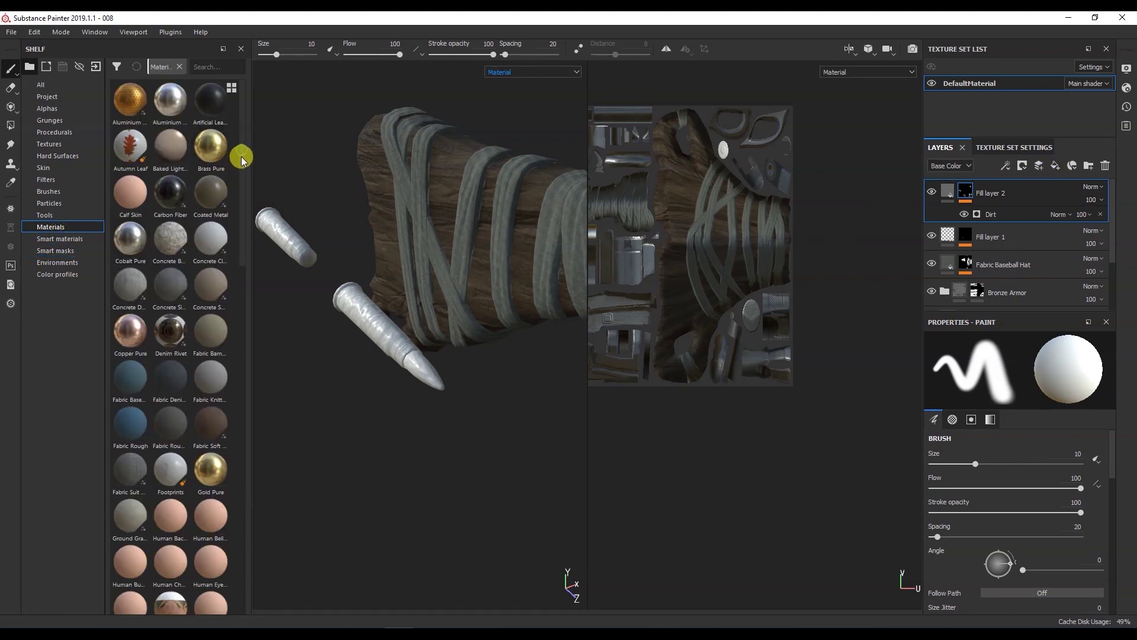
drag(212, 150, 1026, 180)
Give the Brass Pure layer a black mask and reveal the brass on the bullets with Polygon Fill.
alt+drag(353, 328, 436, 340)
right_click(948, 188)
click(972, 212)
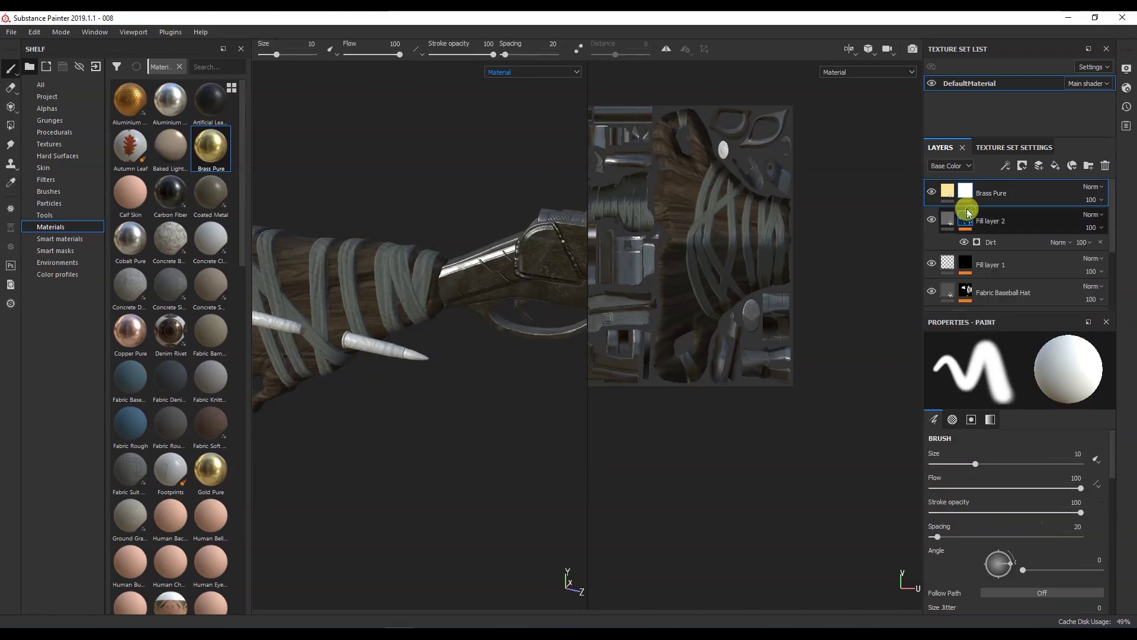
click(11, 110)
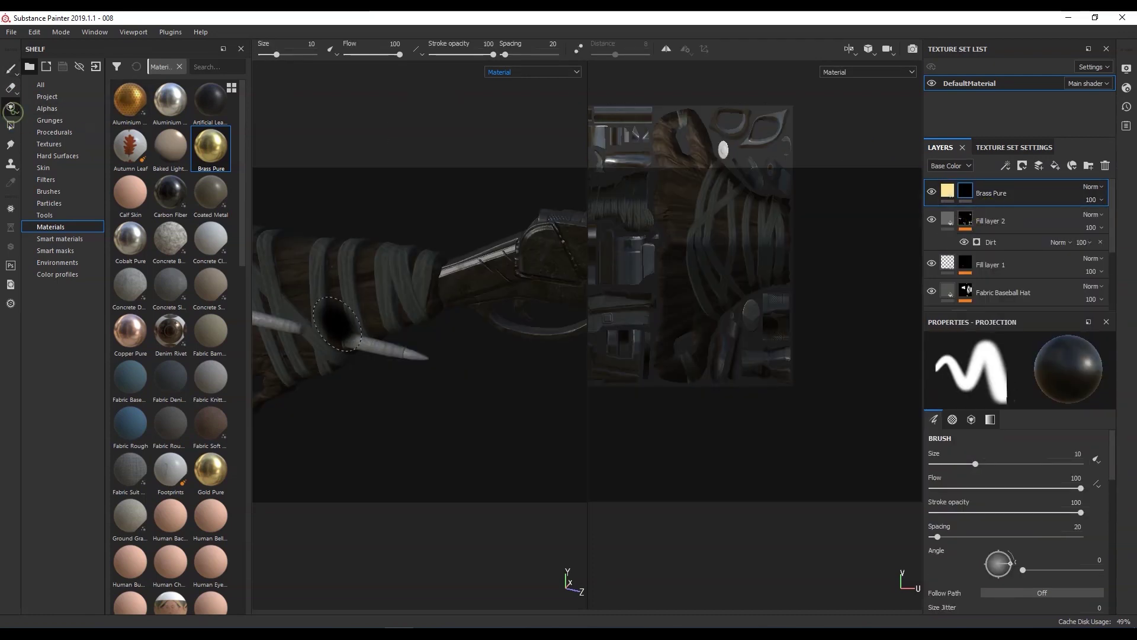
click(11, 126)
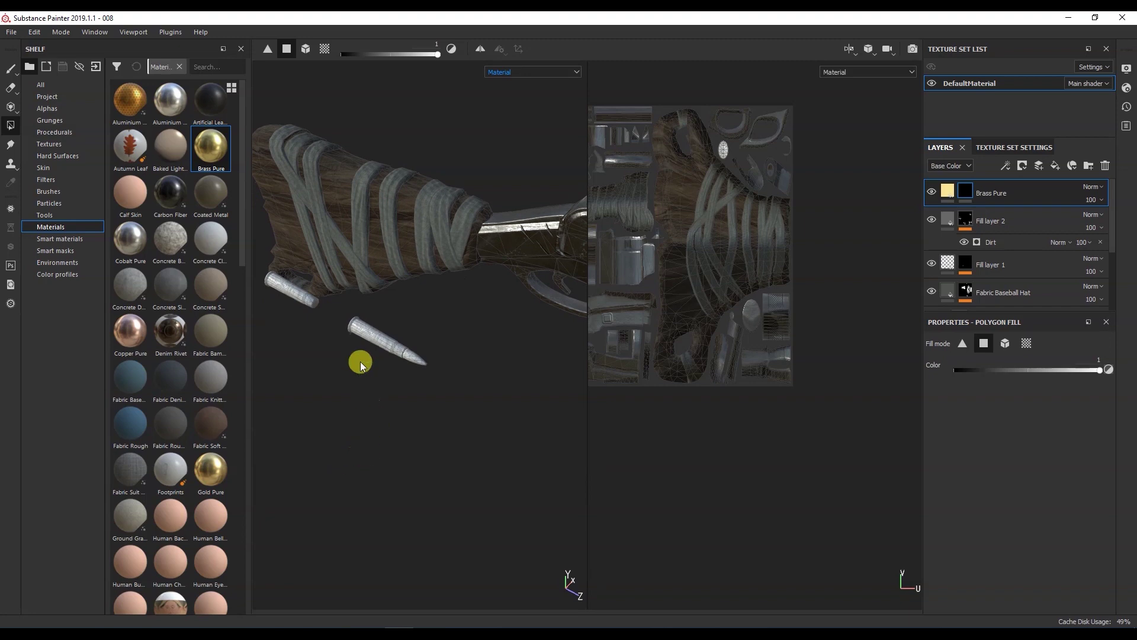
drag(421, 372, 443, 386)
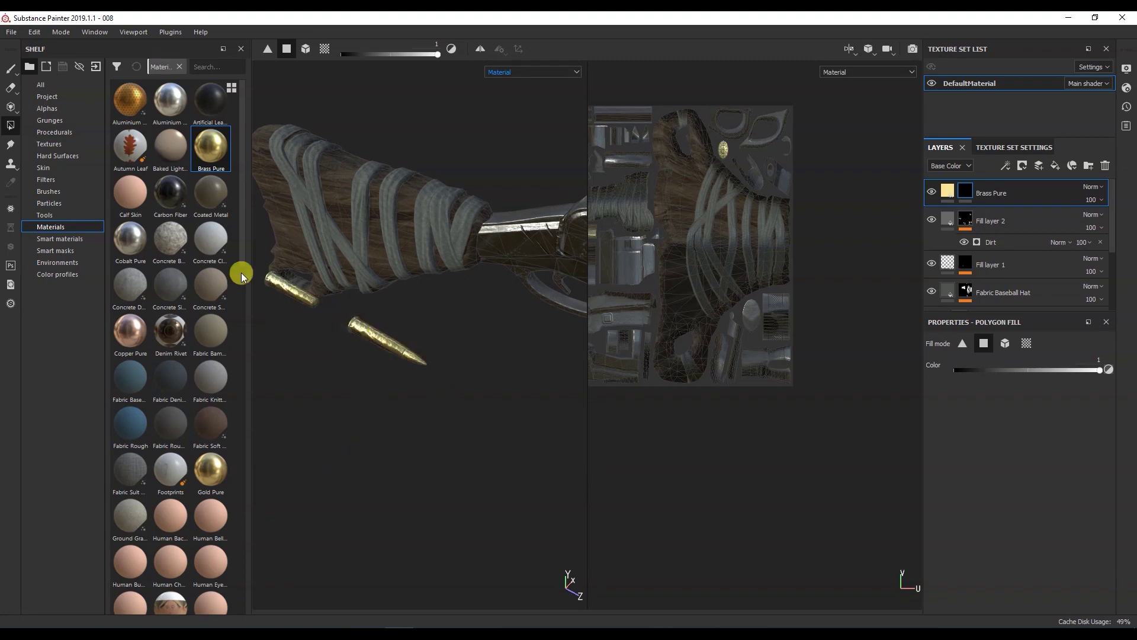
Bring reptile_alpha.png from the desktop folder into Substance Painter's resource import.
click(20, 75)
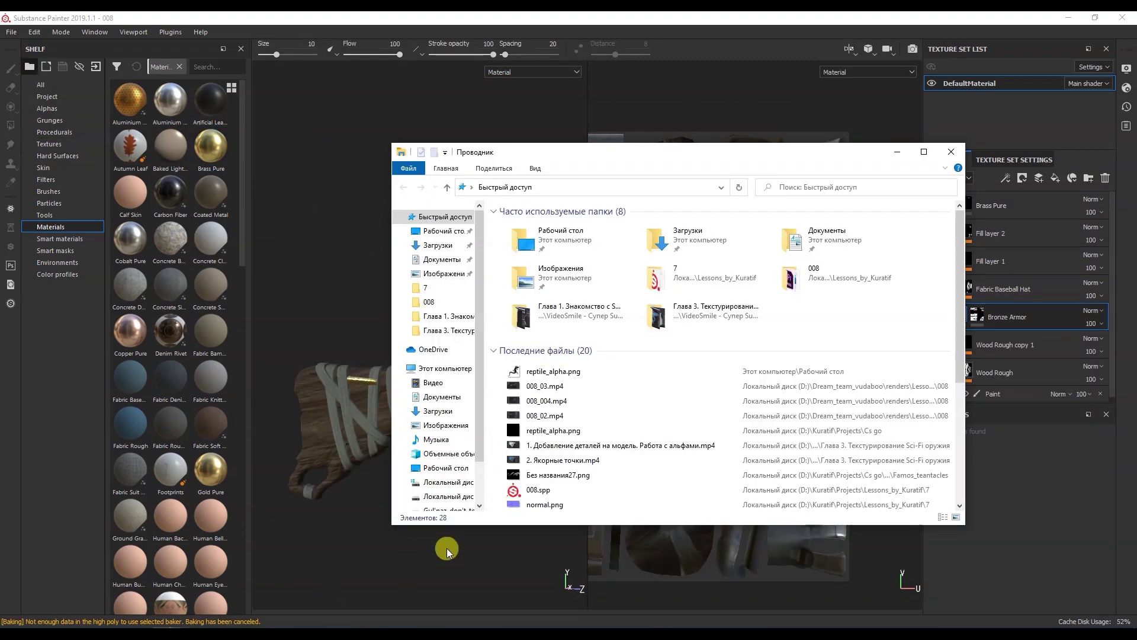
click(445, 467)
drag(609, 161, 793, 201)
drag(719, 314, 180, 290)
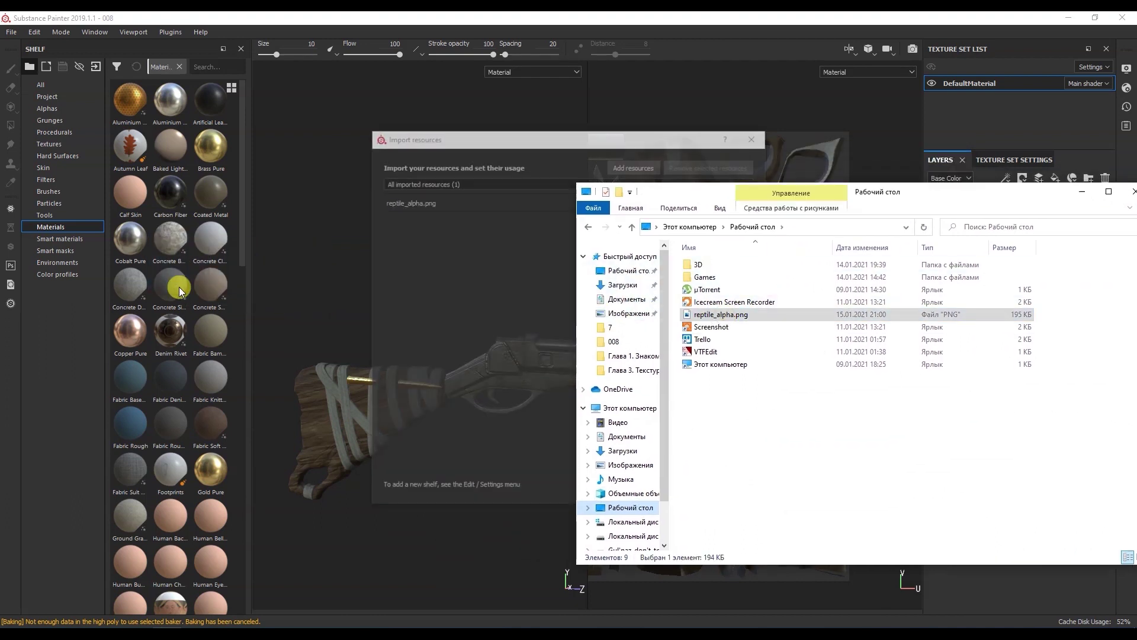
click(1082, 197)
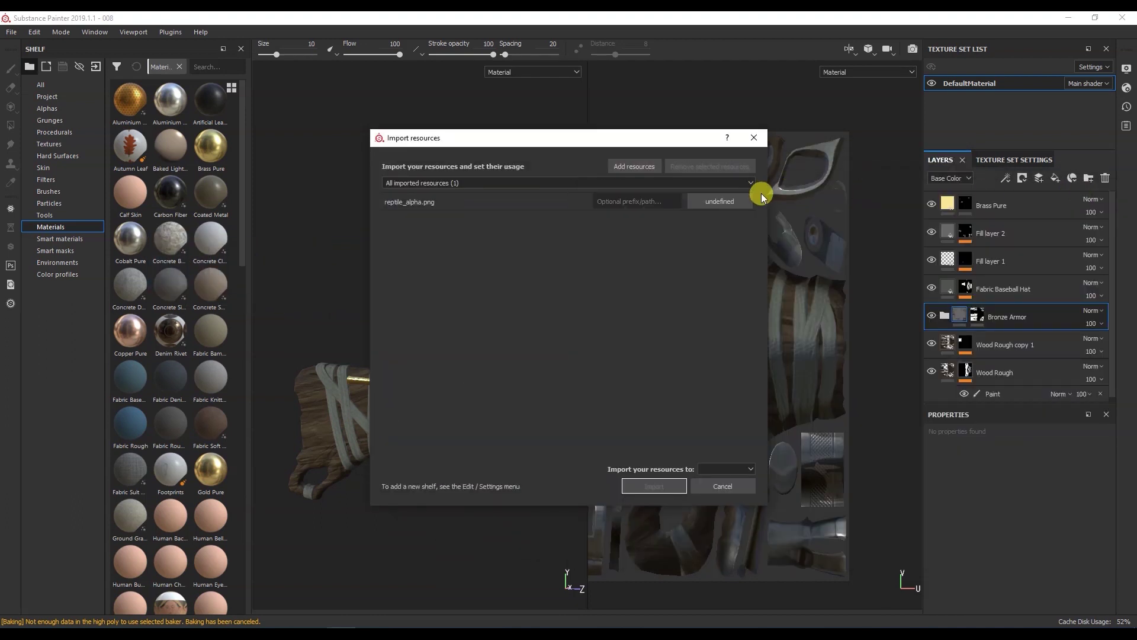
Import reptile_alpha.png as a texture into project '008'.
click(730, 203)
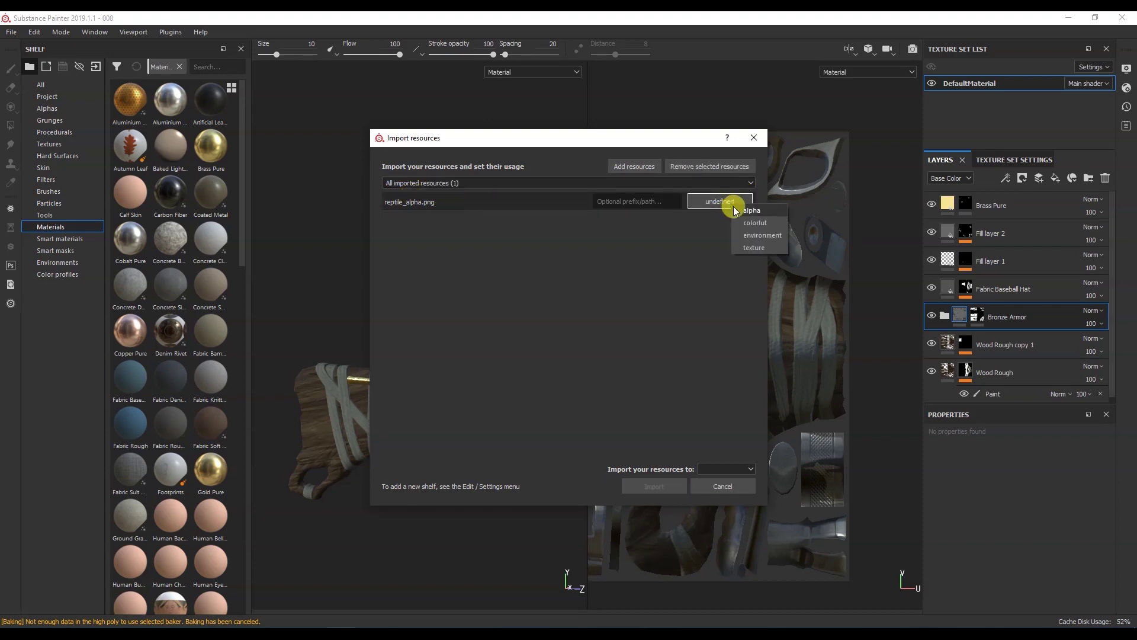
click(744, 247)
click(720, 467)
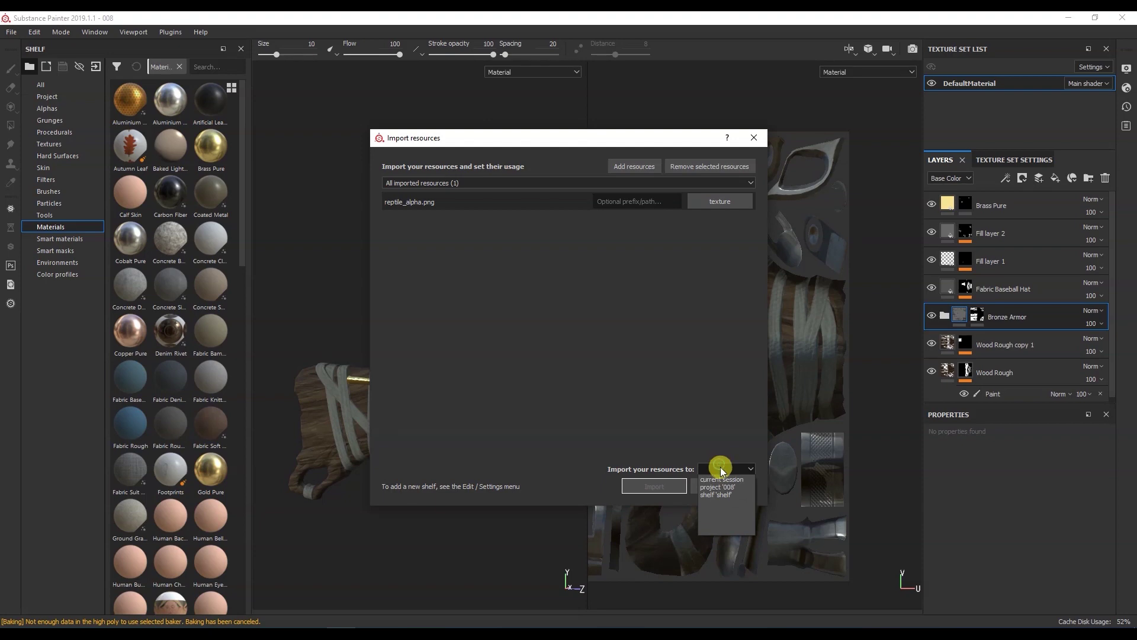
click(722, 487)
click(664, 485)
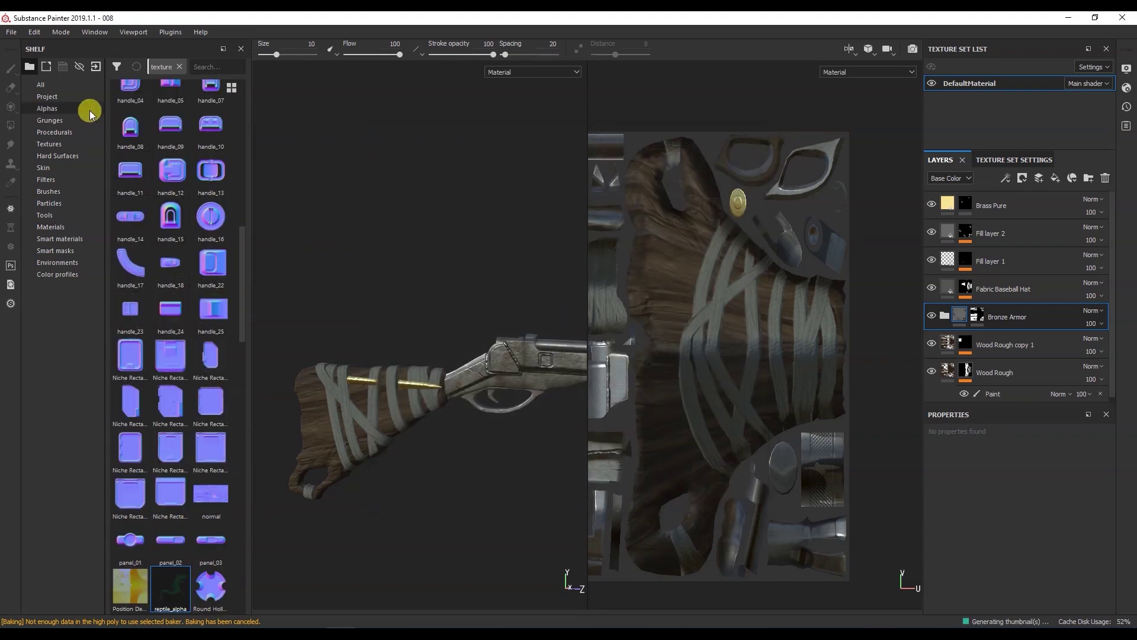
Create a fill layer above Brass Pure and keep only its color channel enabled.
click(63, 144)
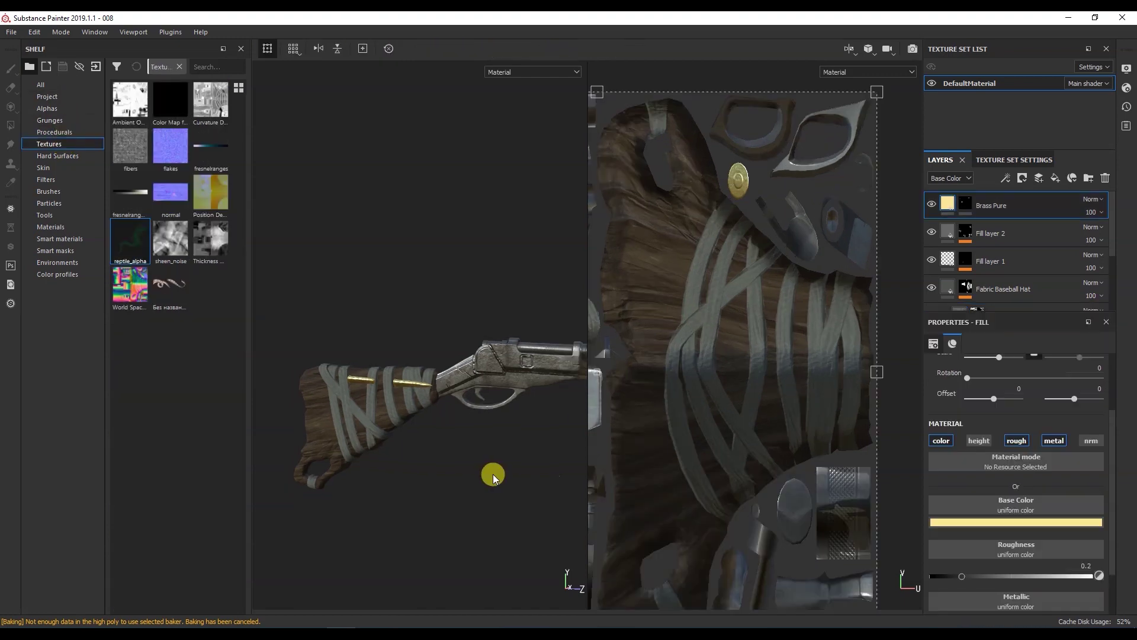
click(1044, 179)
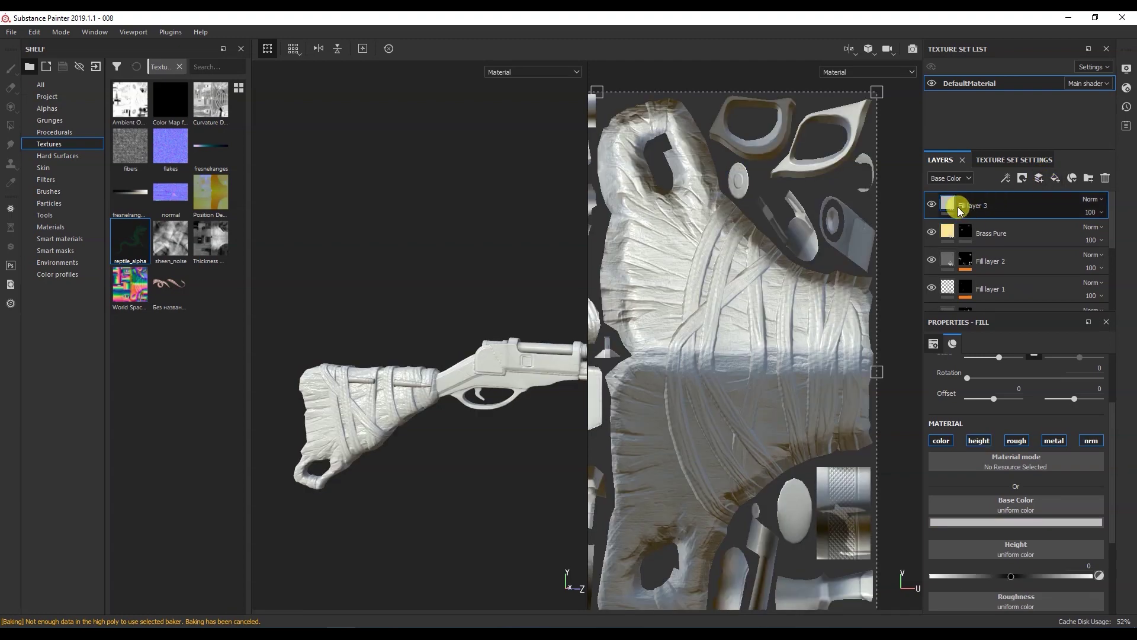
click(976, 441)
click(1014, 440)
click(1051, 440)
click(1091, 442)
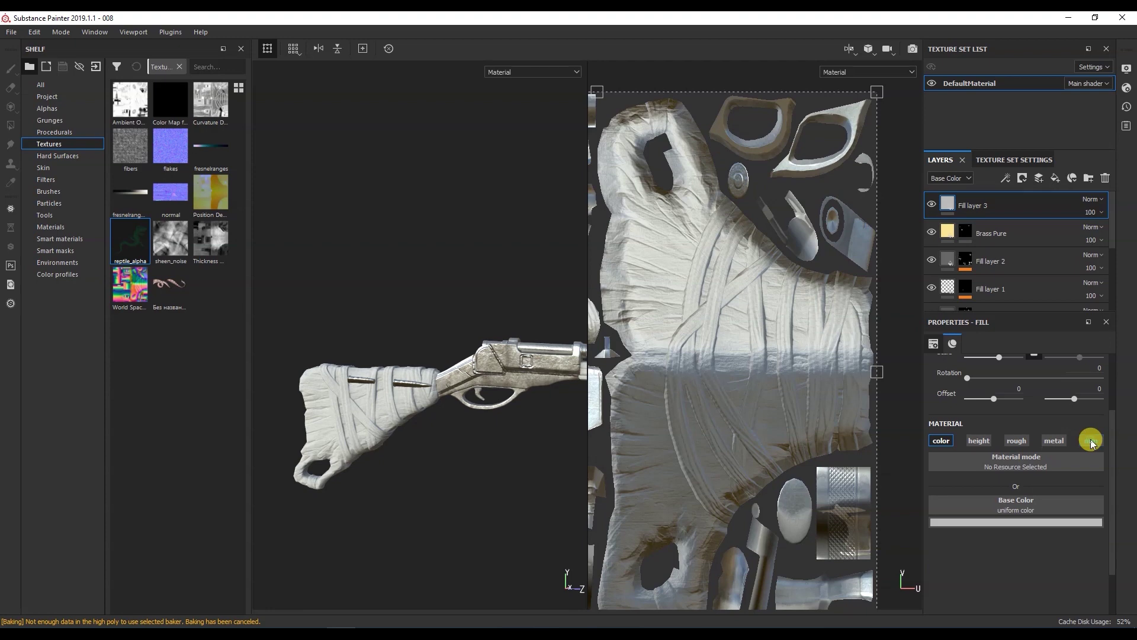
Assign the reptile_alpha texture as Fill layer 3's base color and scale it to about 2.42 by 3.02 in UV space.
drag(126, 243, 976, 496)
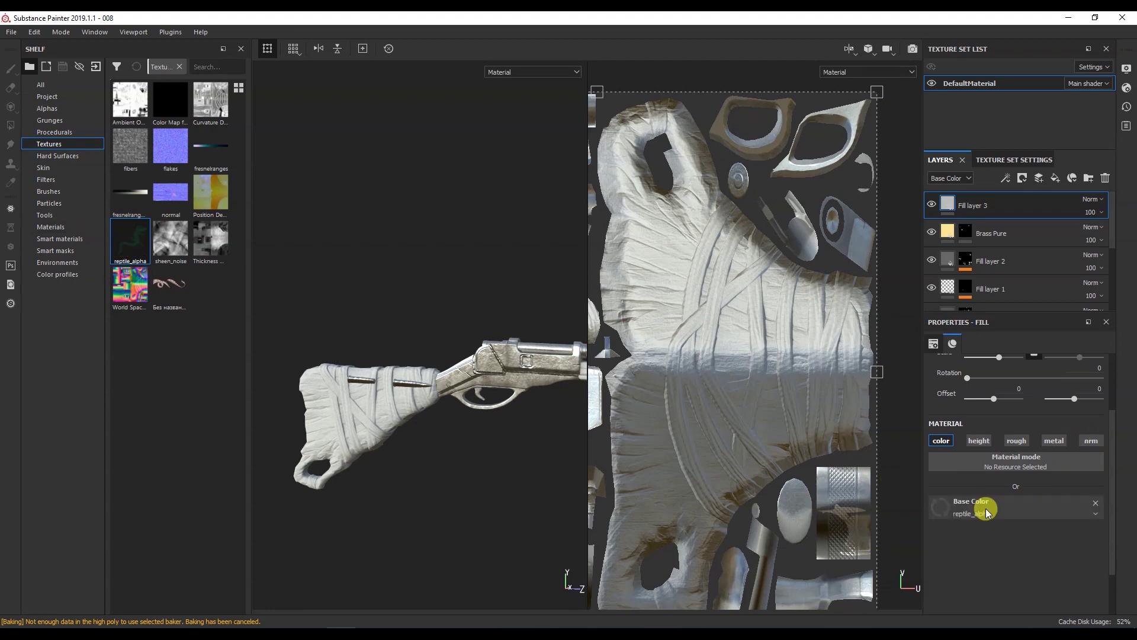
drag(976, 498, 975, 499)
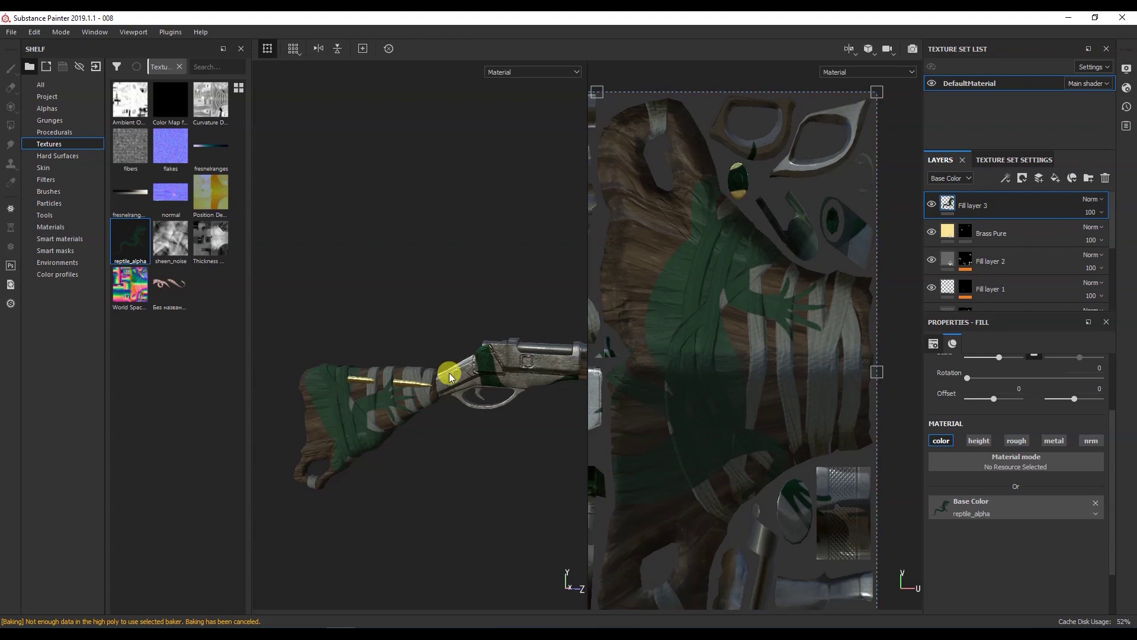
drag(859, 85, 845, 161)
scroll(687, 373, down, 3)
drag(856, 203, 740, 280)
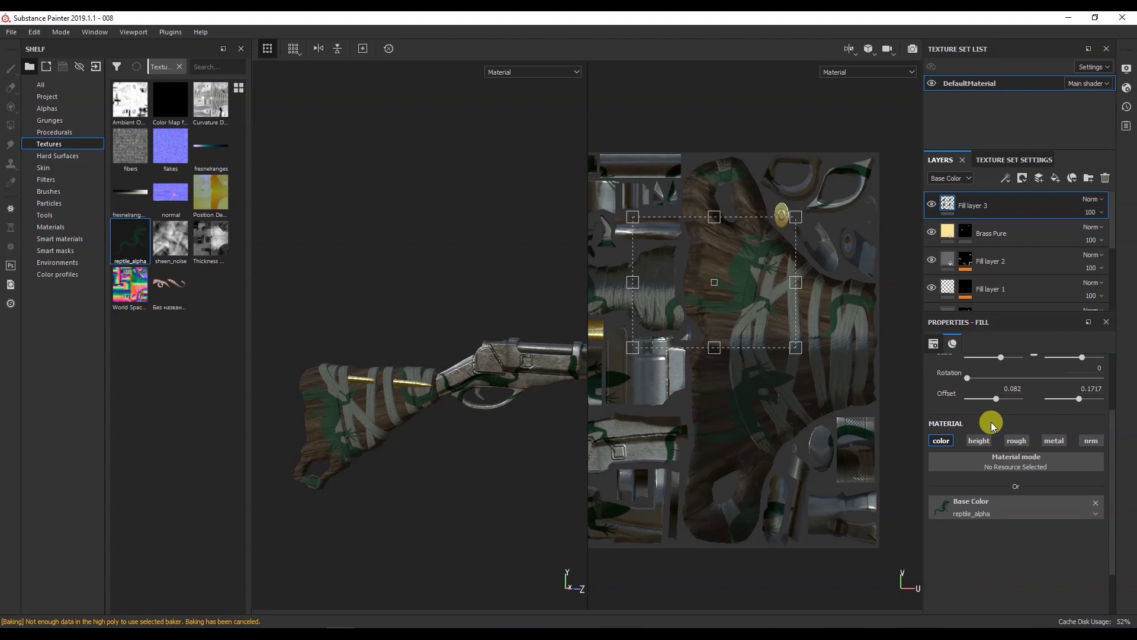
Set the UV Wrap of Fill layer 3 to None.
scroll(1109, 460, up, 3)
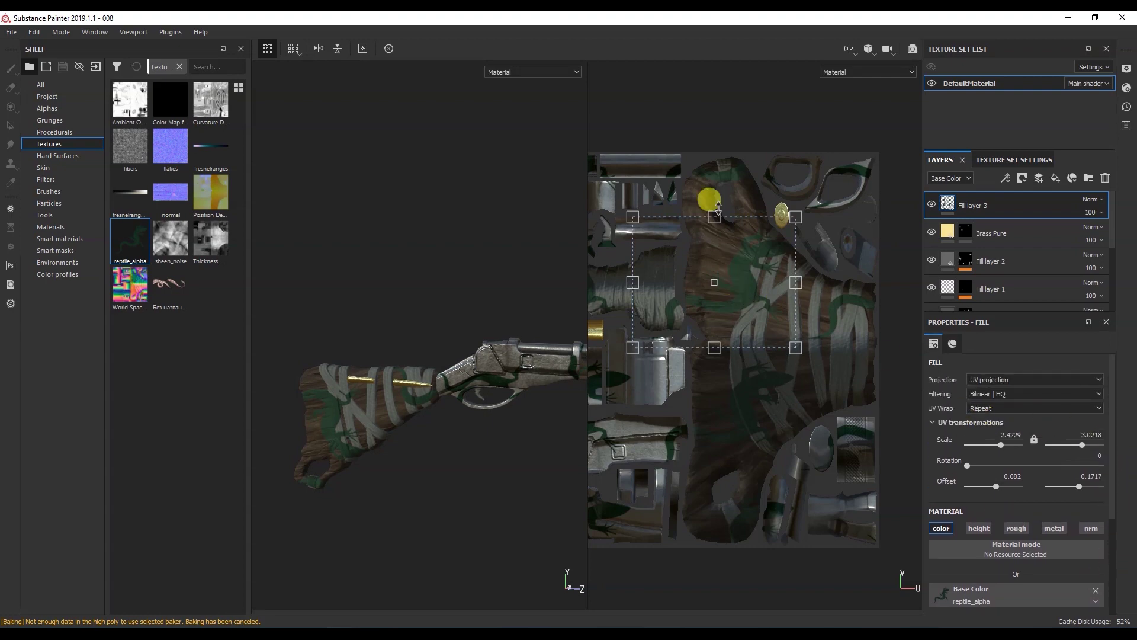
click(981, 408)
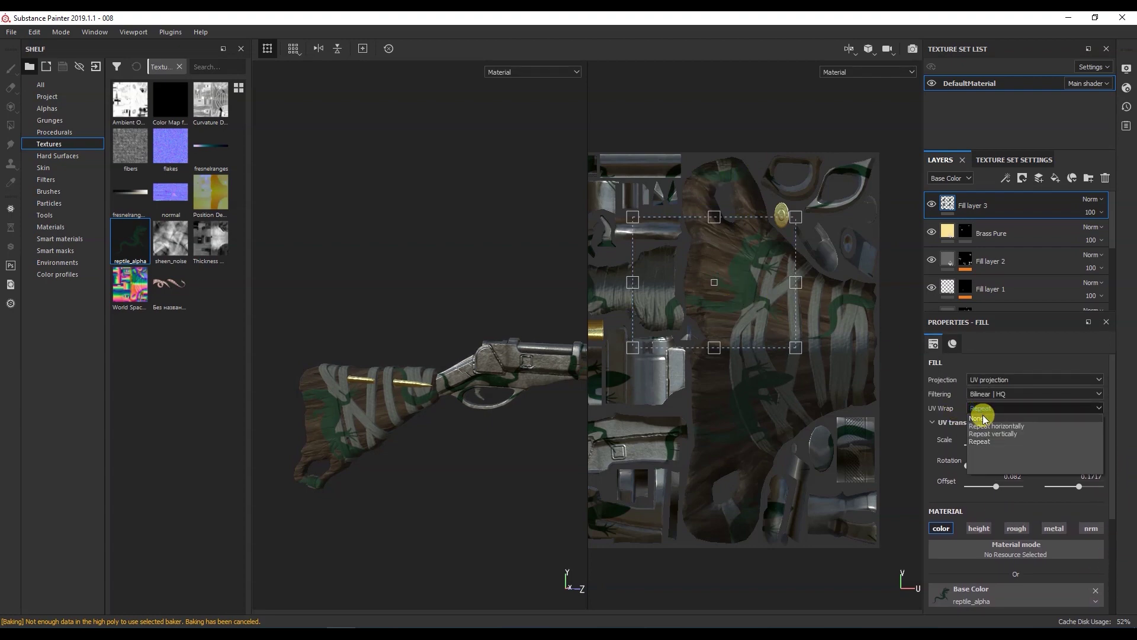
click(983, 416)
scroll(694, 246, down, 2)
scroll(696, 244, up, 2)
Flip, shrink and move the reptile image onto the wooden stock, at a scale of about -3.16 by -3.55 and offset of about 0.22, 0.17.
drag(739, 217, 687, 338)
drag(714, 293, 786, 287)
drag(855, 220, 826, 228)
drag(785, 290, 787, 286)
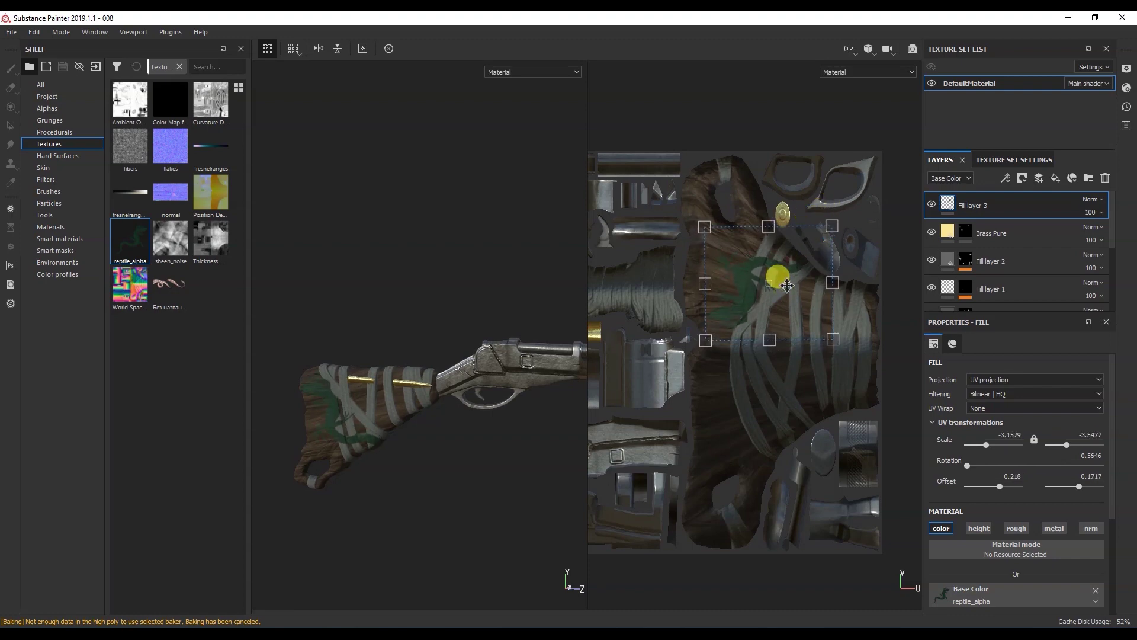
Rotate the reptile image on the stock to about 351 degrees.
scroll(330, 450, up, 5)
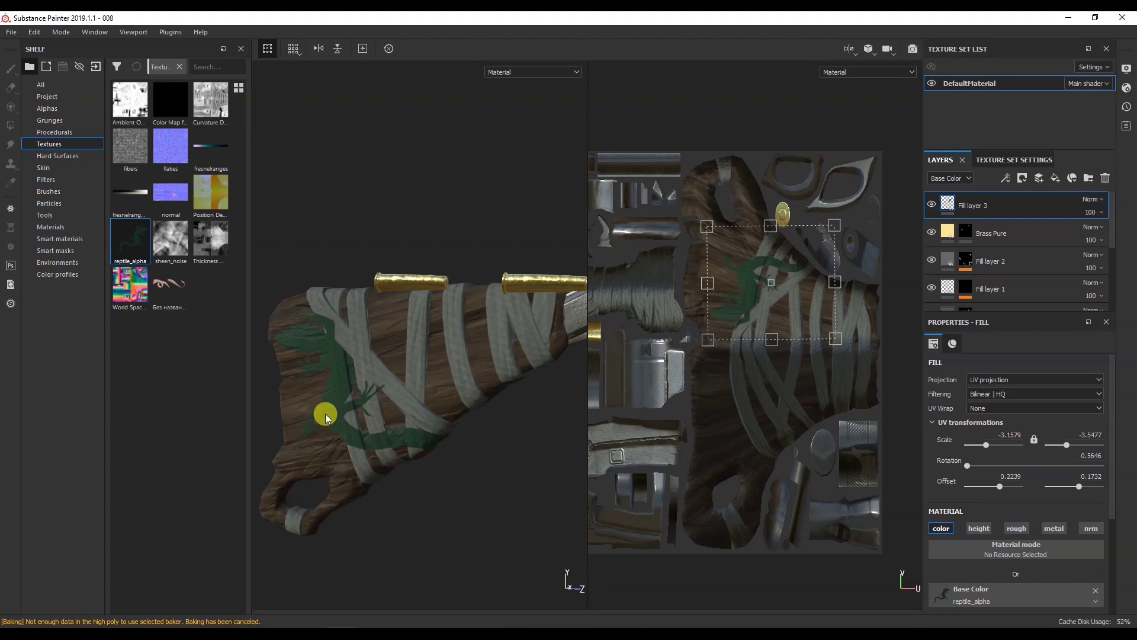
alt+drag(350, 404, 384, 404)
alt+drag(419, 402, 403, 365)
drag(786, 208, 803, 224)
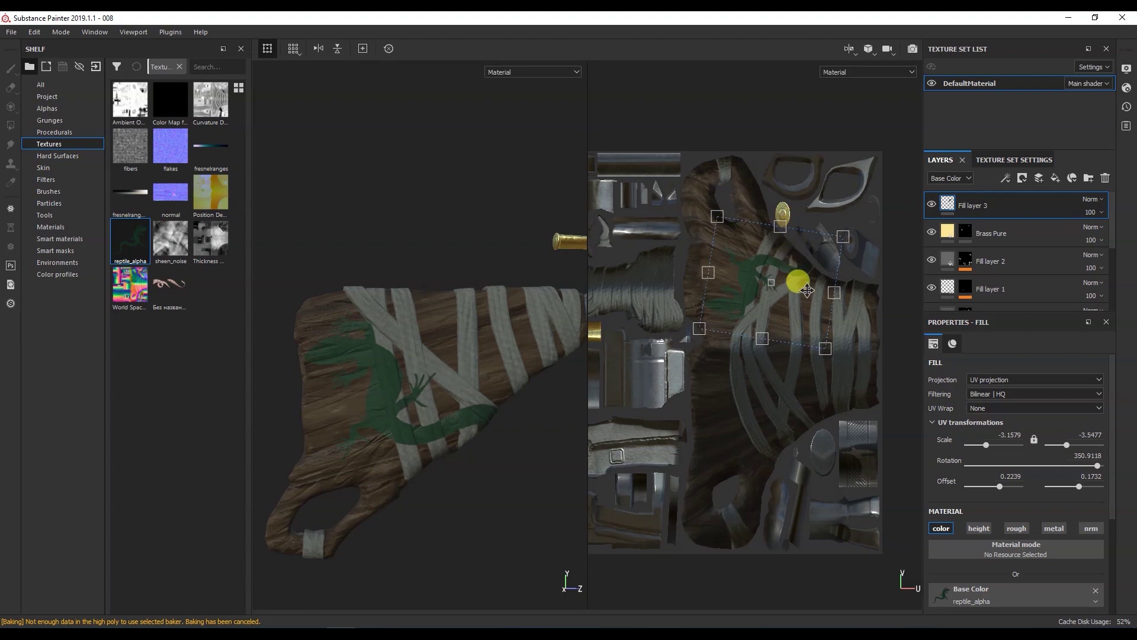
Move Fill layer 3 down the layer stack to just above the Bronze Armor folder, beneath the fabric wraps.
drag(990, 208, 964, 220)
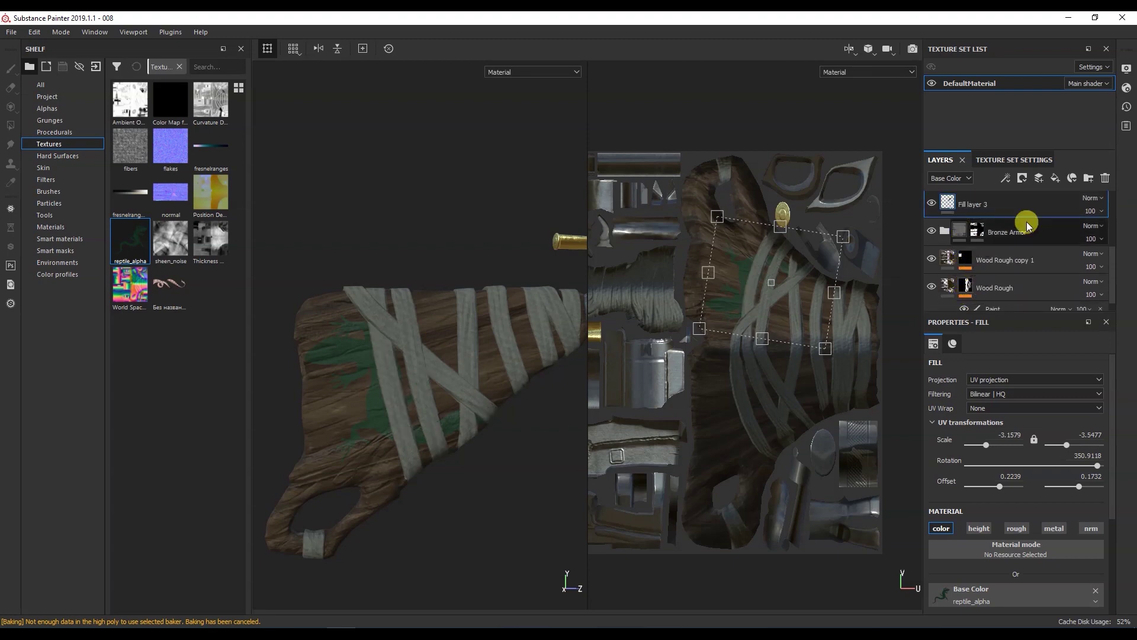